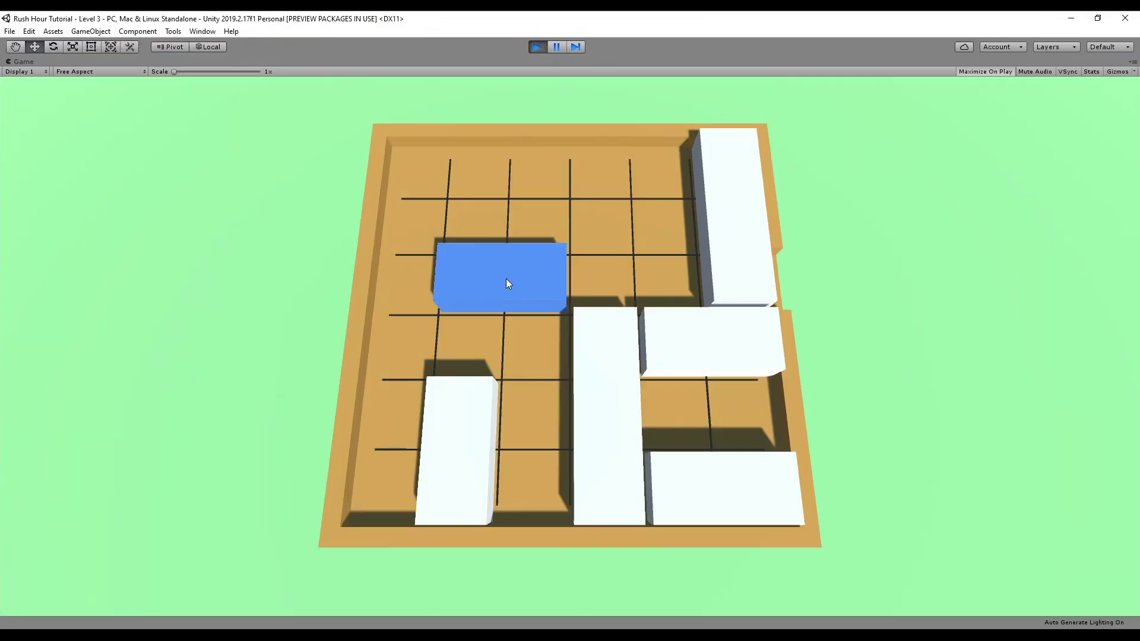
# - Slide the white stones out of the way and drive the blue stone right through the exit gap
pyautogui.moveTo(505, 279); pyautogui.dragTo(574, 279)
pyautogui.moveTo(460, 451); pyautogui.dragTo(472, 73)
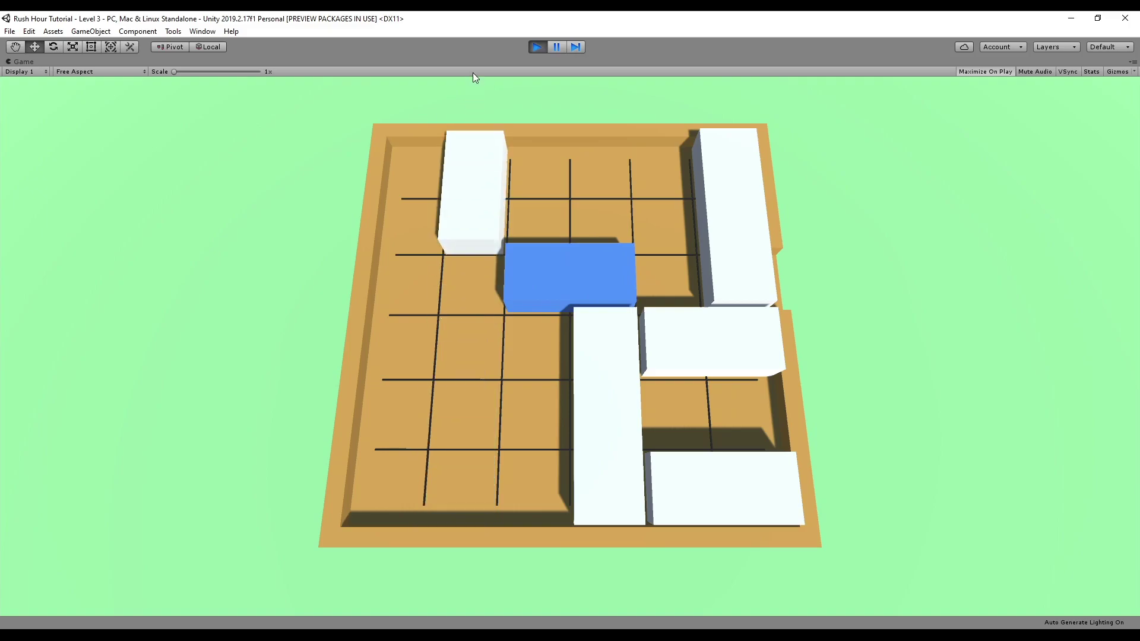
pyautogui.moveTo(502, 273); pyautogui.dragTo(468, 273)
pyautogui.moveTo(600, 354); pyautogui.dragTo(600, 297)
pyautogui.moveTo(689, 349); pyautogui.dragTo(641, 348)
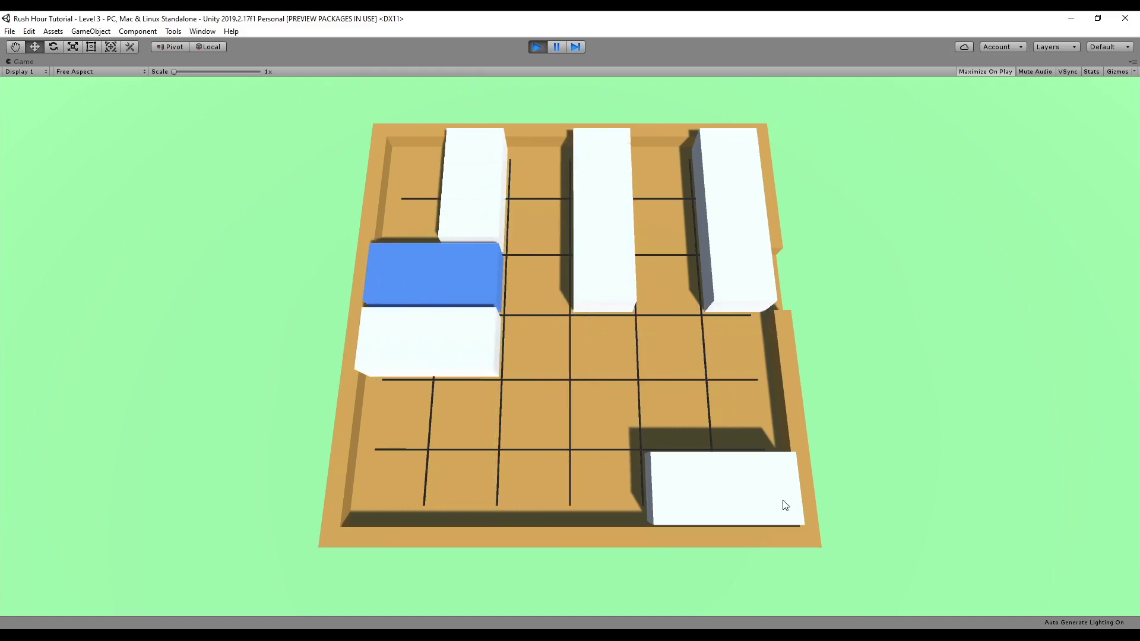
pyautogui.moveTo(783, 504); pyautogui.dragTo(730, 504)
pyautogui.moveTo(736, 249); pyautogui.dragTo(764, 561)
pyautogui.moveTo(602, 254); pyautogui.dragTo(605, 404)
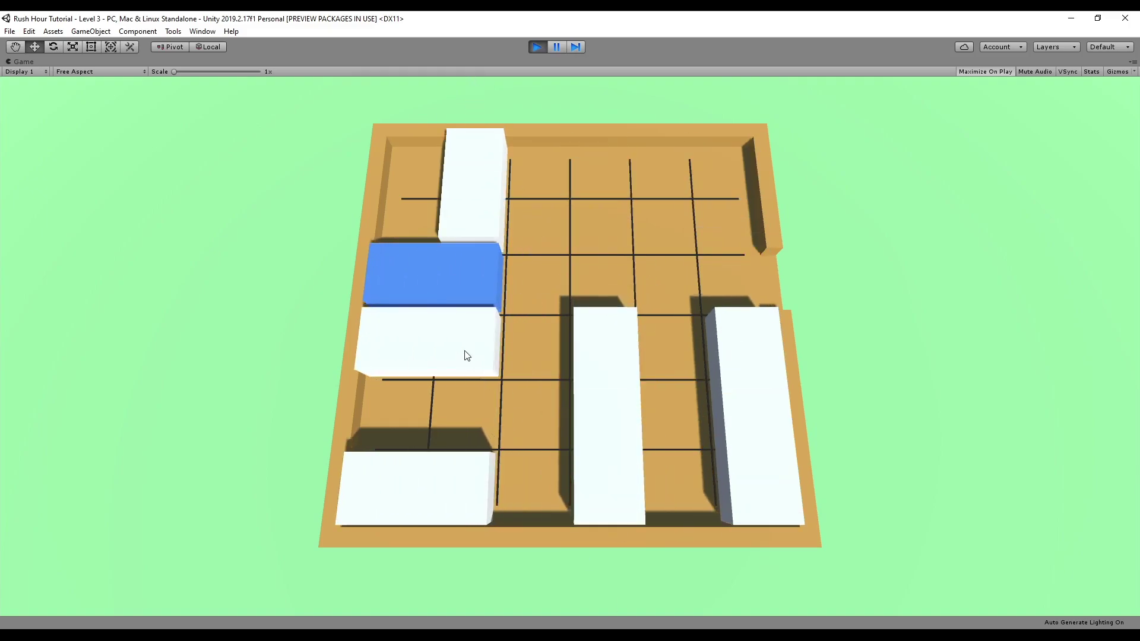
pyautogui.moveTo(440, 276)
pyautogui.mouseDown()
pyautogui.moveTo(1131, 289)
pyautogui.moveTo(879, 278)
pyautogui.mouseUp()
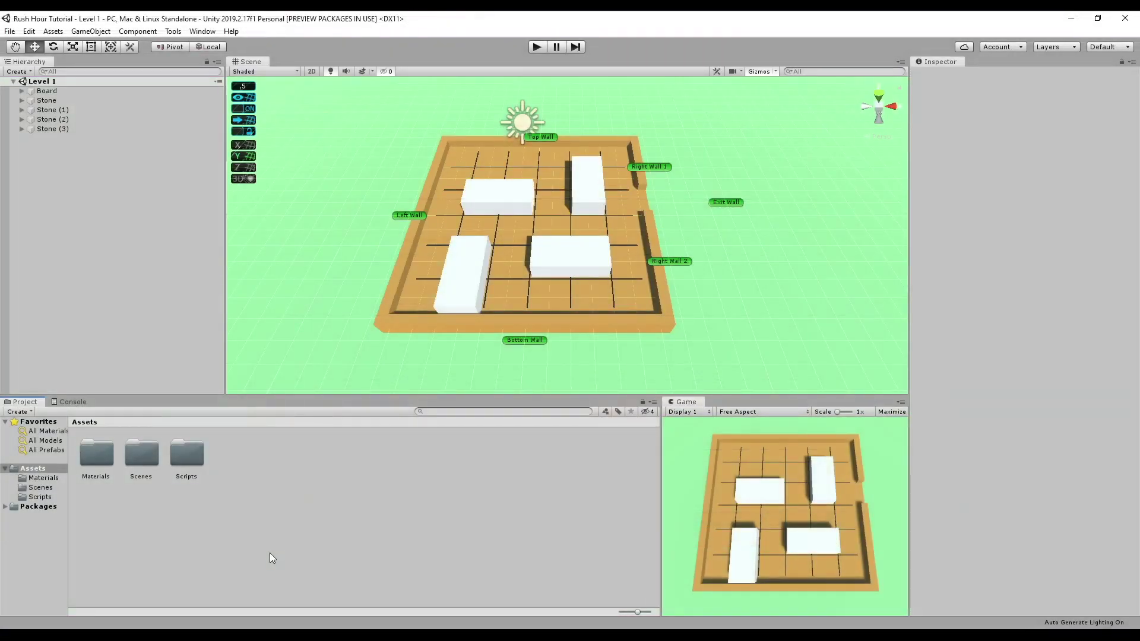
# - Create a Prefabs folder in Assets and make Board and Stone prefabs inside it
pyautogui.rightClick(270, 553)
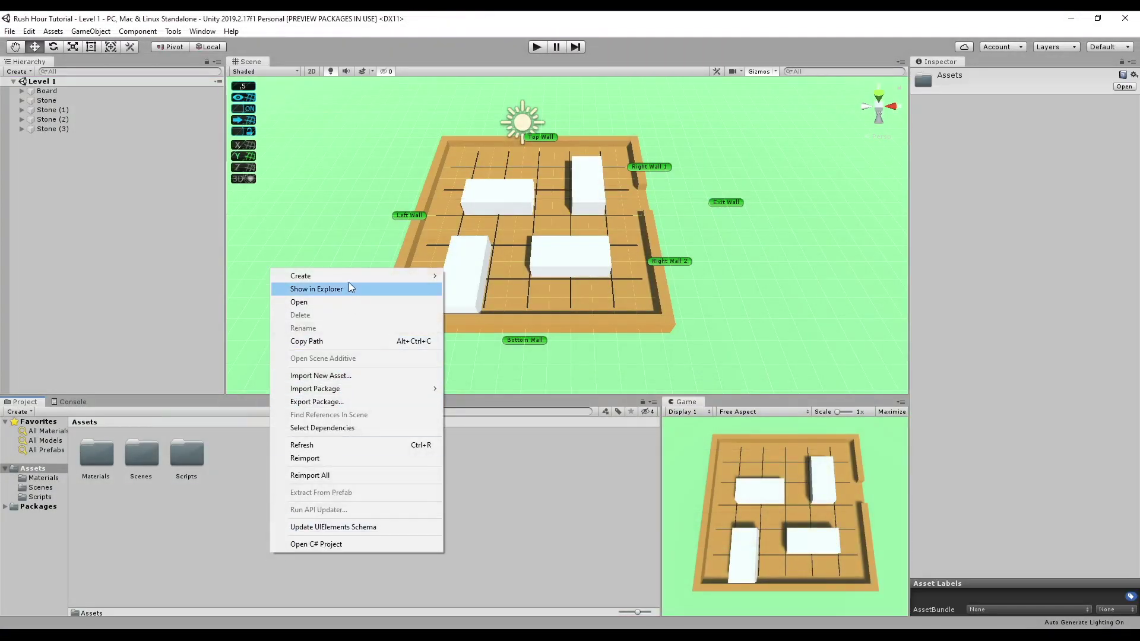
pyautogui.moveTo(350, 276)
pyautogui.click(475, 250)
pyautogui.write('Prefa')
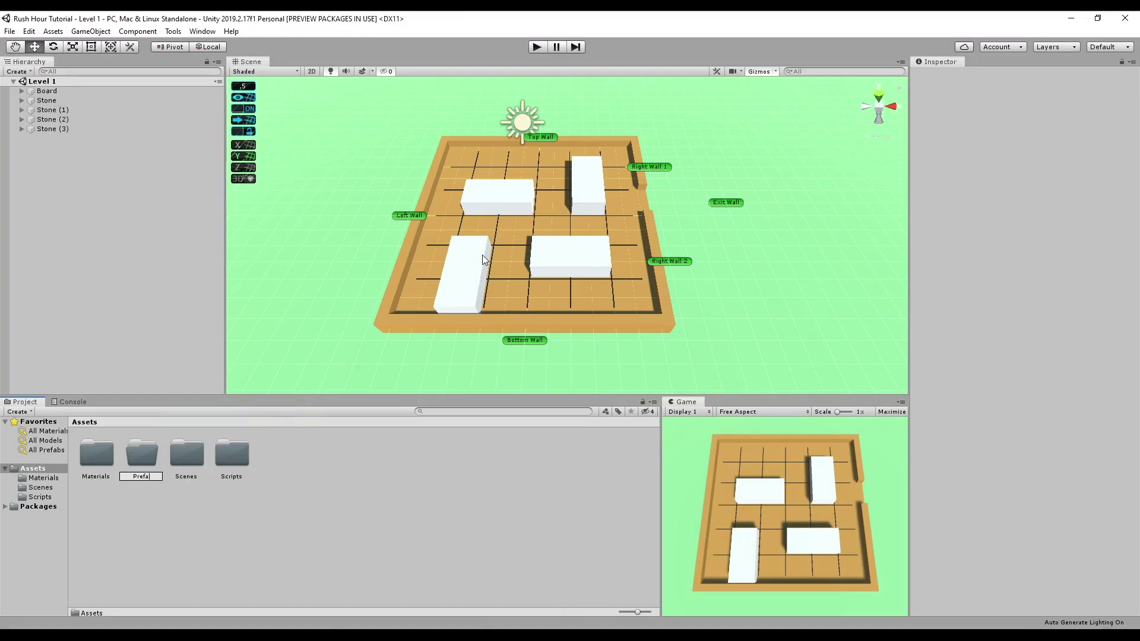
pyautogui.press('Return')
pyautogui.press('Return')
pyautogui.moveTo(47, 91); pyautogui.dragTo(154, 472)
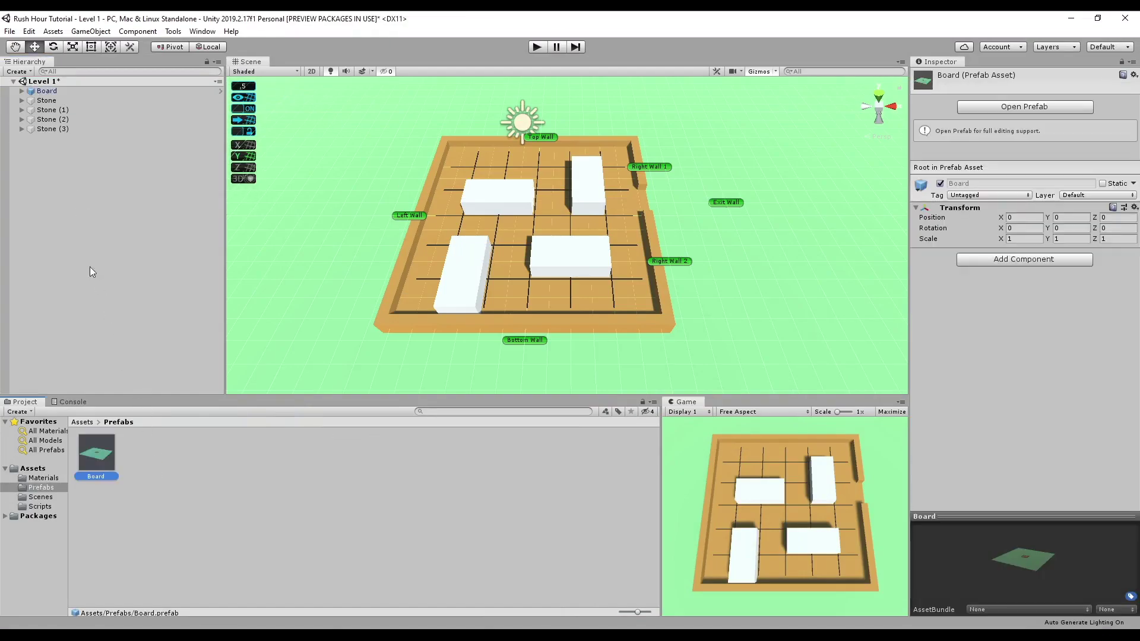
pyautogui.moveTo(47, 101); pyautogui.dragTo(178, 469)
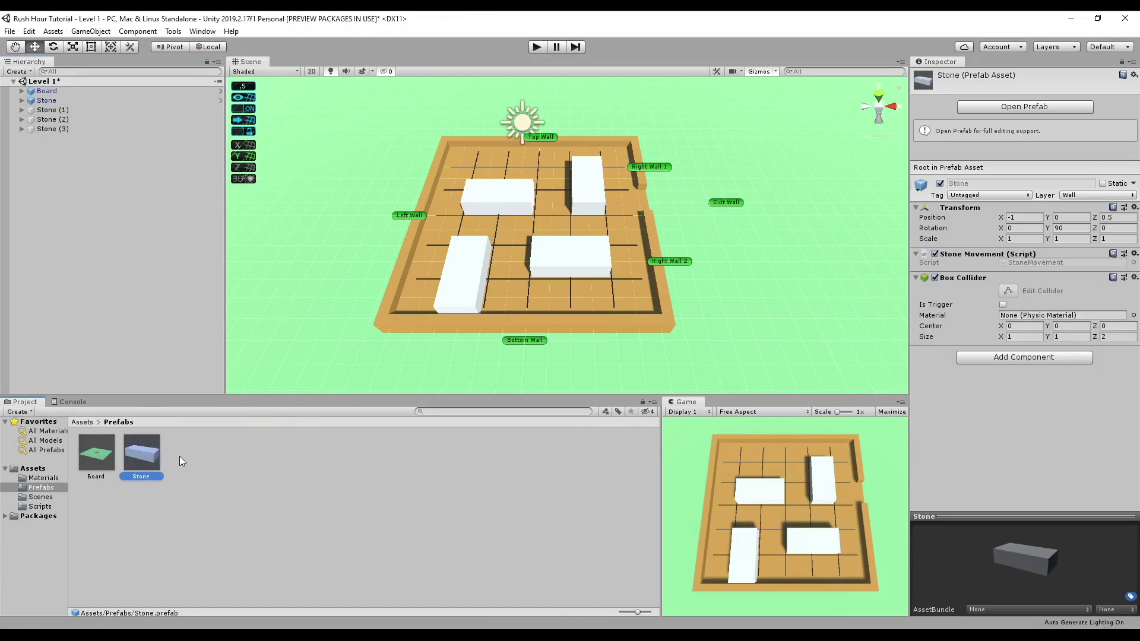
# - Delete Stone (1) through Stone (3) from the Level 1 hierarchy
pyautogui.click(53, 110)
pyautogui.keyDown('shift'); pyautogui.click(54, 129); pyautogui.keyUp('shift')
pyautogui.press('Delete')
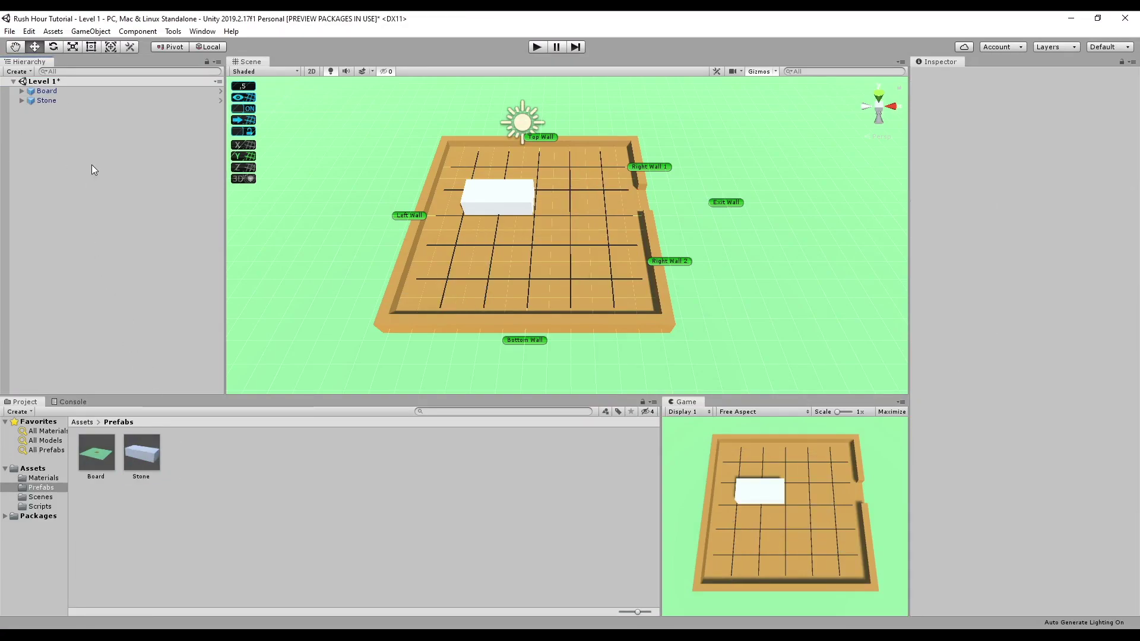
# - Create a Prefab Variant of Stone named Large Stone and open it
pyautogui.rightClick(149, 457)
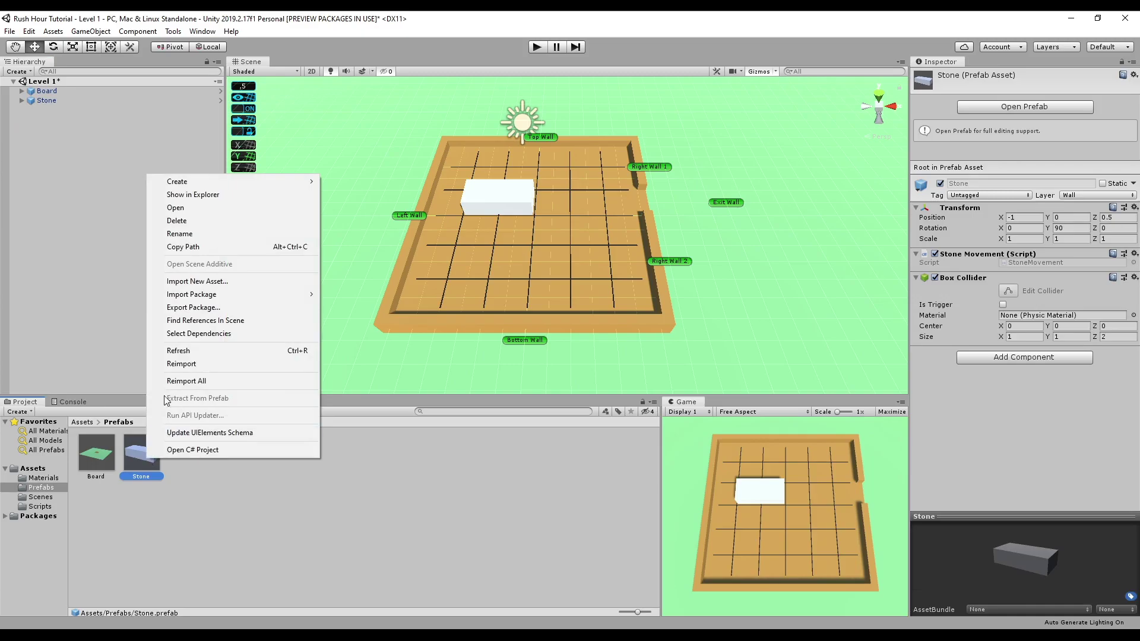
pyautogui.moveTo(304, 190)
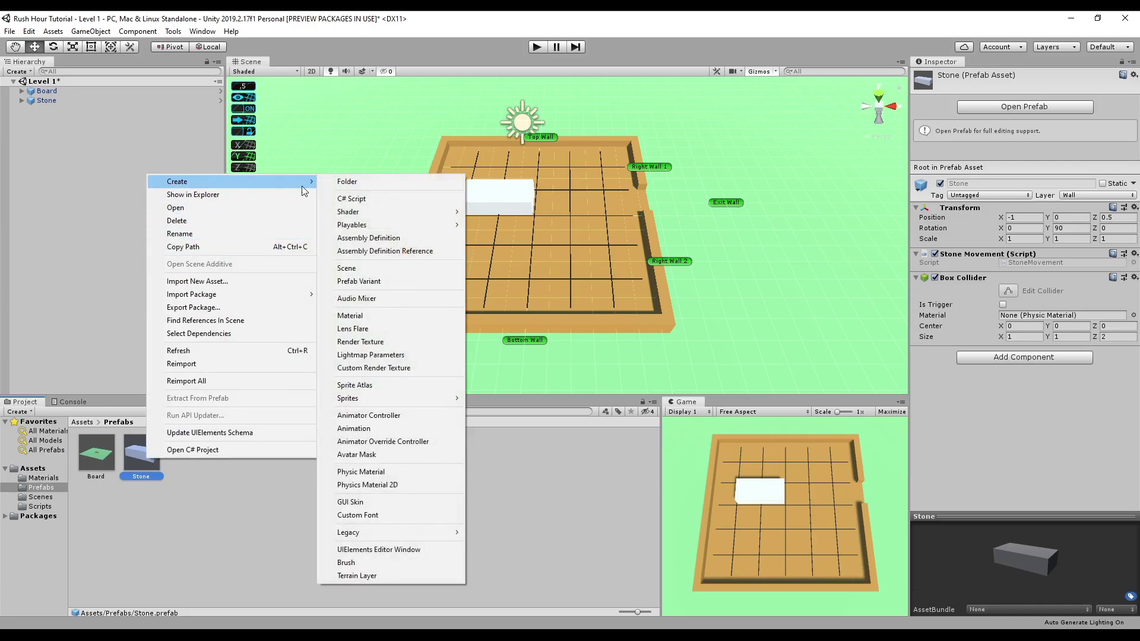
pyautogui.click(369, 281)
pyautogui.write('Large Stone')
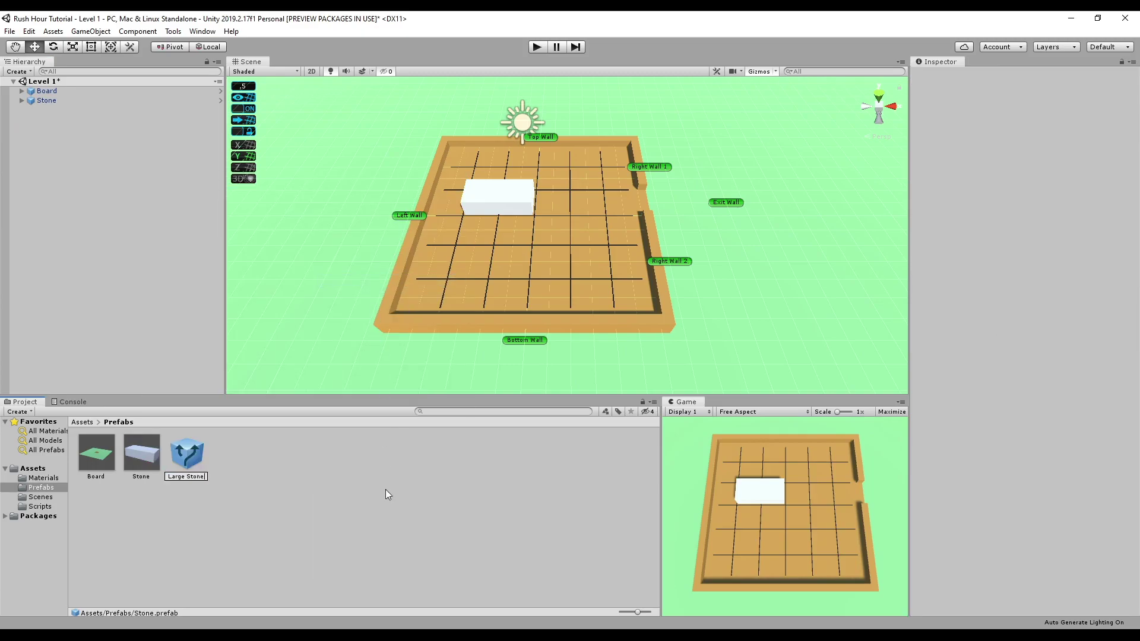
pyautogui.press('Return')
pyautogui.doubleClick(144, 455)
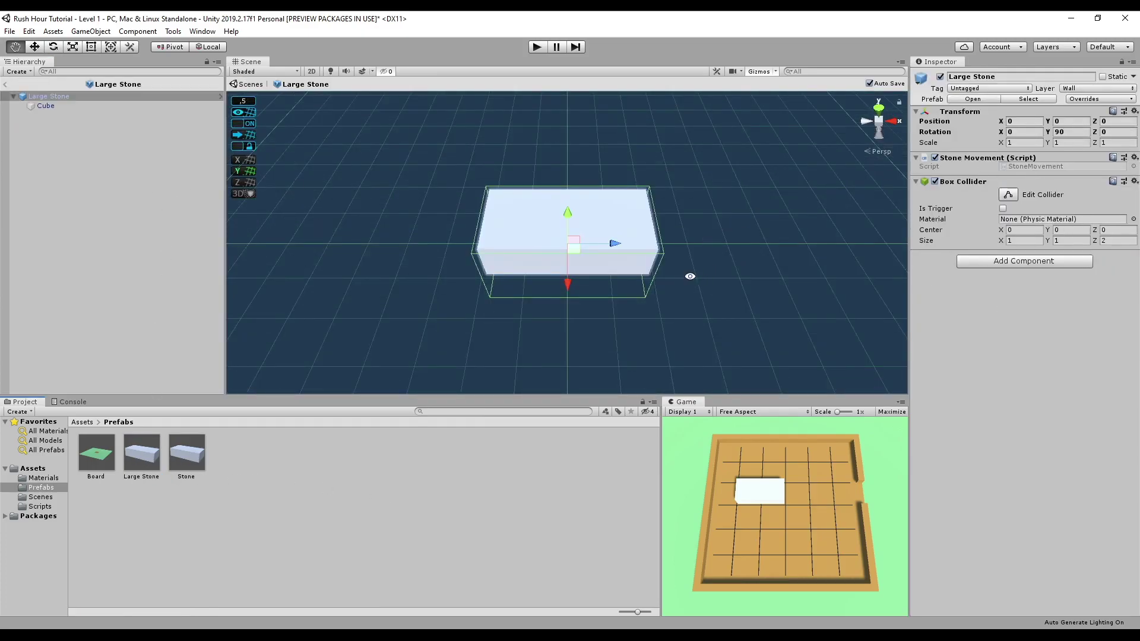
pyautogui.keyDown('alt'); pyautogui.moveTo(684, 273); pyautogui.dragTo(649, 133); pyautogui.keyUp('alt')
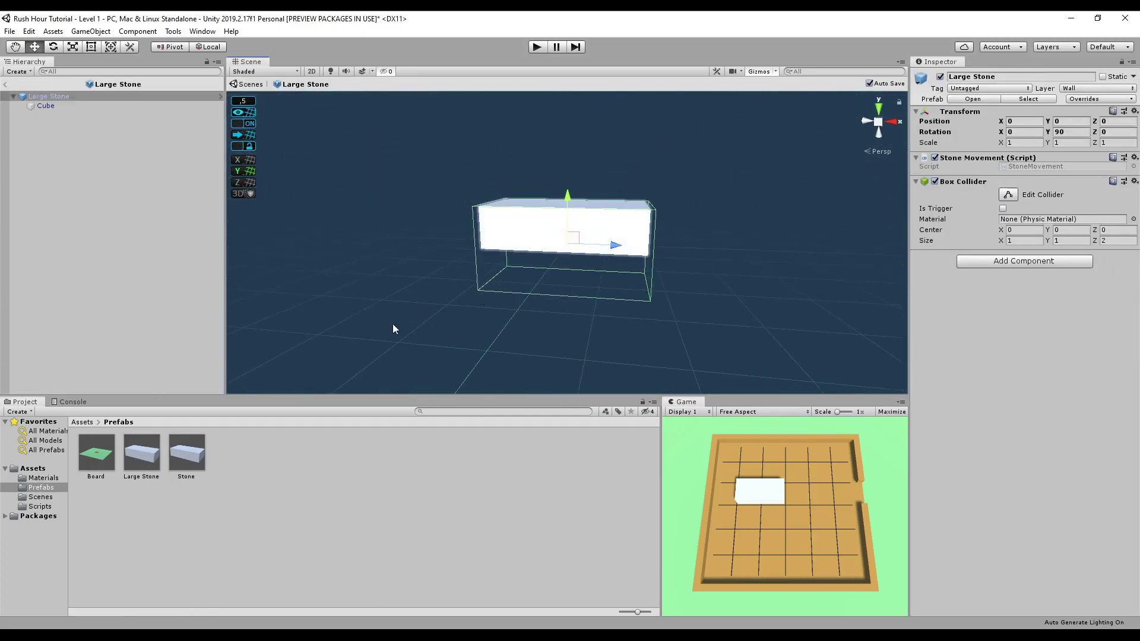
# - Set the Stone prefab's Box Collider Size Y to 0.5 and Center Y to 0.25
pyautogui.doubleClick(185, 456)
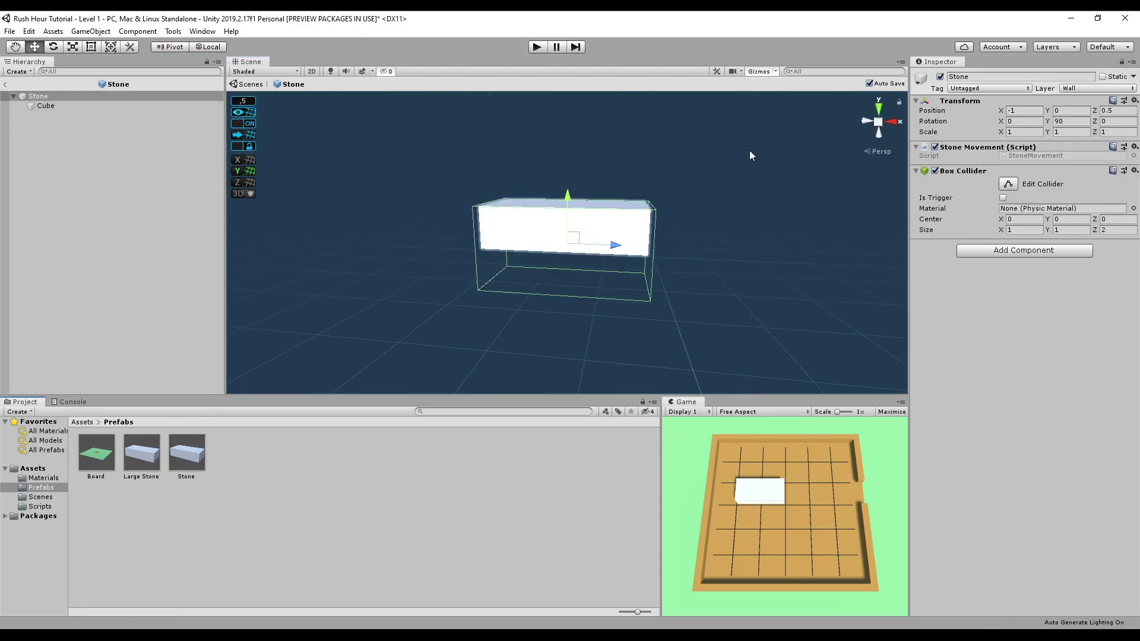
pyautogui.click(1065, 230)
pyautogui.write('0.5')
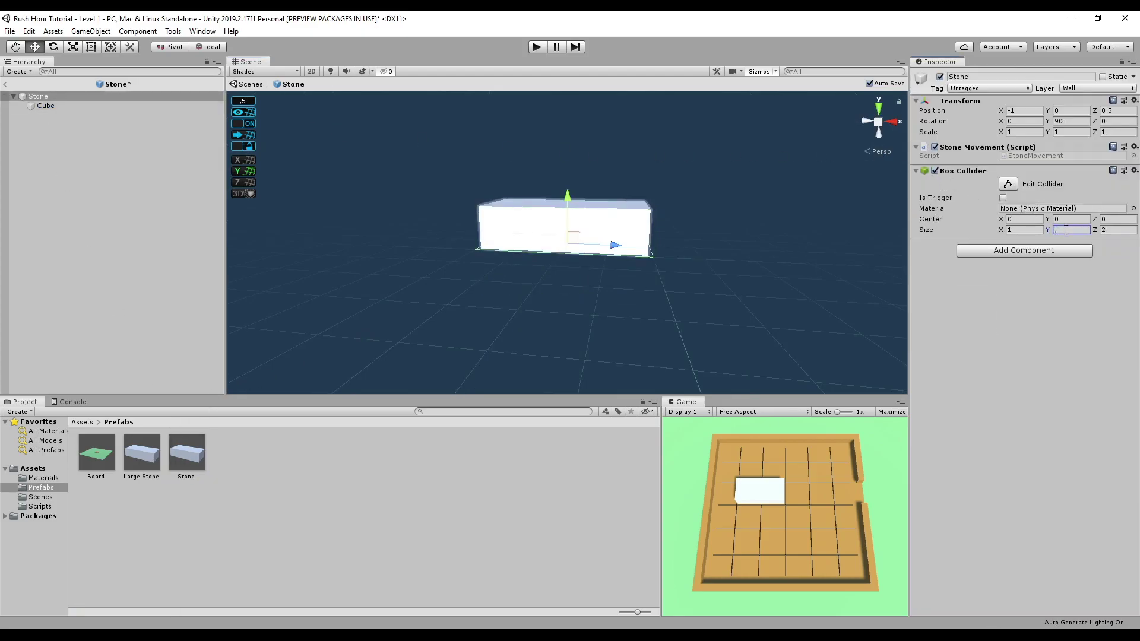
pyautogui.click(1062, 221)
pyautogui.write('0.25')
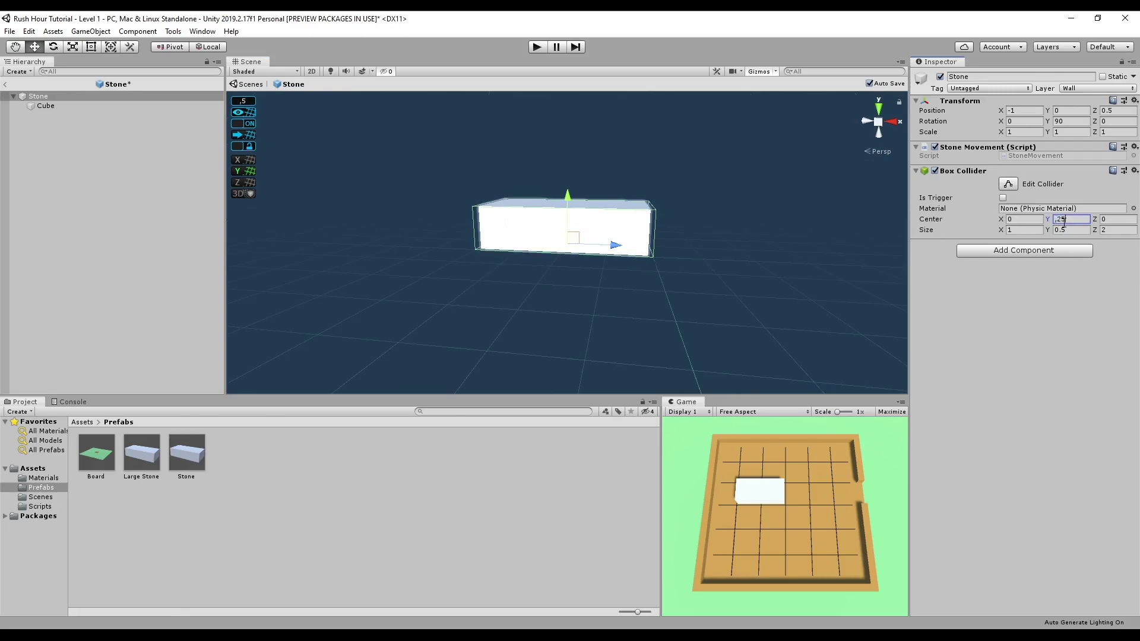
# - Give Large Stone collider Size Z 3 and Cube Scale Z 2.9, then return to Level 1
pyautogui.doubleClick(141, 459)
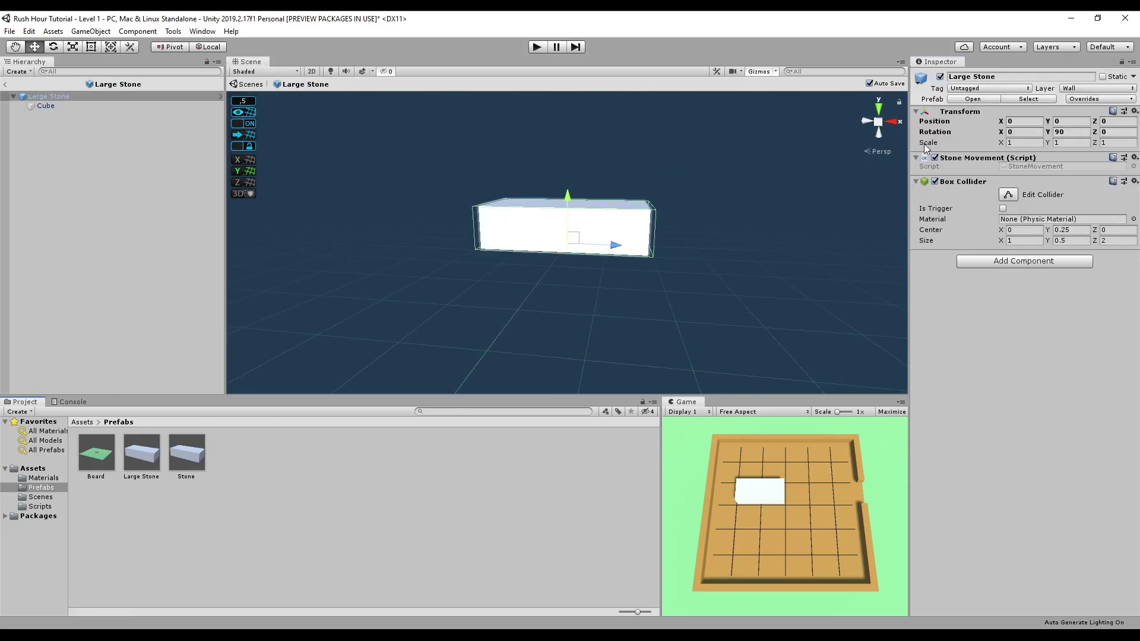
pyautogui.click(1112, 241)
pyautogui.write('3')
pyautogui.click(76, 106)
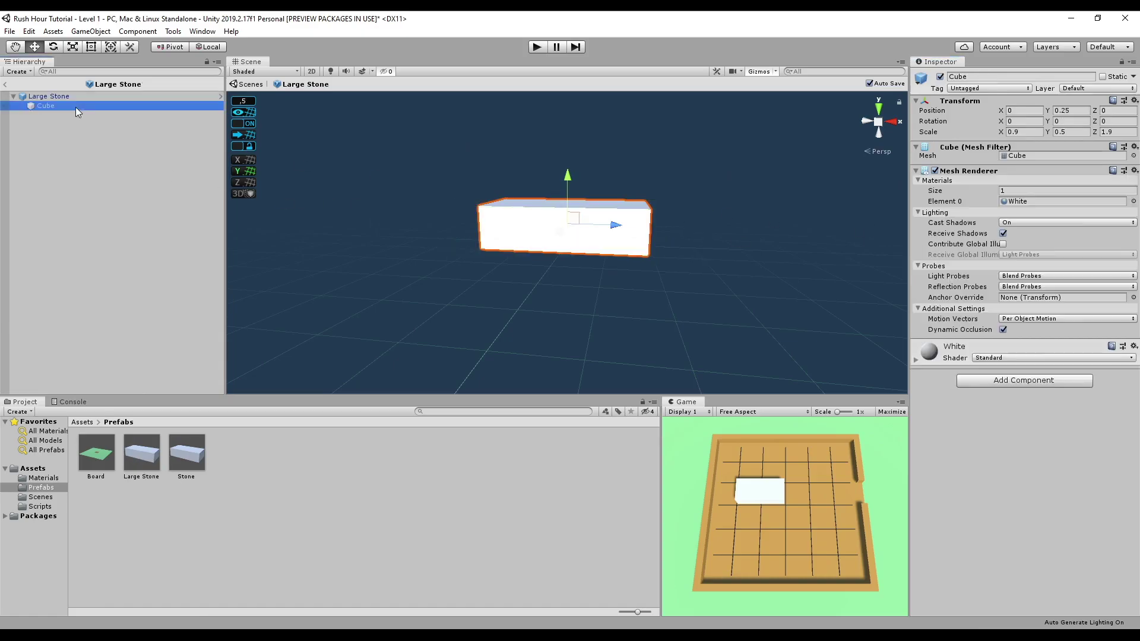
pyautogui.click(1116, 132)
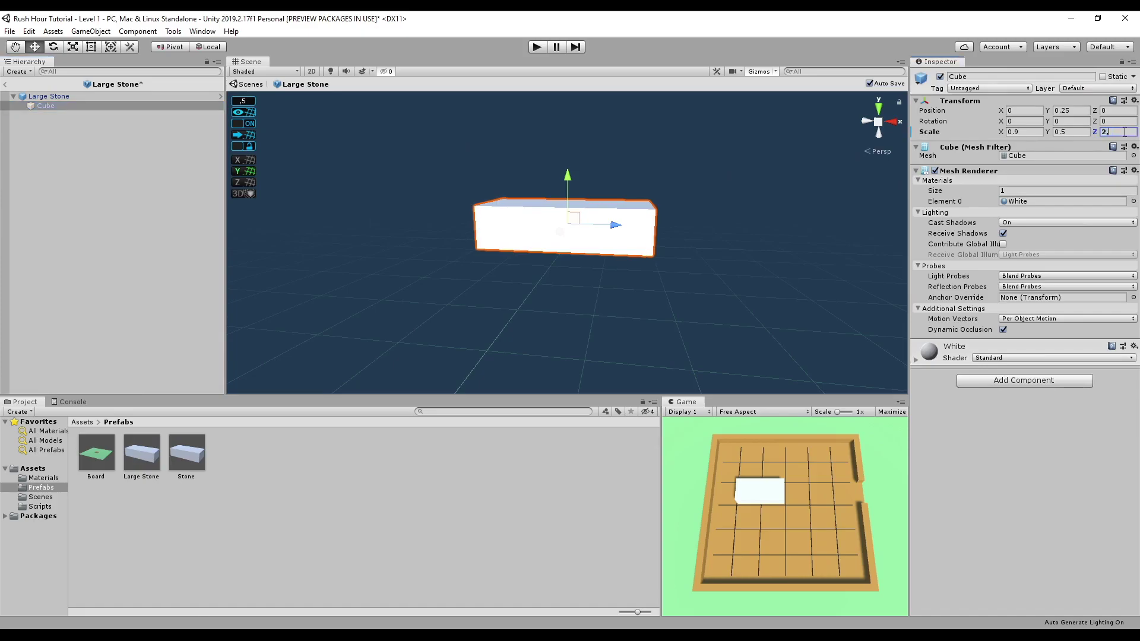
pyautogui.write('2.9')
pyautogui.keyDown('alt'); pyautogui.moveTo(584, 236); pyautogui.dragTo(564, 232); pyautogui.keyUp('alt')
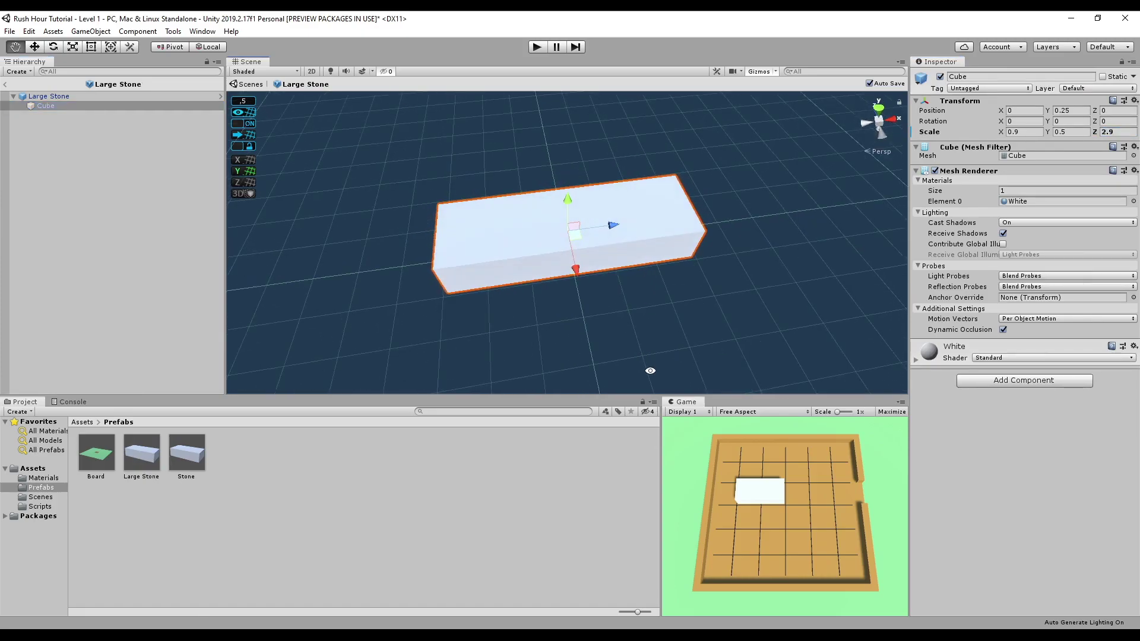
pyautogui.click(56, 96)
pyautogui.moveTo(427, 226)
pyautogui.keyDown('alt'); pyautogui.mouseDown()
pyautogui.moveTo(401, 217)
pyautogui.moveTo(403, 250)
pyautogui.mouseUp(); pyautogui.keyUp('alt')
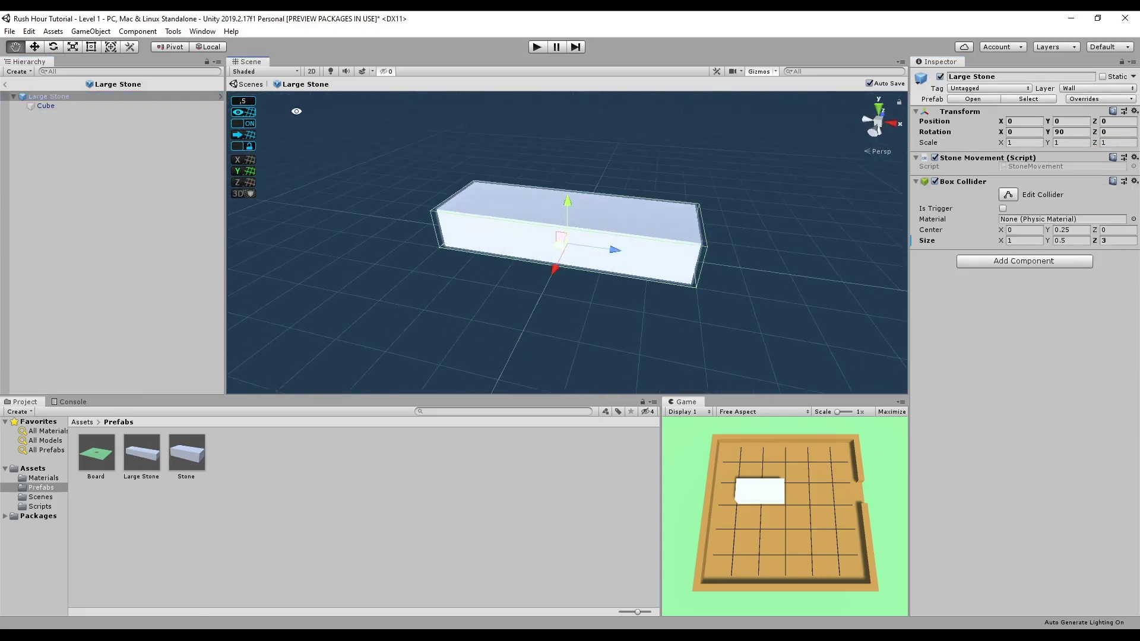
pyautogui.click(6, 87)
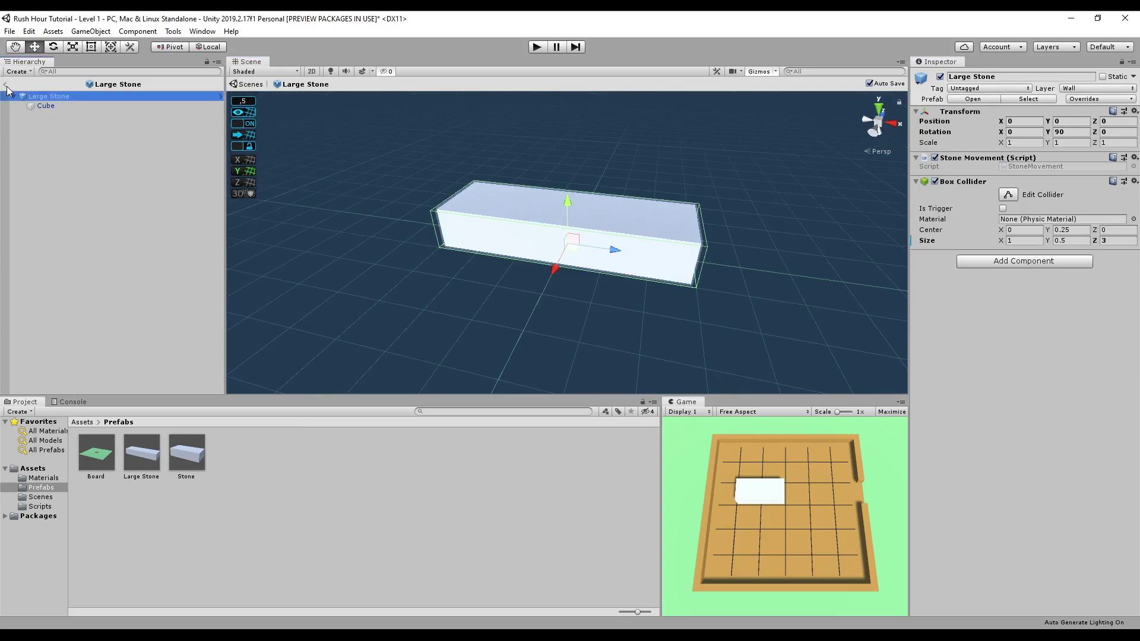
# - Create a Stone Prefab Variant named Player Stone and tag it Player
pyautogui.rightClick(193, 453)
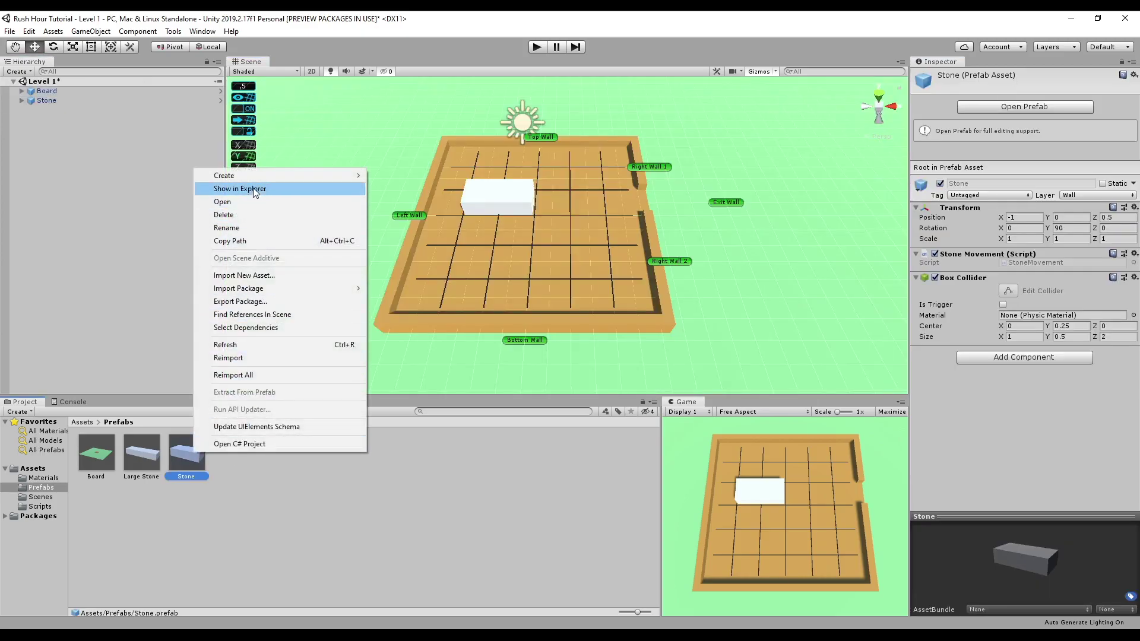
pyautogui.moveTo(332, 176)
pyautogui.click(422, 274)
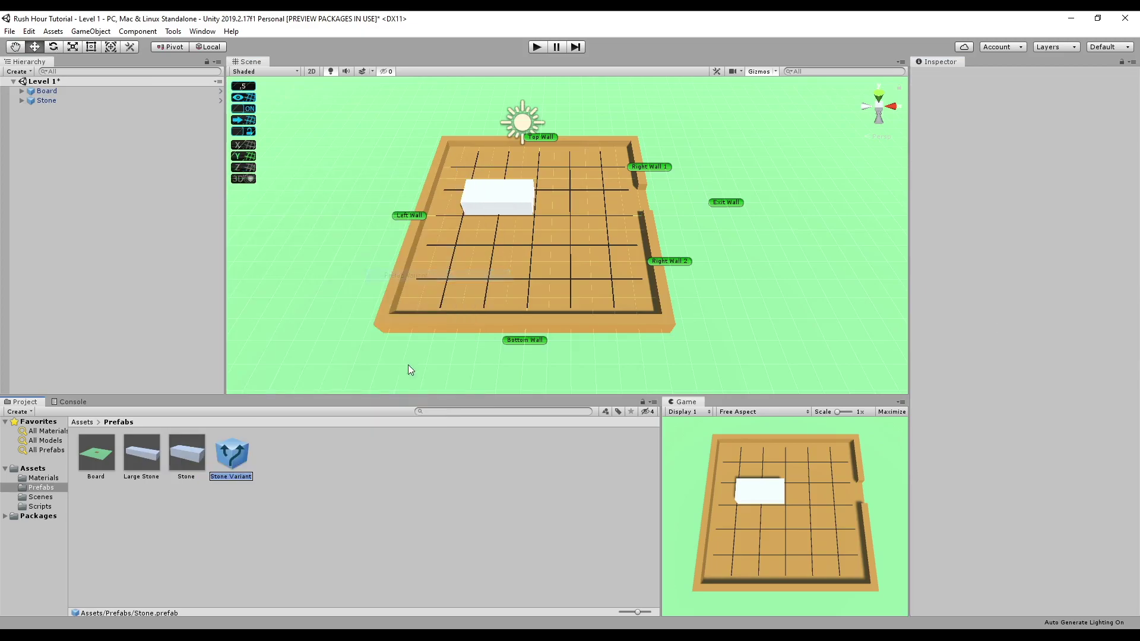
pyautogui.write('Player')
pyautogui.write(' Stone')
pyautogui.press('Return')
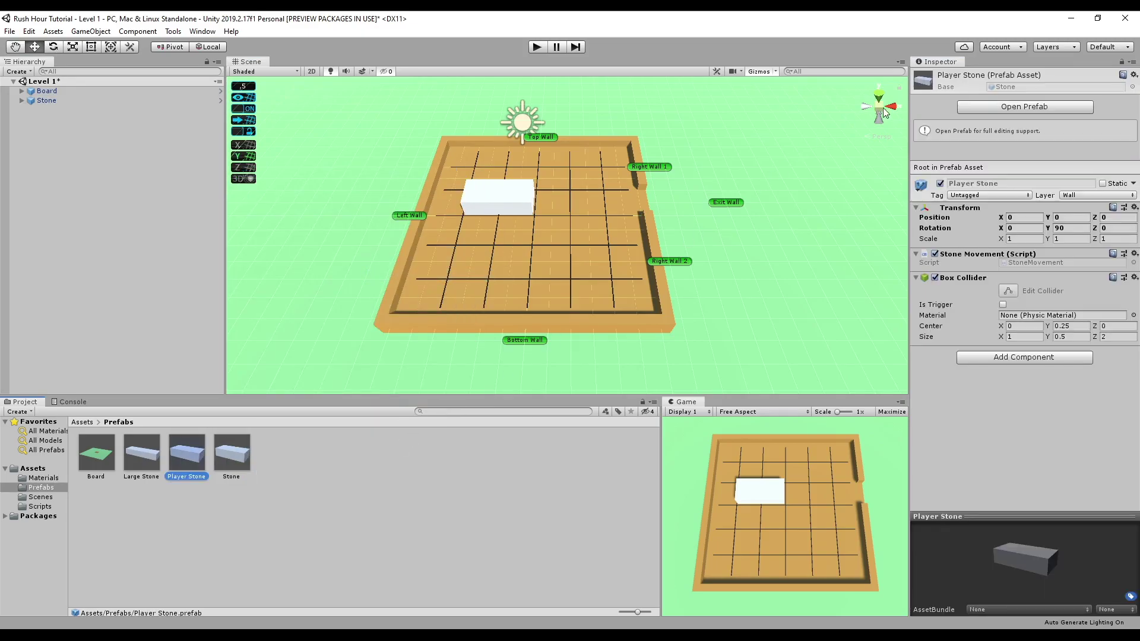
pyautogui.doubleClick(200, 449)
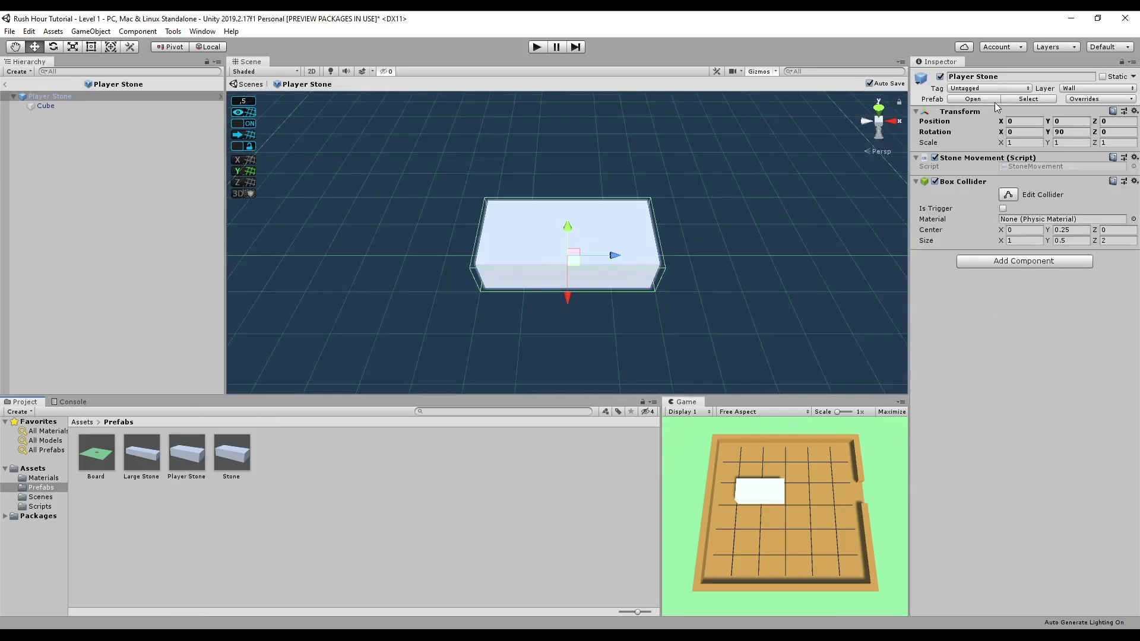
pyautogui.click(997, 89)
pyautogui.click(989, 166)
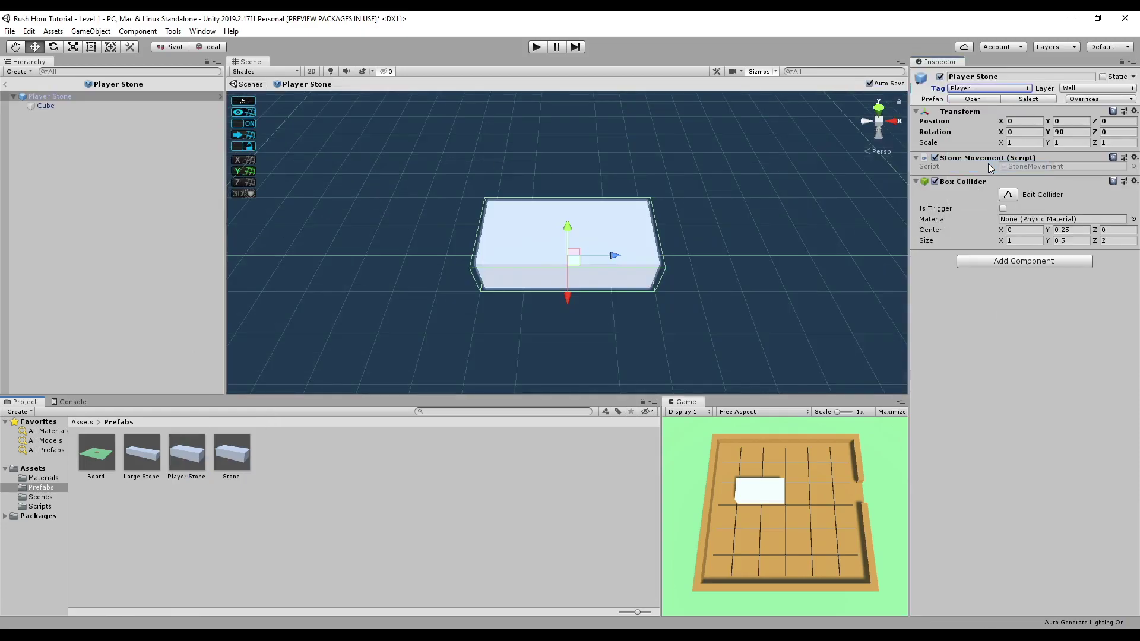
# - Add a Rigidbody to Player Stone with Use Gravity off and Is Kinematic on
pyautogui.click(1002, 262)
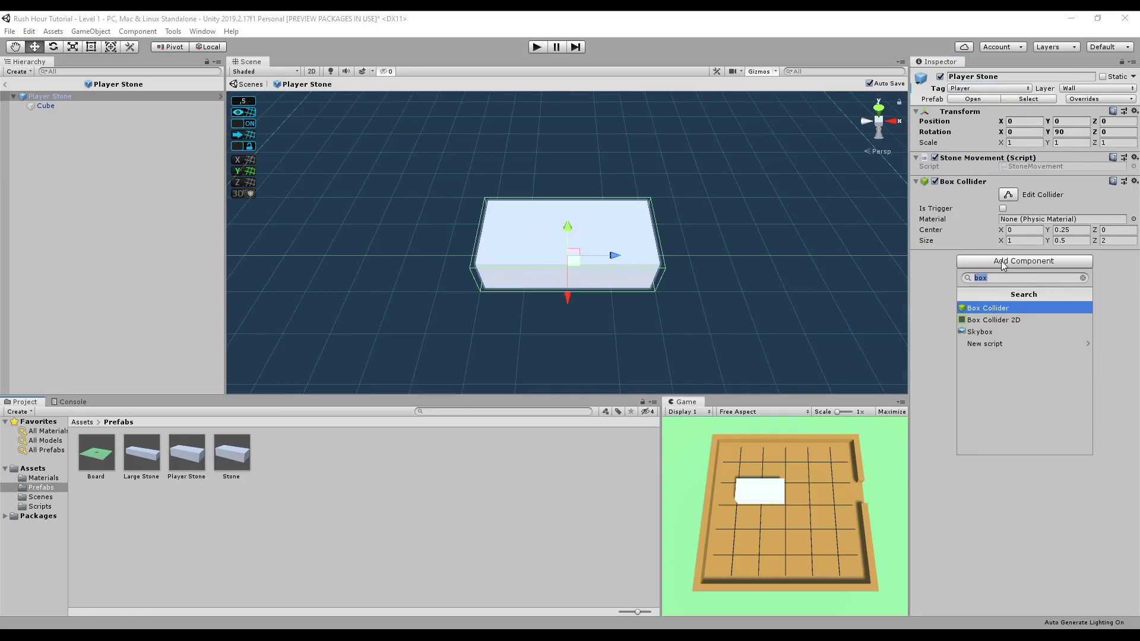
pyautogui.write('rigid')
pyautogui.press('Return')
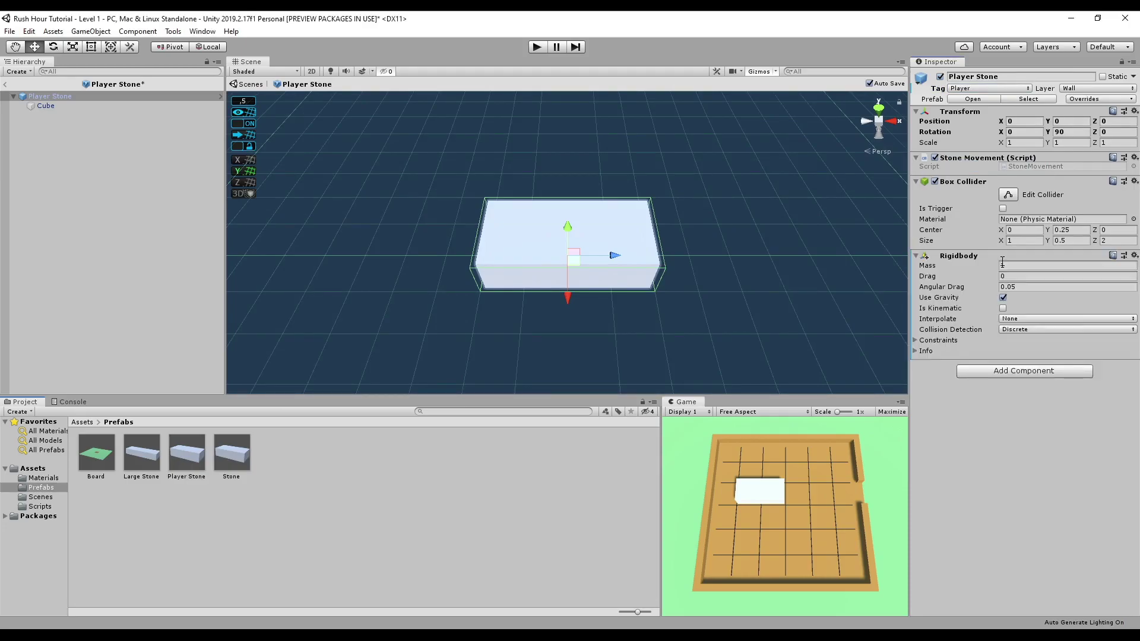
pyautogui.click(1002, 298)
pyautogui.click(1002, 308)
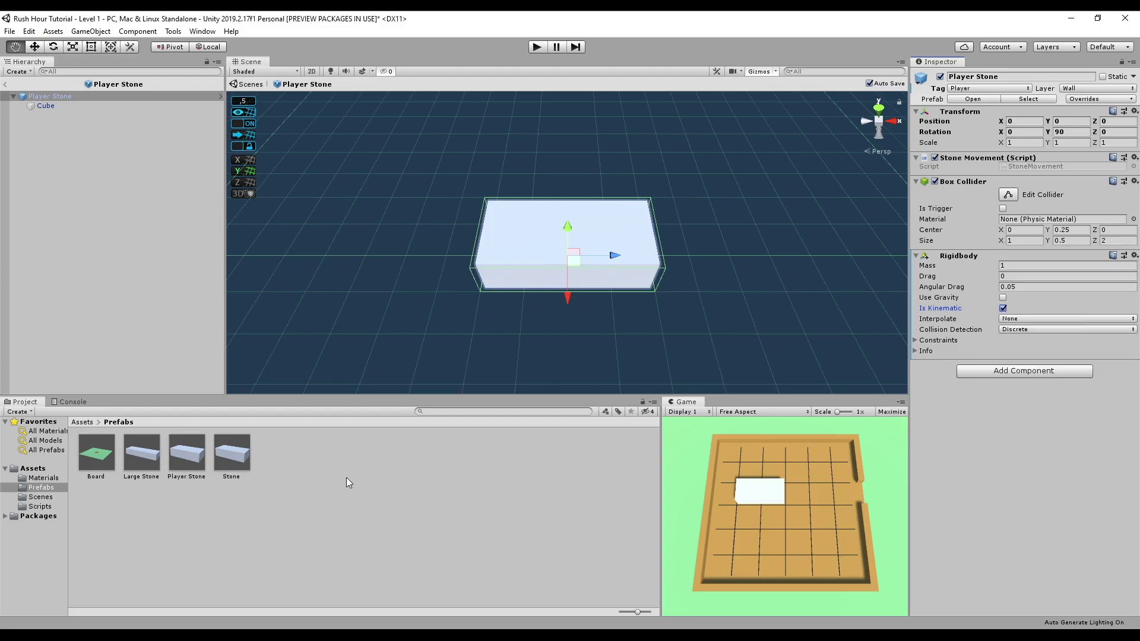
pyautogui.click(43, 478)
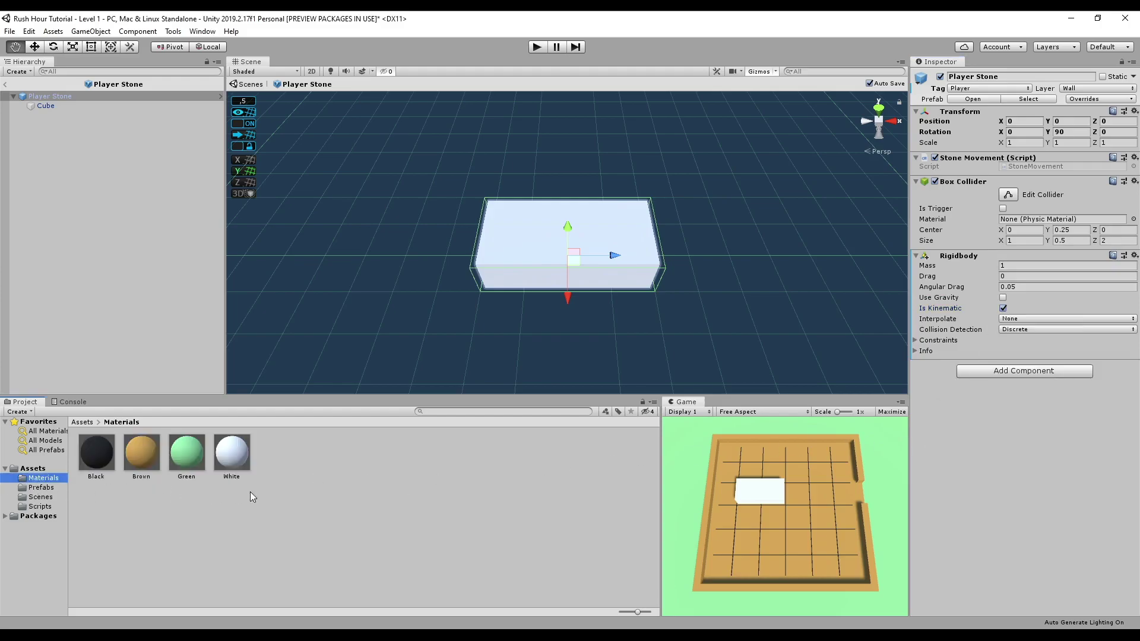
# - Duplicate the White material as Blue and apply it to Player Stone's cube
pyautogui.click(236, 449)
pyautogui.hotkey('ctrl', 'd')
pyautogui.write('ue')
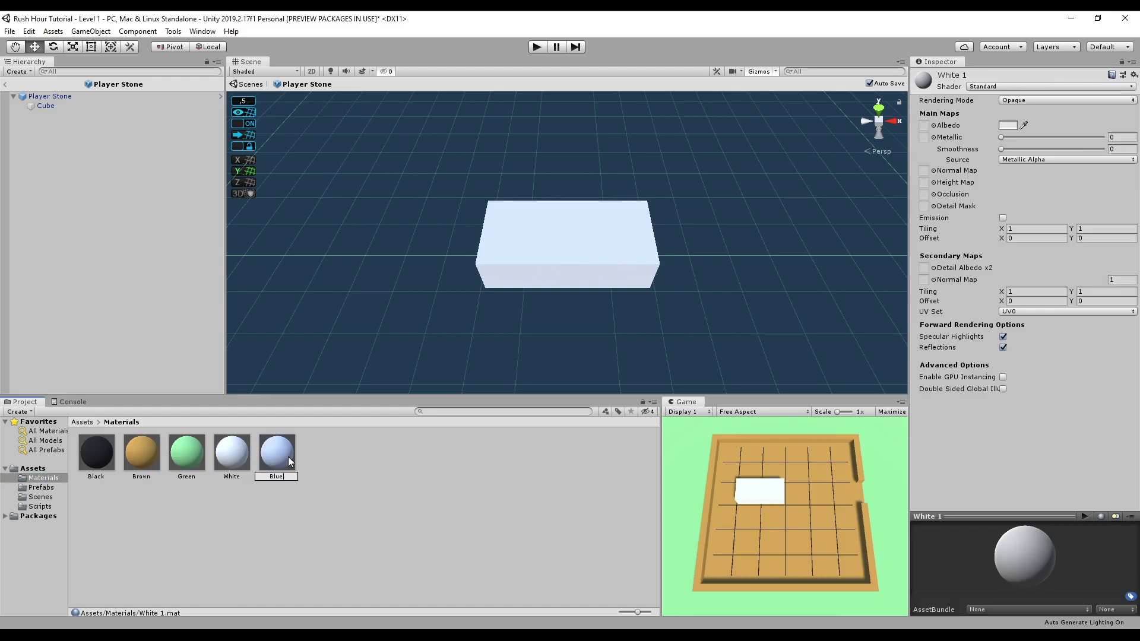
pyautogui.press('Return')
pyautogui.moveTo(140, 453); pyautogui.dragTo(519, 251)
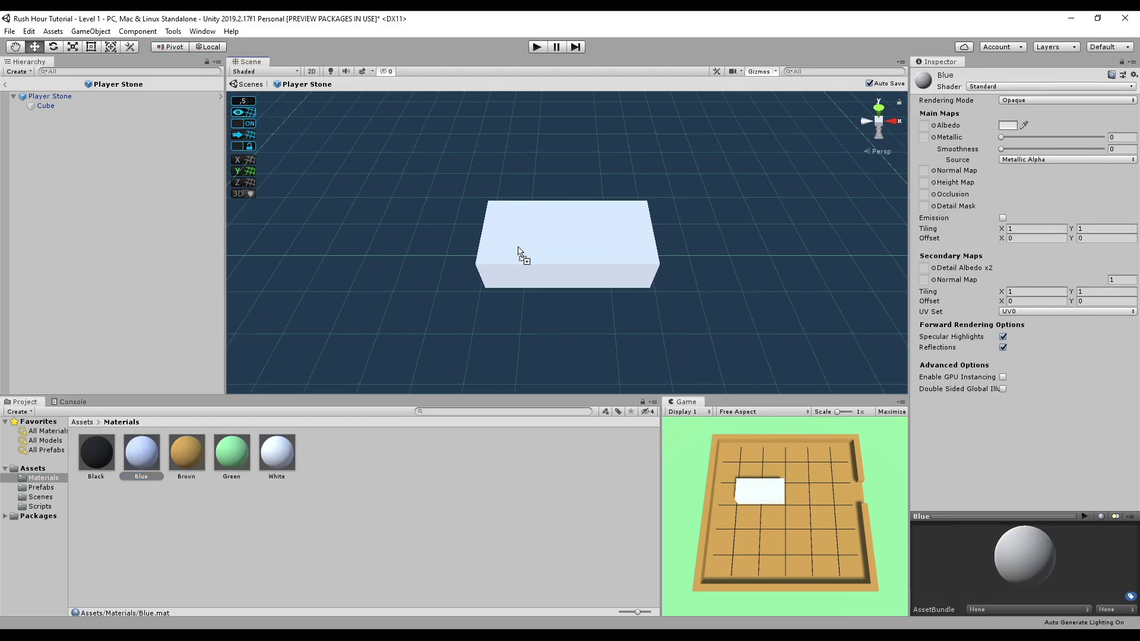
# - Set the Blue material's Albedo to a dark blue and exit back to Level 1
pyautogui.click(1008, 125)
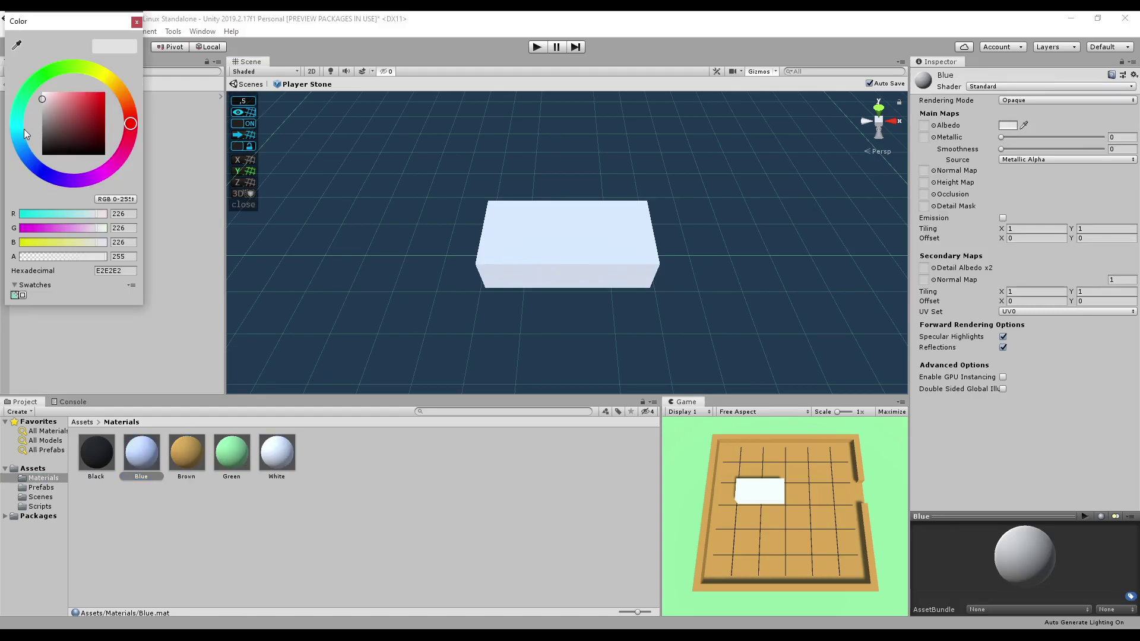
pyautogui.moveTo(24, 129)
pyautogui.mouseDown()
pyautogui.moveTo(28, 160)
pyautogui.moveTo(21, 149)
pyautogui.mouseUp()
pyautogui.moveTo(41, 99); pyautogui.dragTo(81, 95)
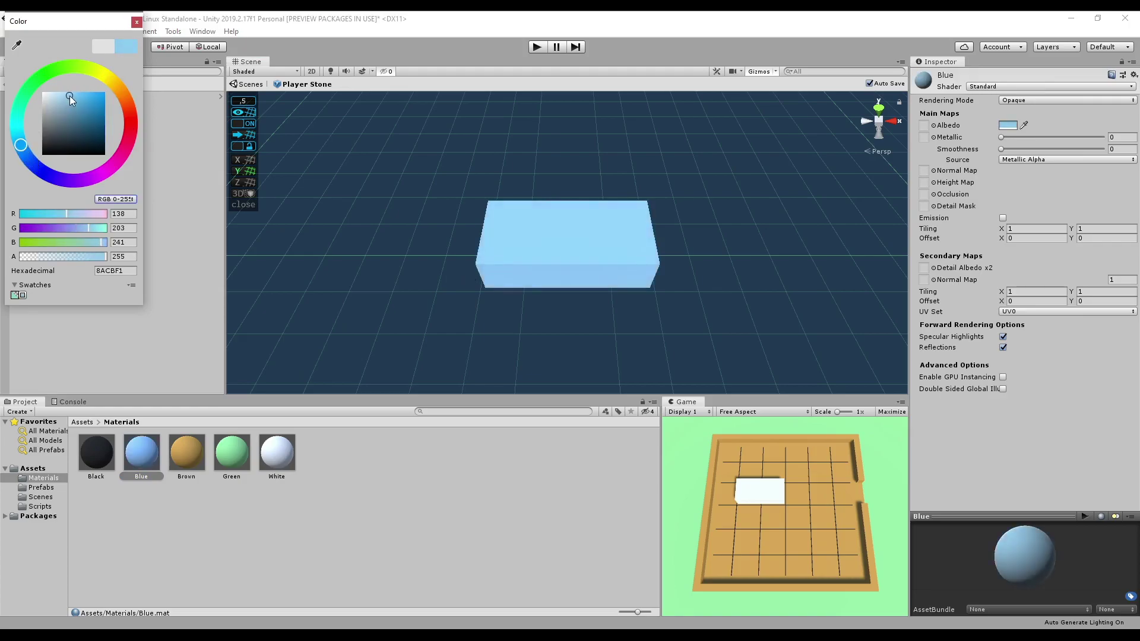
pyautogui.moveTo(21, 150); pyautogui.dragTo(28, 158)
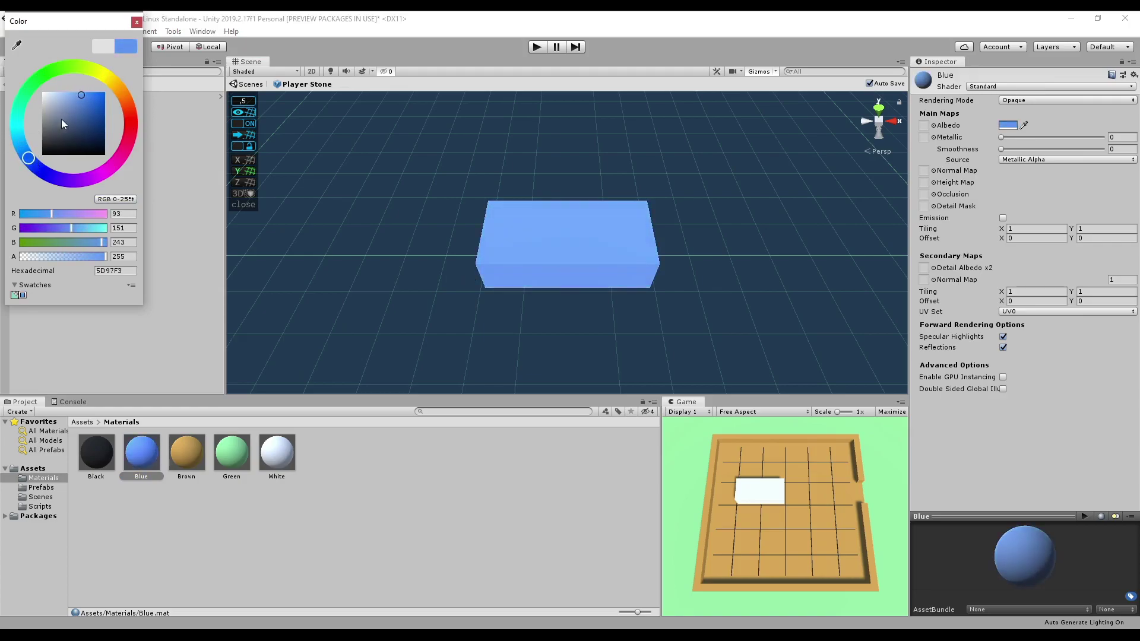
pyautogui.moveTo(82, 95); pyautogui.dragTo(93, 100)
pyautogui.click(136, 23)
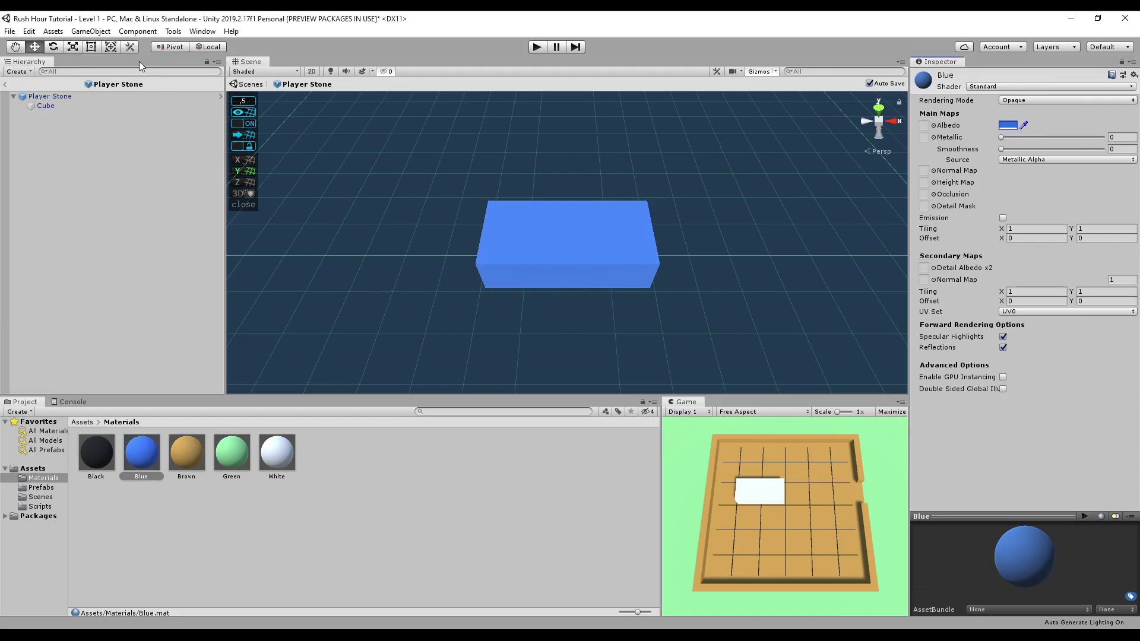
pyautogui.click(8, 84)
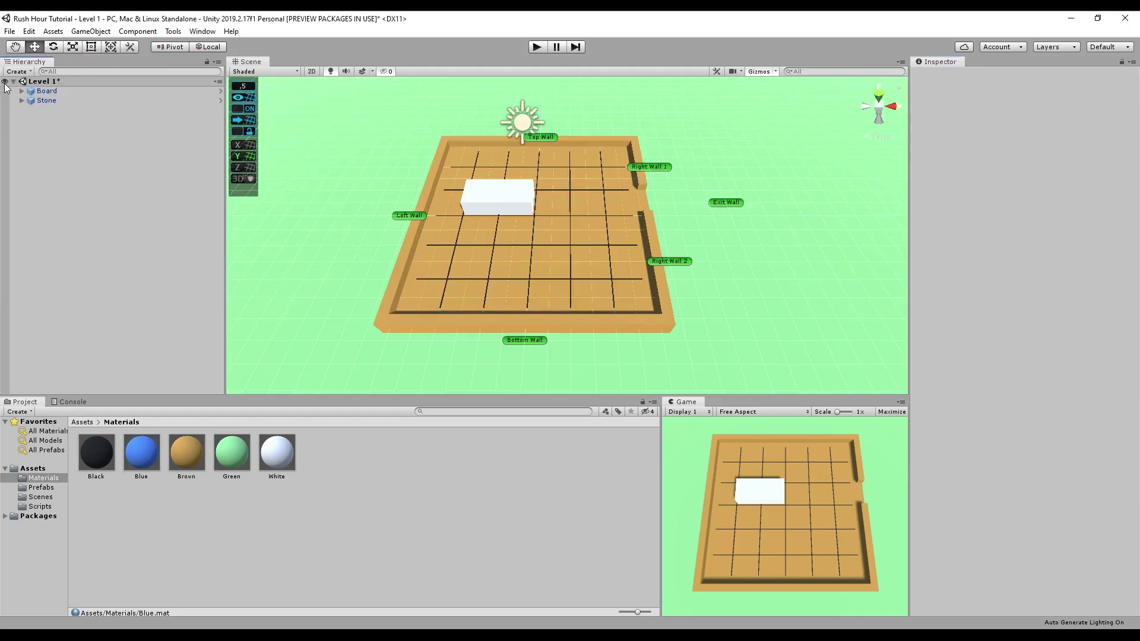
# - Replace the plain Stone in Level 1 with a Player Stone placed one cell left
pyautogui.click(57, 101)
pyautogui.press('Delete')
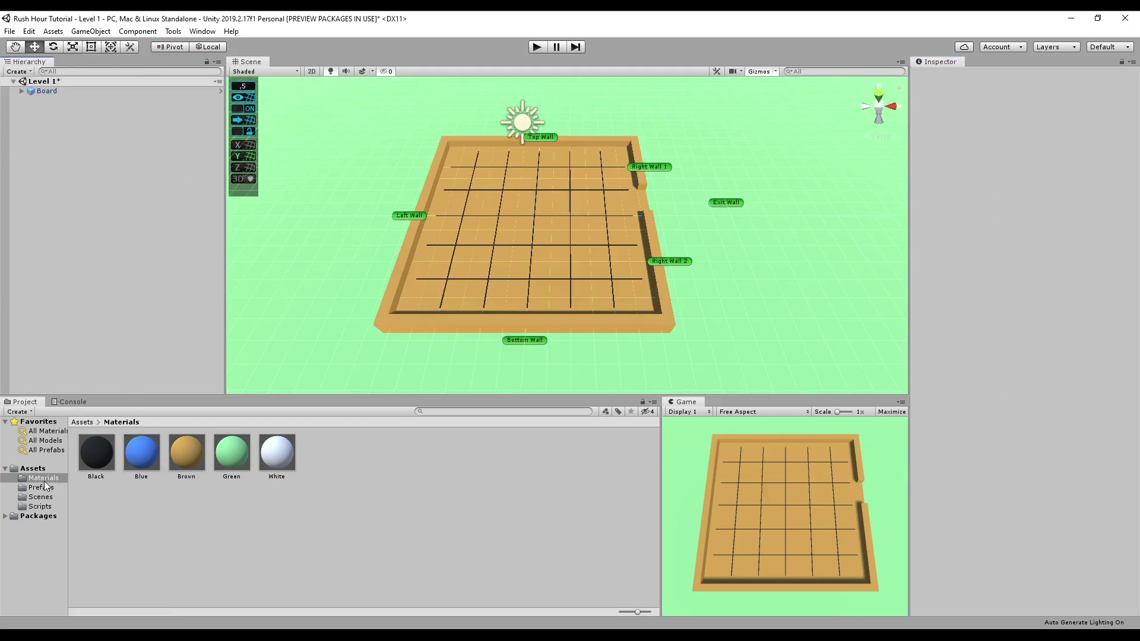
pyautogui.click(42, 488)
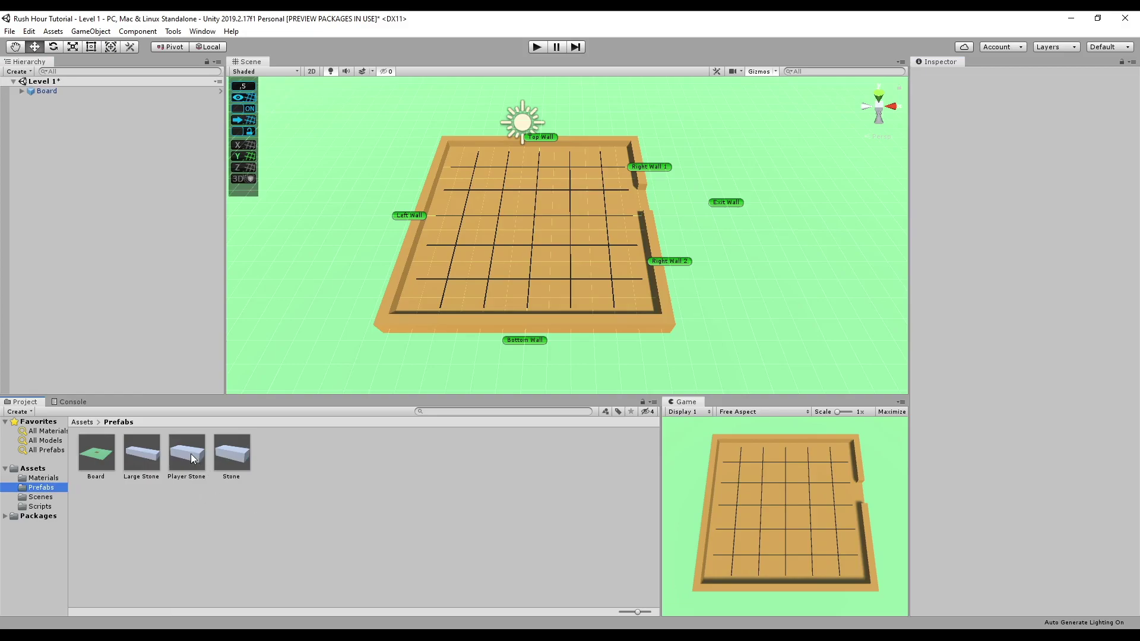
pyautogui.moveTo(190, 454); pyautogui.dragTo(95, 191)
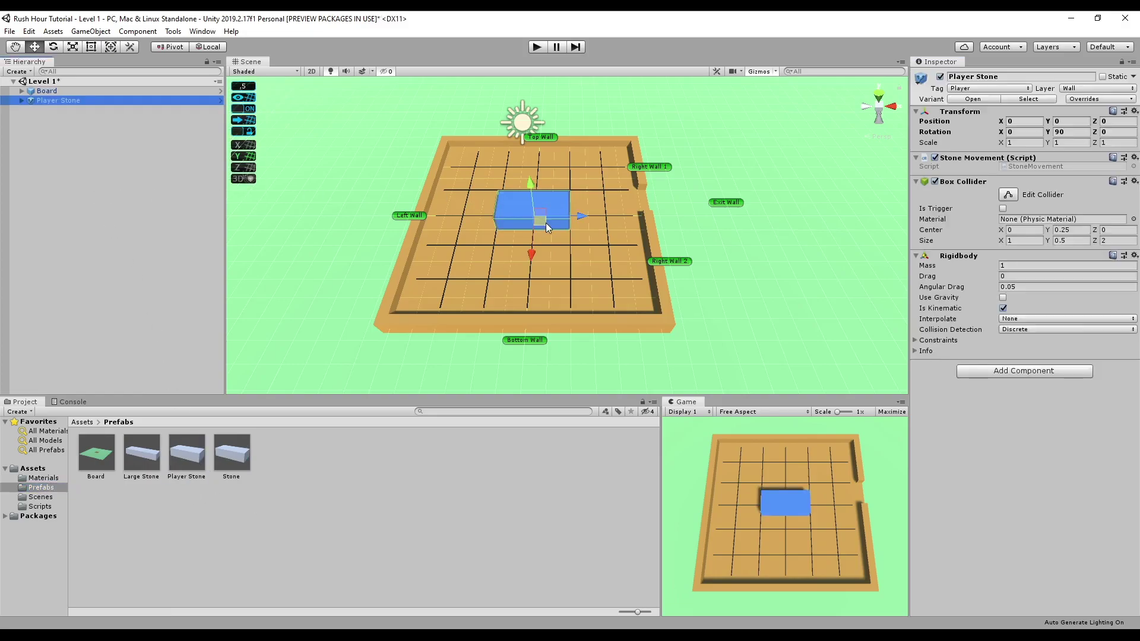
pyautogui.moveTo(543, 223); pyautogui.dragTo(508, 211)
pyautogui.moveTo(573, 241)
pyautogui.keyDown('alt'); pyautogui.mouseDown()
pyautogui.moveTo(591, 331)
pyautogui.moveTo(354, 348)
pyautogui.mouseUp(); pyautogui.keyUp('alt')
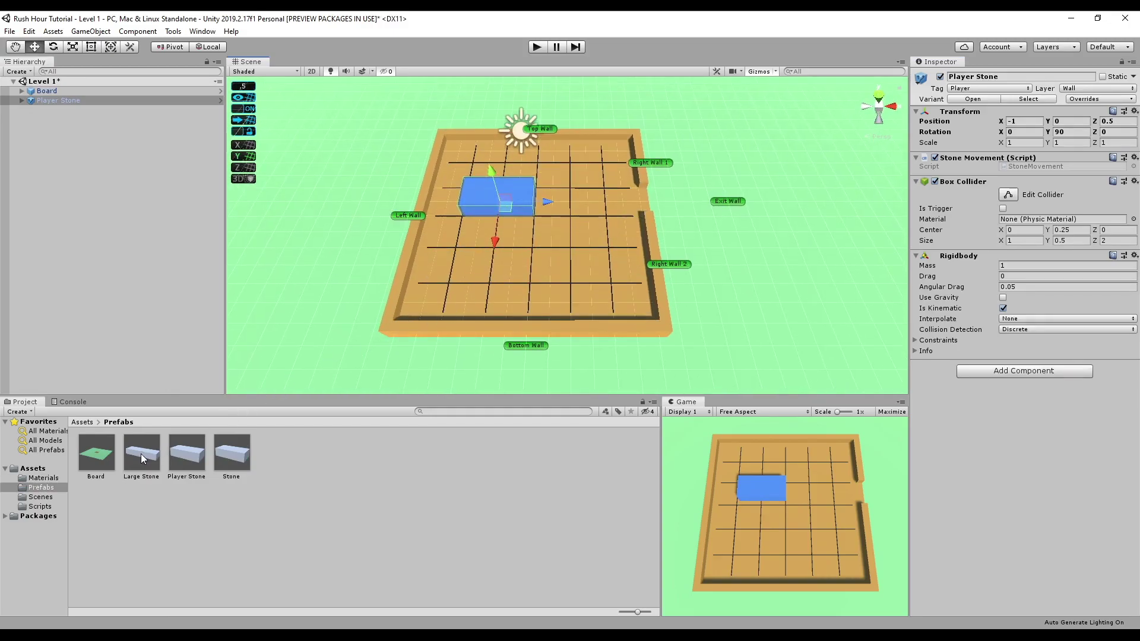
# - Place a Large Stone rotated 180° at X 2.5, Z -0.5 near the right wall
pyautogui.moveTo(141, 453)
pyautogui.mouseDown()
pyautogui.moveTo(535, 223)
pyautogui.moveTo(423, 278)
pyautogui.mouseUp()
pyautogui.press('e')
pyautogui.press('w')
pyautogui.moveTo(543, 233)
pyautogui.mouseDown()
pyautogui.moveTo(606, 233)
pyautogui.moveTo(634, 249)
pyautogui.mouseUp()
pyautogui.moveTo(685, 209)
pyautogui.keyDown('alt'); pyautogui.mouseDown()
pyautogui.moveTo(636, 261)
pyautogui.moveTo(561, 165)
pyautogui.moveTo(599, 244)
pyautogui.mouseUp(); pyautogui.keyUp('alt')
pyautogui.scroll(3, 636, 261)
pyautogui.click(562, 165)
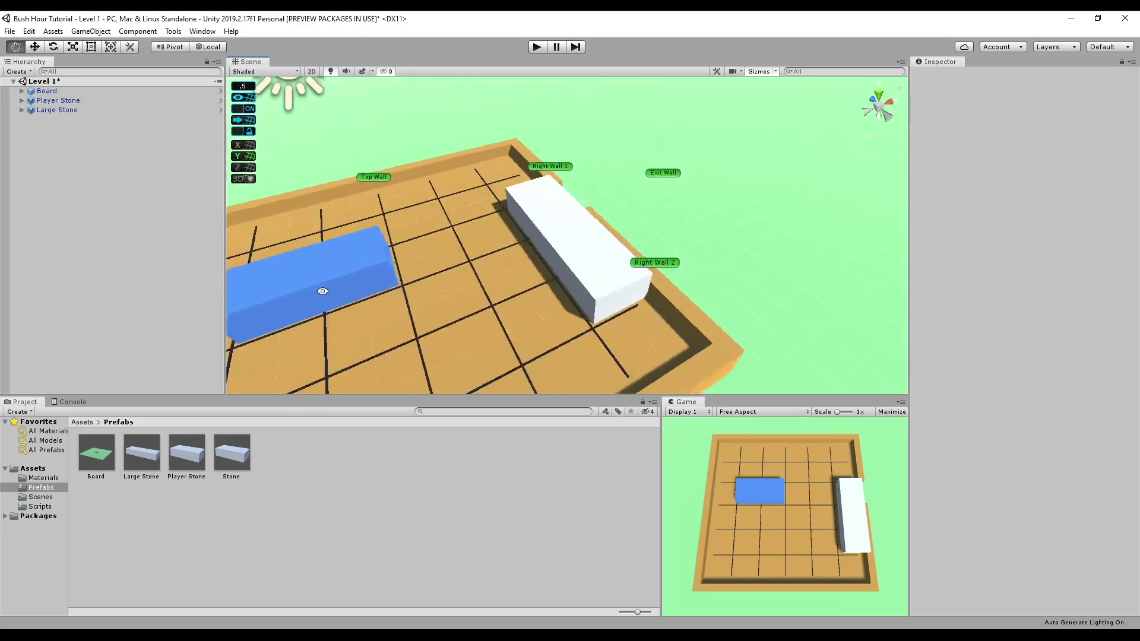
# - Play-test Level 1 by sliding the blue and white stones in the Game view
pyautogui.hotkey('ctrl', 'p')
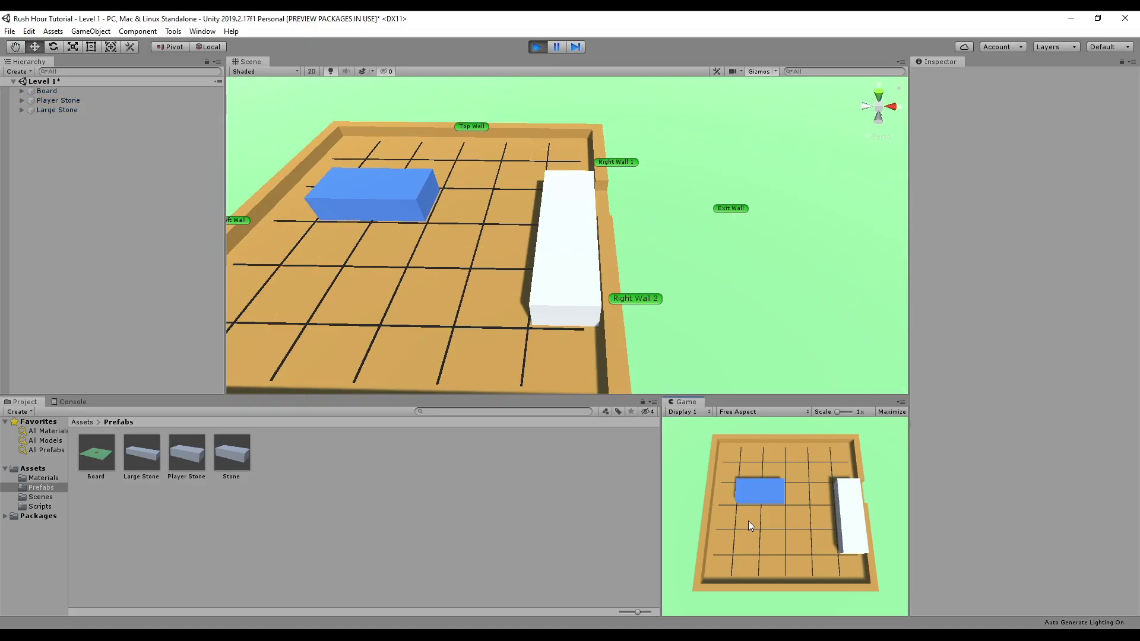
pyautogui.moveTo(751, 491)
pyautogui.mouseDown()
pyautogui.moveTo(860, 490)
pyautogui.moveTo(715, 493)
pyautogui.mouseUp()
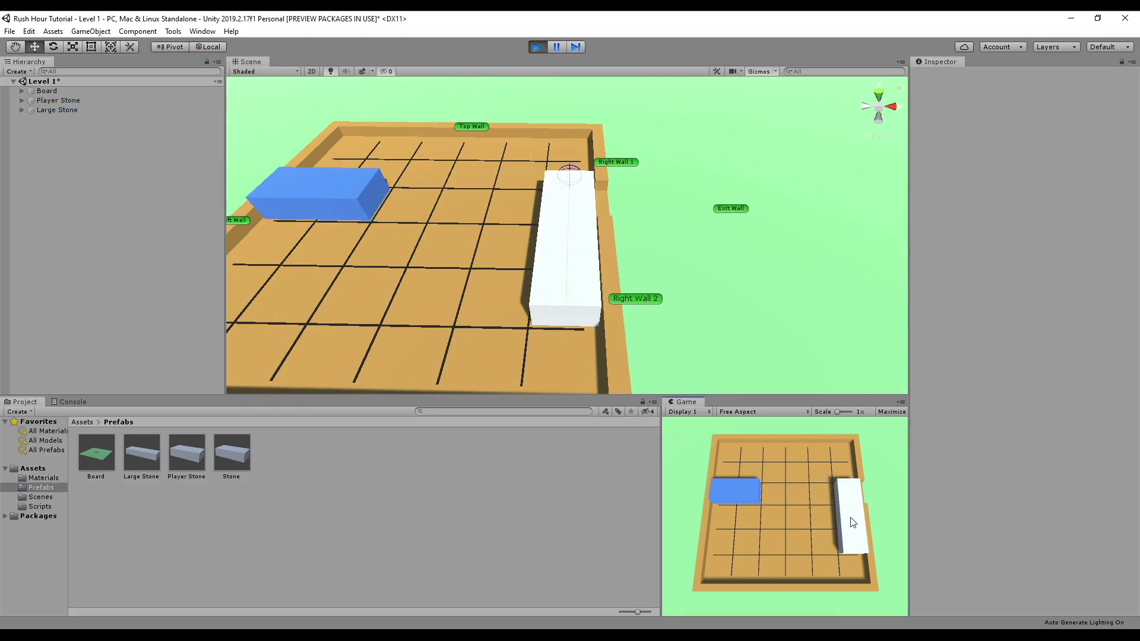
pyautogui.moveTo(852, 521); pyautogui.dragTo(854, 546)
pyautogui.moveTo(732, 486)
pyautogui.mouseDown()
pyautogui.moveTo(945, 495)
pyautogui.moveTo(737, 490)
pyautogui.mouseUp()
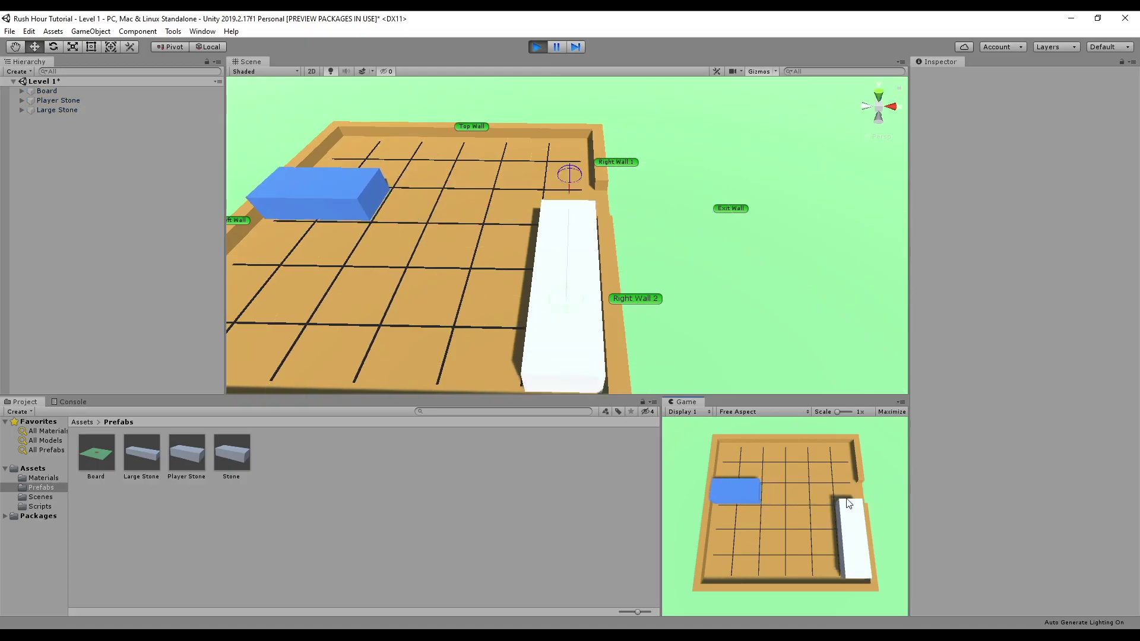
pyautogui.moveTo(853, 537)
pyautogui.mouseDown()
pyautogui.moveTo(848, 510)
pyautogui.moveTo(853, 558)
pyautogui.moveTo(851, 503)
pyautogui.moveTo(854, 558)
pyautogui.mouseUp()
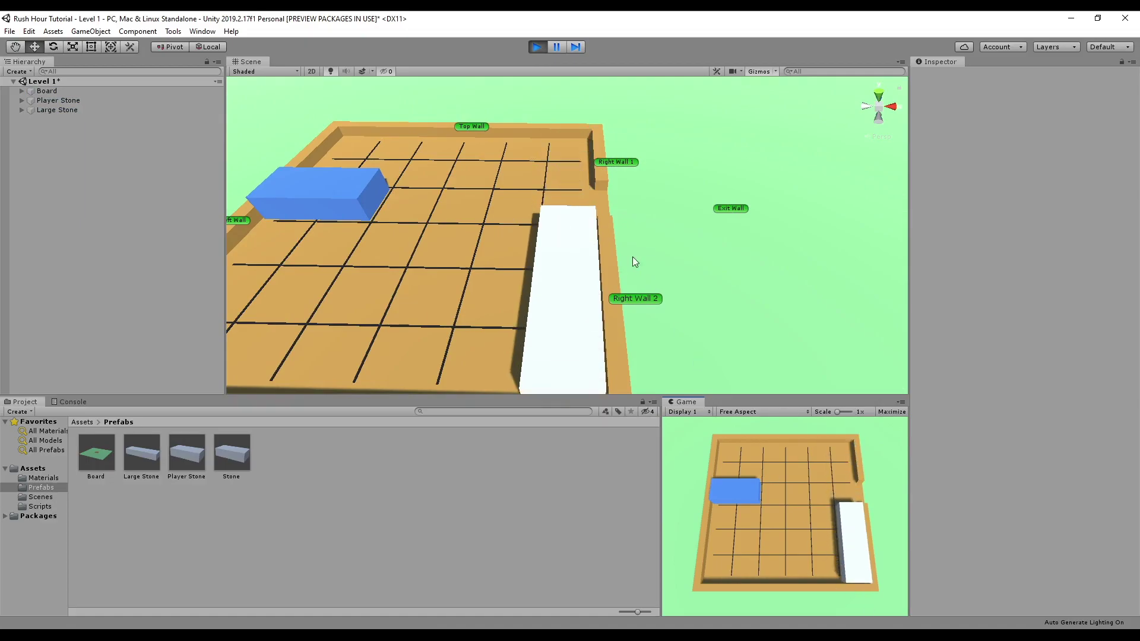
# - Stop Play mode and delete the Large Stone from Level 1
pyautogui.click(543, 47)
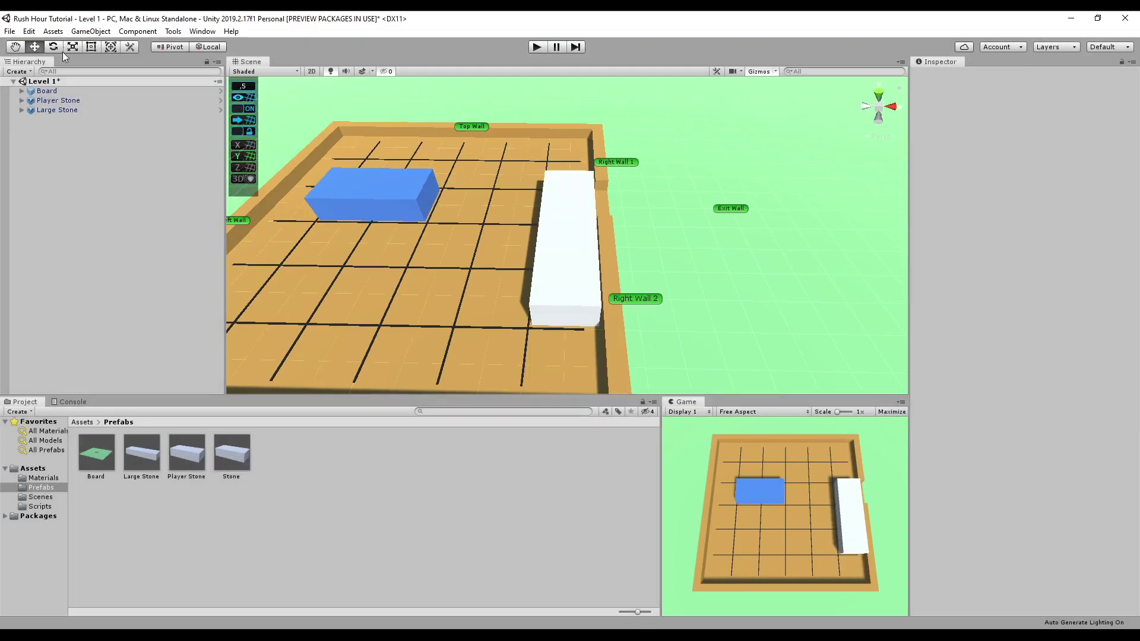
pyautogui.click(70, 109)
pyautogui.press('Delete')
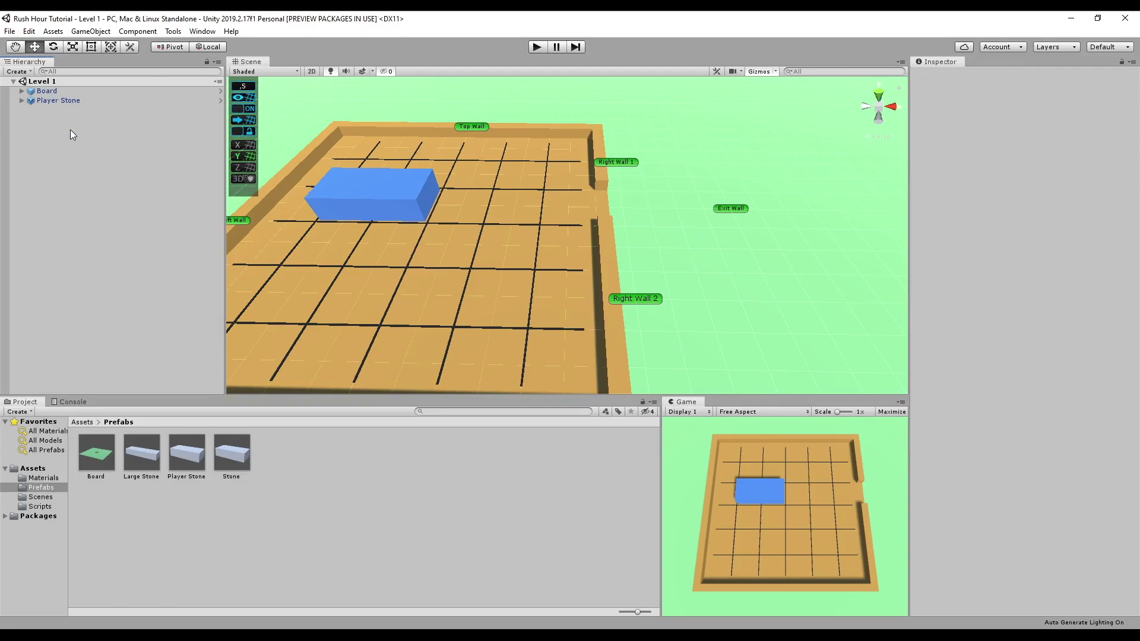
# - Open the Board prefab, collapse Grid and Mesh, and hide the mesh to reveal colliders
pyautogui.doubleClick(95, 457)
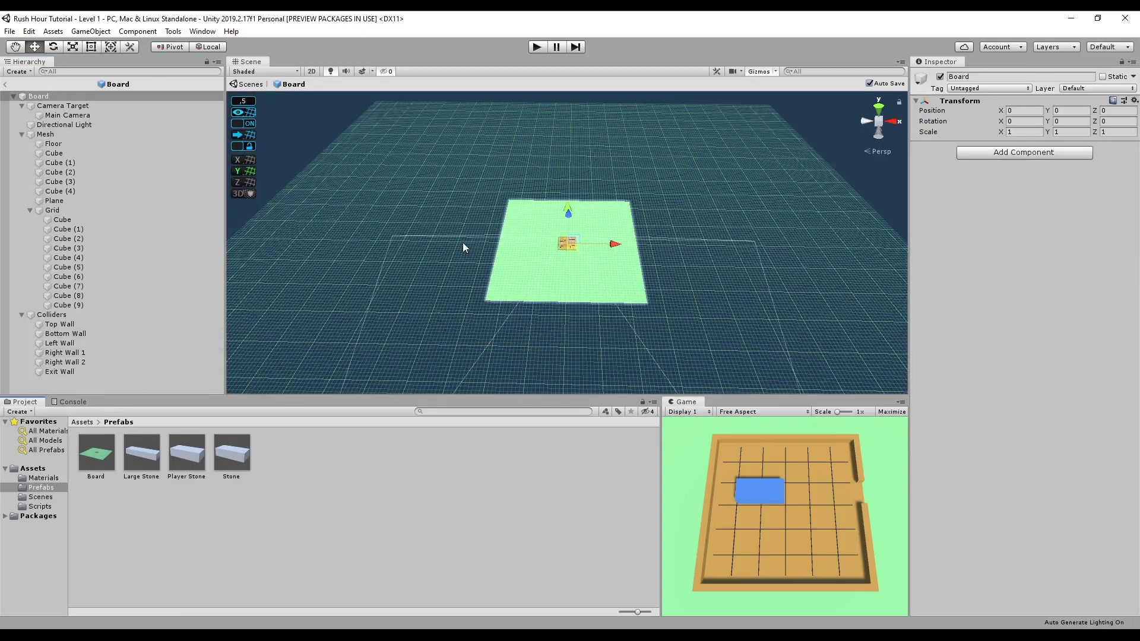
pyautogui.click(62, 315)
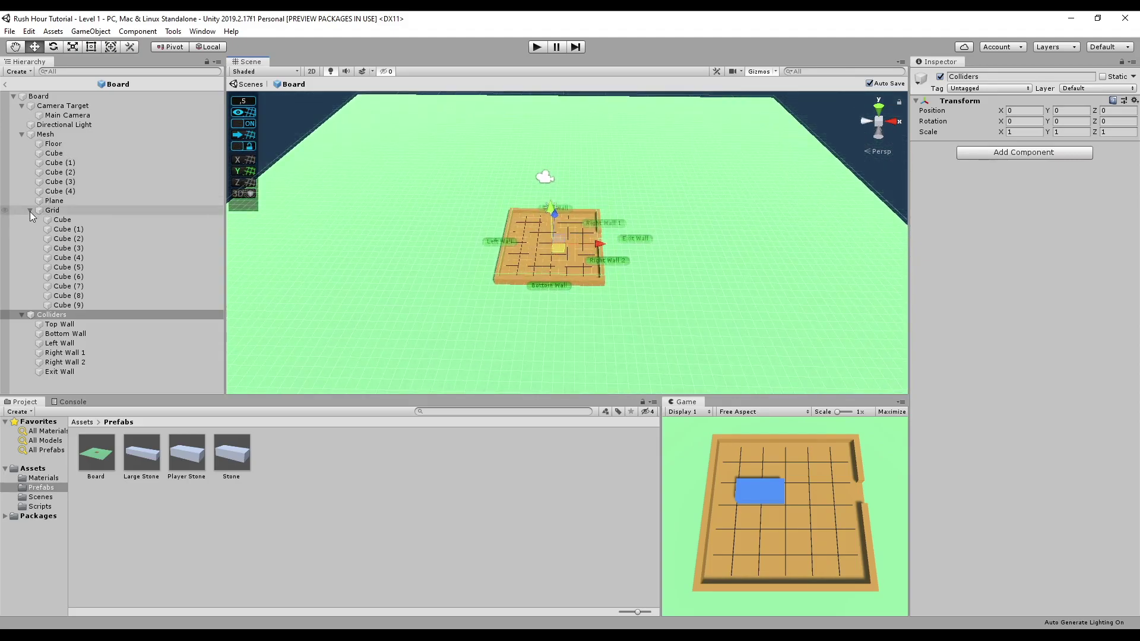
pyautogui.click(30, 210)
pyautogui.click(23, 134)
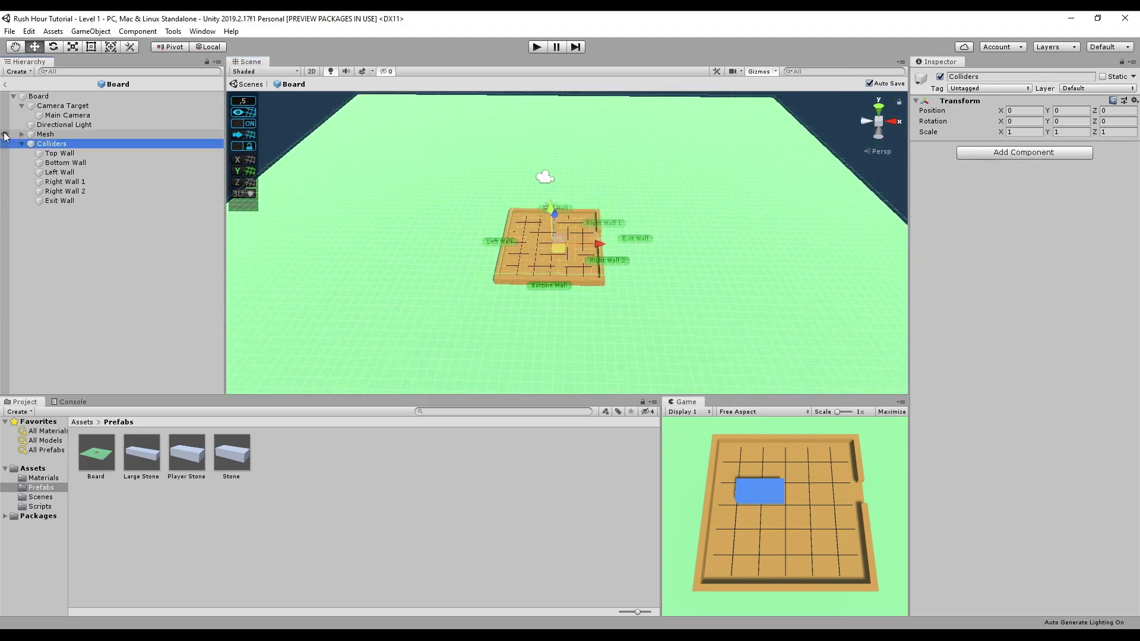
pyautogui.click(5, 134)
# - Frame the Exit Wall collider and duplicate it as Exit Wall (1)
pyautogui.keyDown('alt'); pyautogui.moveTo(670, 255); pyautogui.dragTo(646, 259); pyautogui.keyUp('alt')
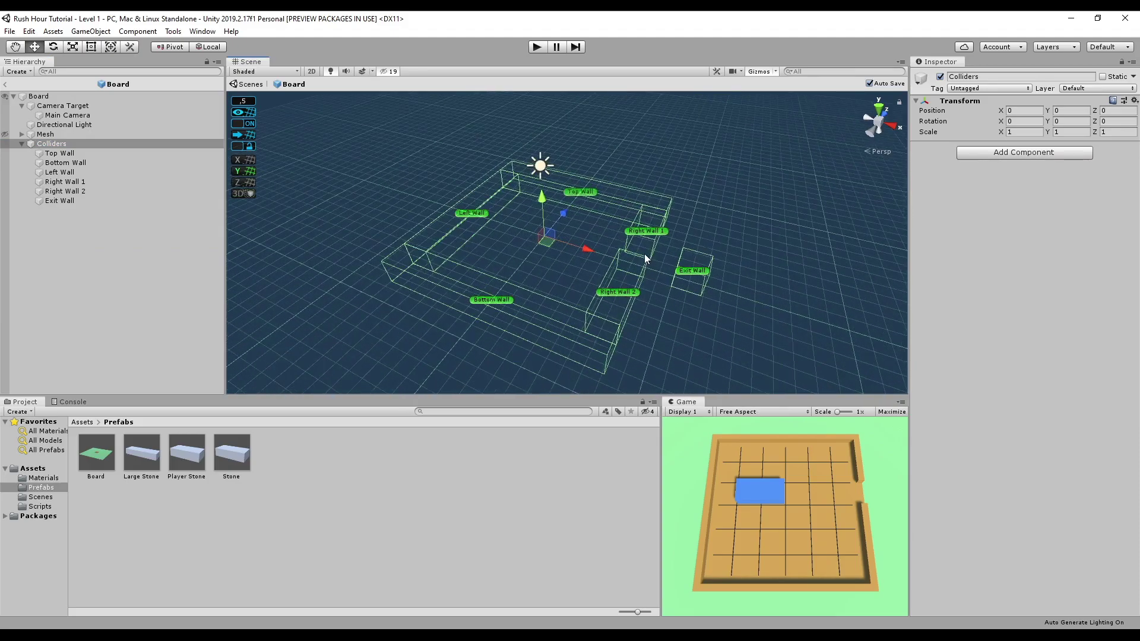
pyautogui.click(686, 275)
pyautogui.press('f')
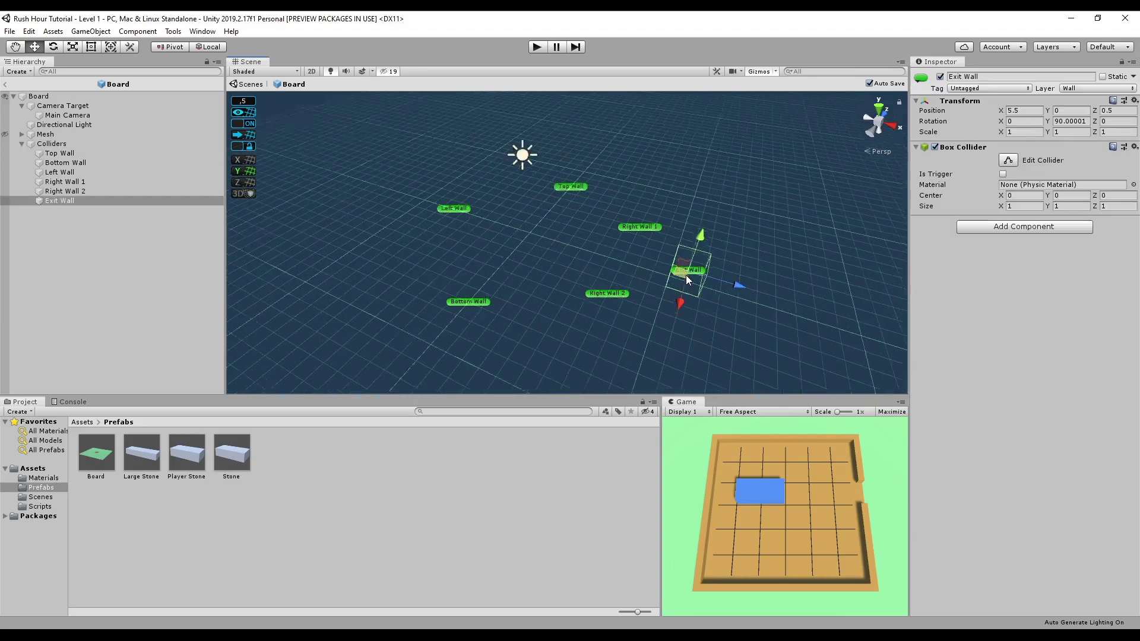
pyautogui.scroll(-5, 552, 305)
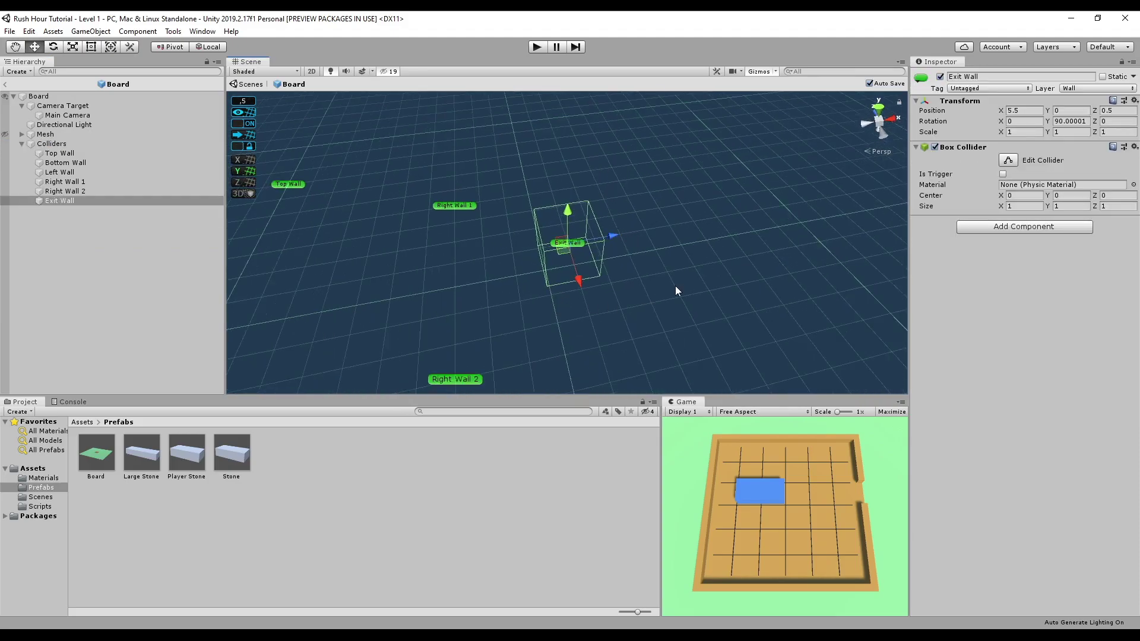
pyautogui.hotkey('ctrl', 'd')
# - Rename the Exit Wall copy to Exit Trigger and move it one unit left to X 4.5
pyautogui.click(113, 210)
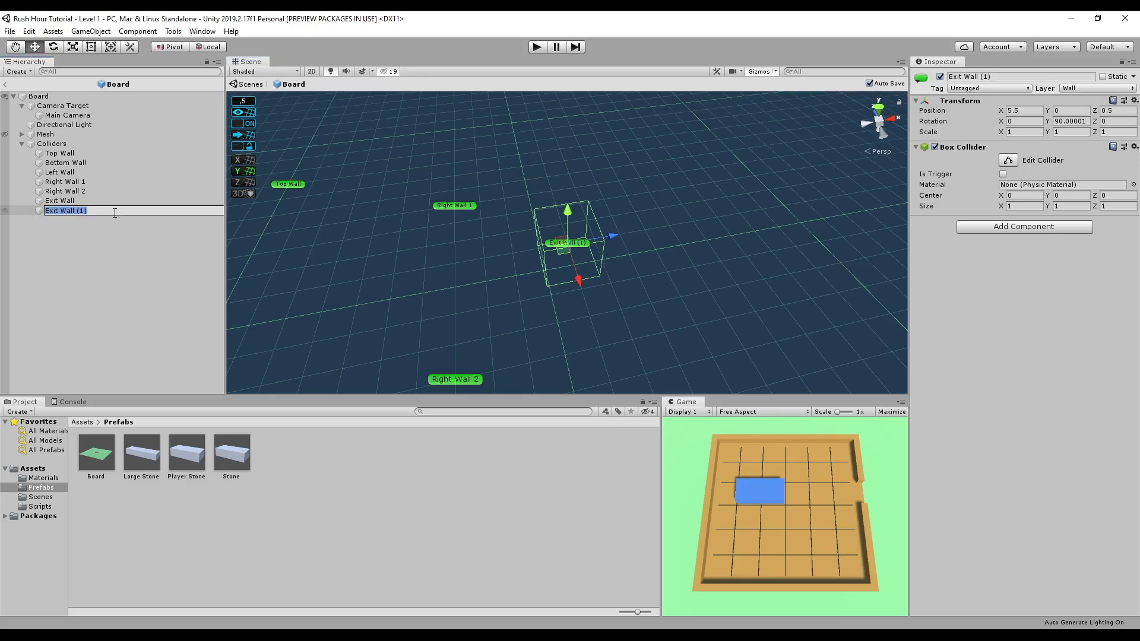
pyautogui.doubleClick(114, 213)
pyautogui.write('Trigger')
pyautogui.press('Return')
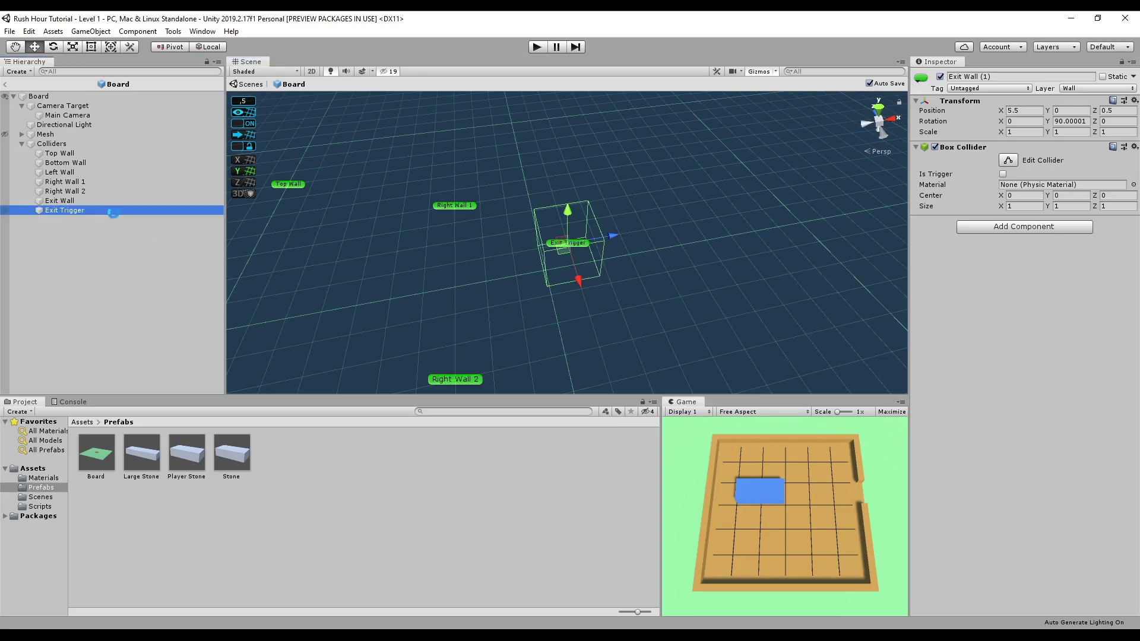
pyautogui.keyDown('ctrl'); pyautogui.moveTo(609, 236); pyautogui.dragTo(557, 245); pyautogui.keyUp('ctrl')
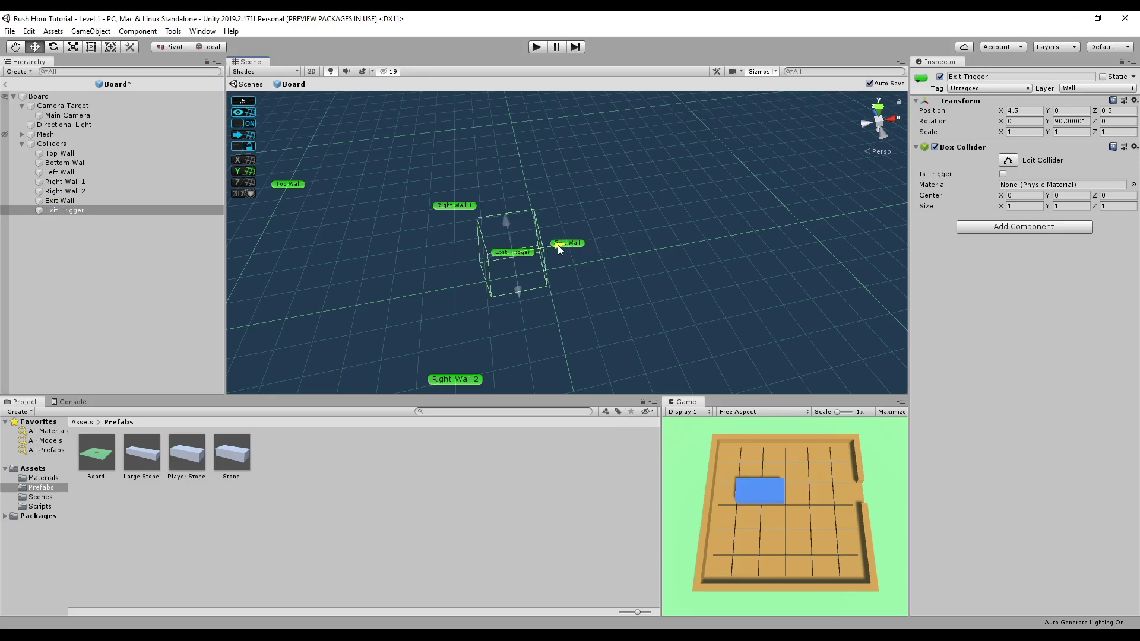
# - Put Exit Trigger on the Default layer and enable Is Trigger on its Box Collider
pyautogui.click(1067, 87)
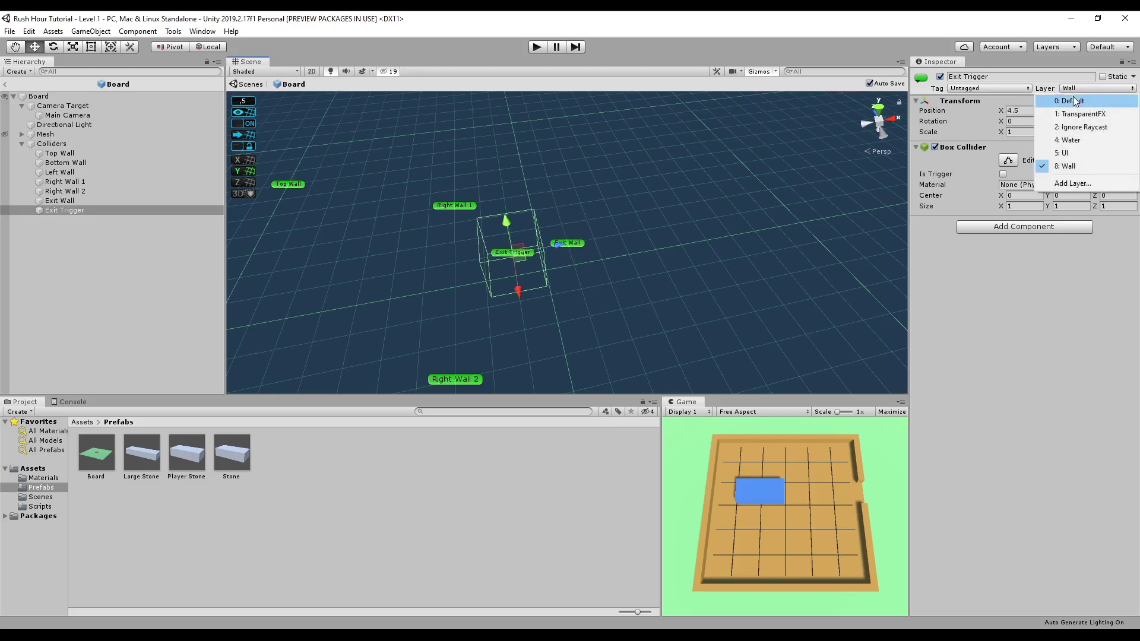
pyautogui.click(1073, 99)
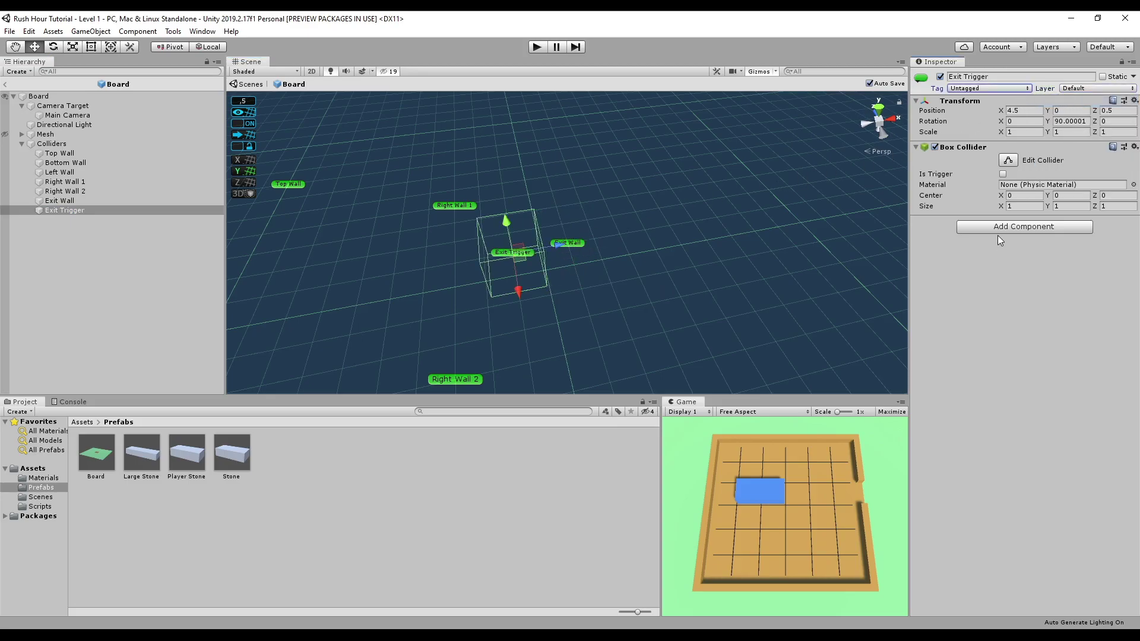
pyautogui.click(1004, 174)
pyautogui.click(41, 506)
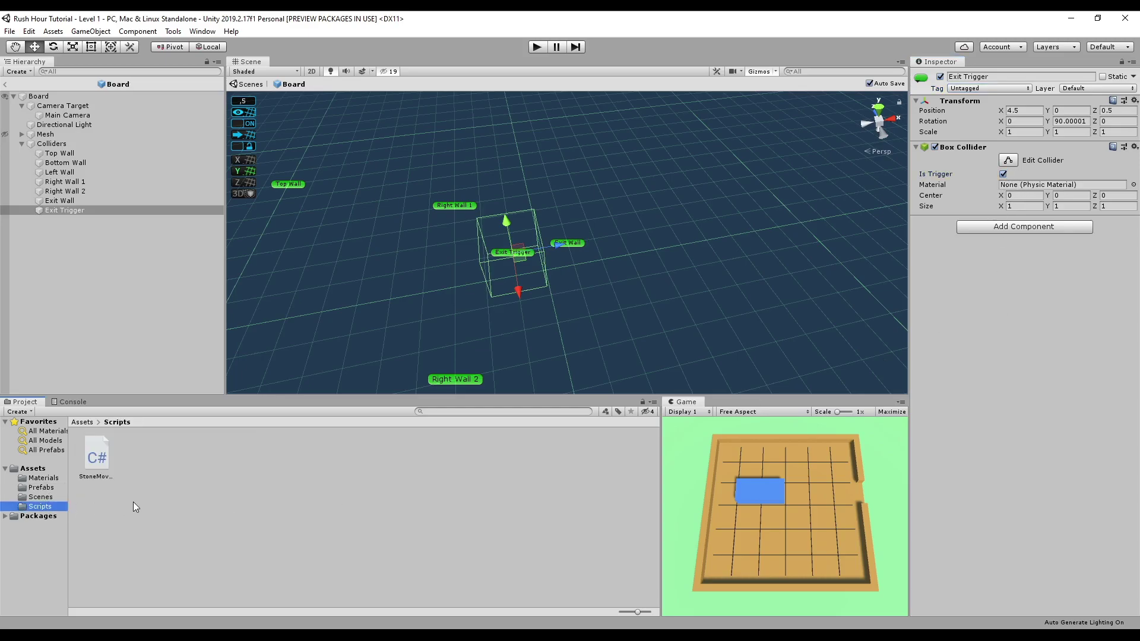
# - Create a C# script named Exit in Scripts and attach it to Exit Trigger
pyautogui.rightClick(133, 501)
pyautogui.moveTo(198, 221)
pyautogui.click(354, 242)
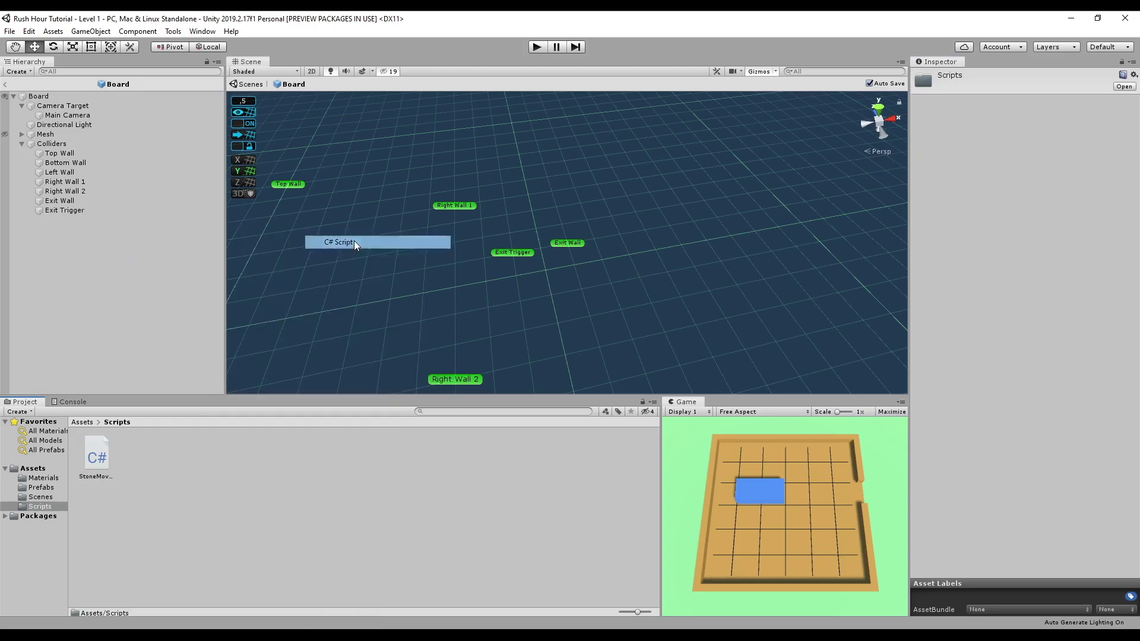
pyautogui.write('Exit')
pyautogui.press('Return')
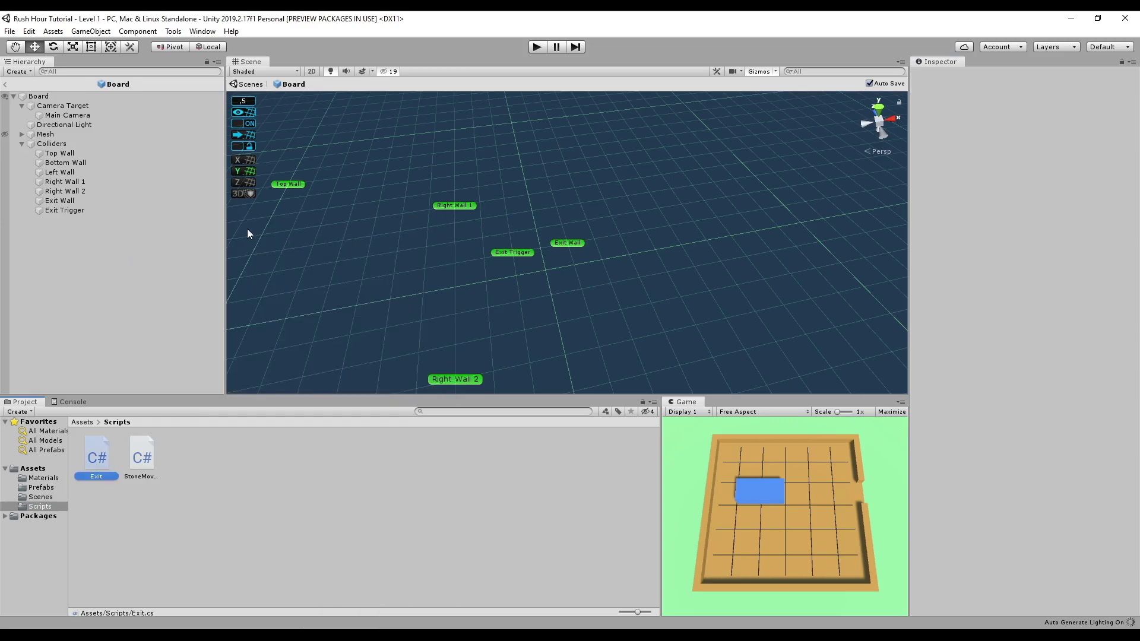
pyautogui.click(87, 210)
pyautogui.moveTo(105, 447); pyautogui.dragTo(977, 337)
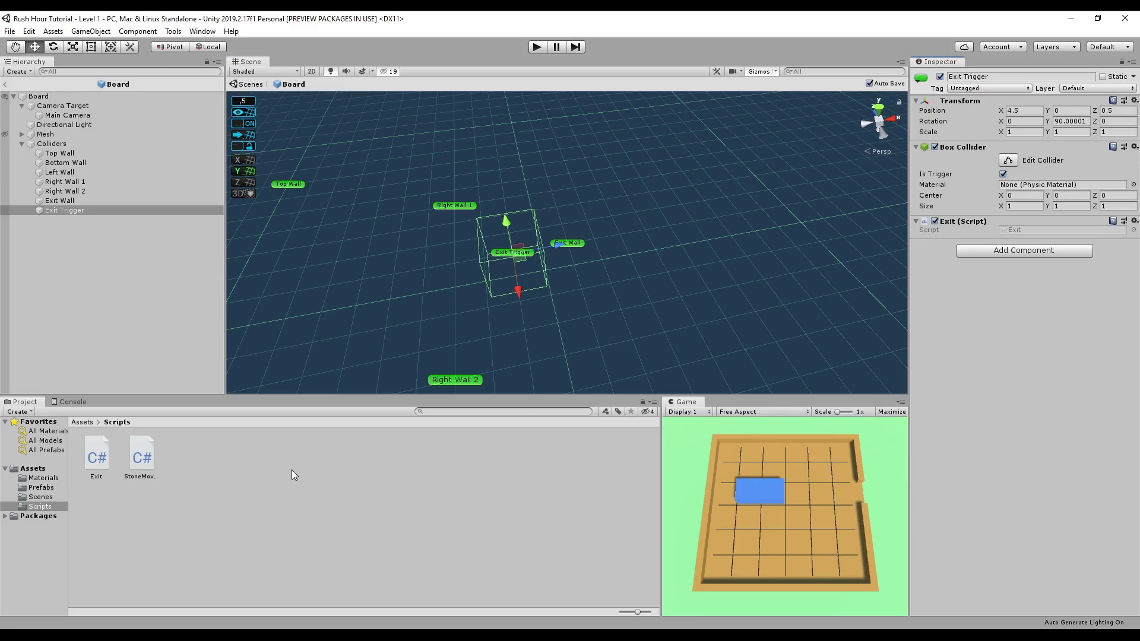
# - Open Exit.cs and delete the template Start/Update methods and the System.Collections.Generic import
pyautogui.doubleClick(97, 459)
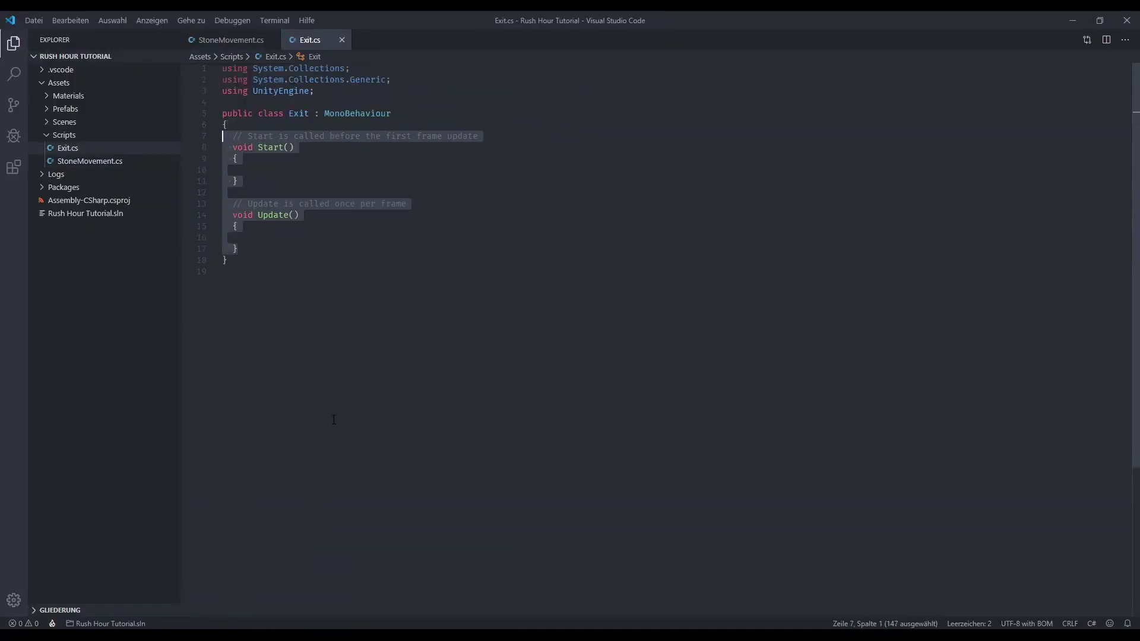
pyautogui.press('BackSpace')
pyautogui.press('Return')
pyautogui.press('Up')
pyautogui.press('Up')
pyautogui.press('Up')
pyautogui.press('Up')
pyautogui.press('Up')
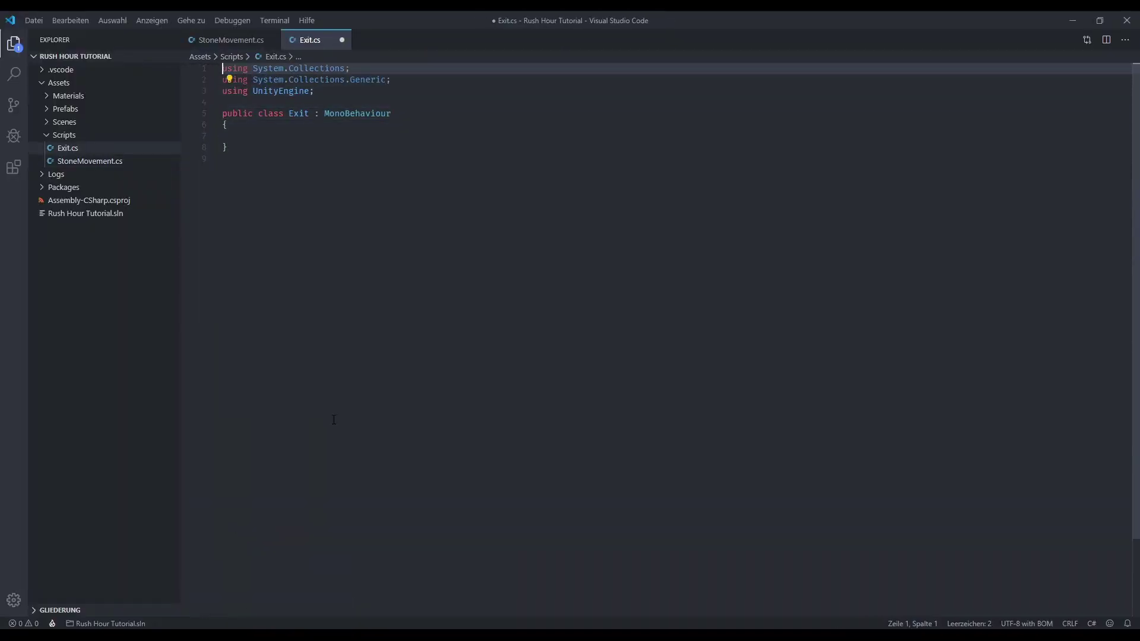
pyautogui.press('End')
pyautogui.hotkey('shift', 'Down')
pyautogui.hotkey('shift', 'End')
pyautogui.press('BackSpace')
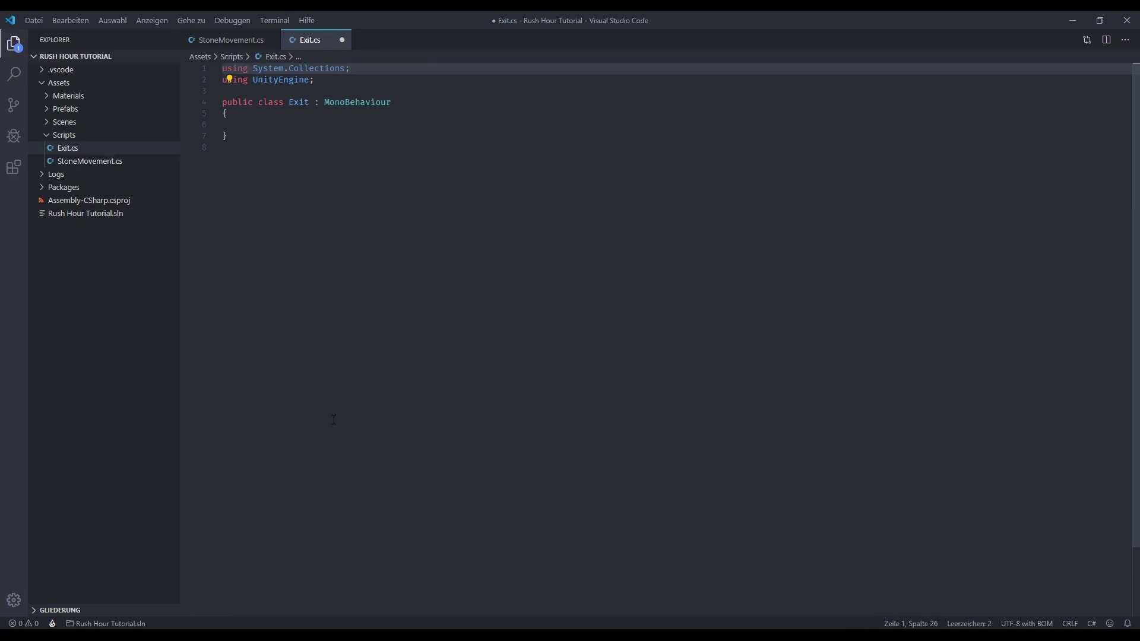
# - Add a 'using UnityEngine.SceneManagement;' import
pyautogui.press('Down')
pyautogui.press('Down')
pyautogui.press('Return')
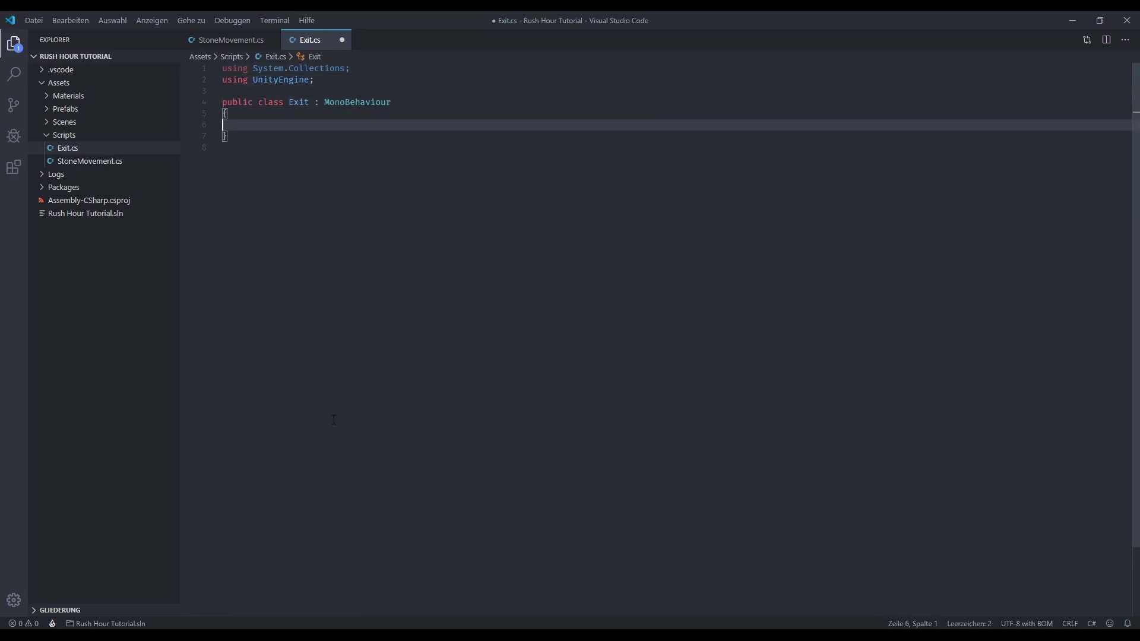
pyautogui.press('Up')
pyautogui.write('using ')
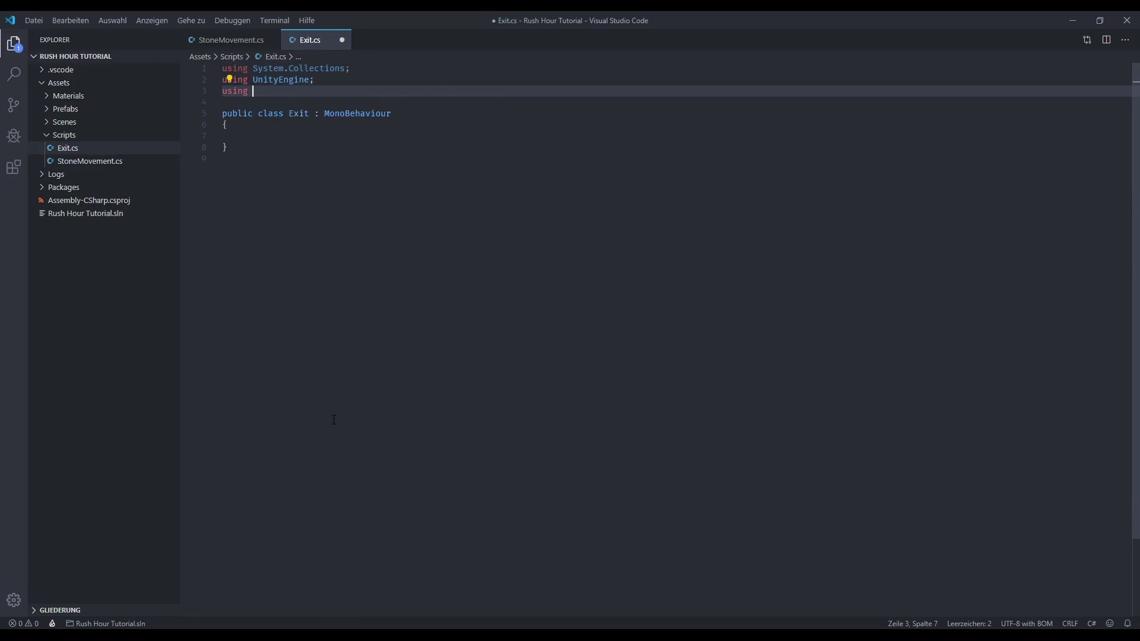
pyautogui.write('Unityen')
pyautogui.press('Tab')
pyautogui.write('.Sc')
pyautogui.press('Tab')
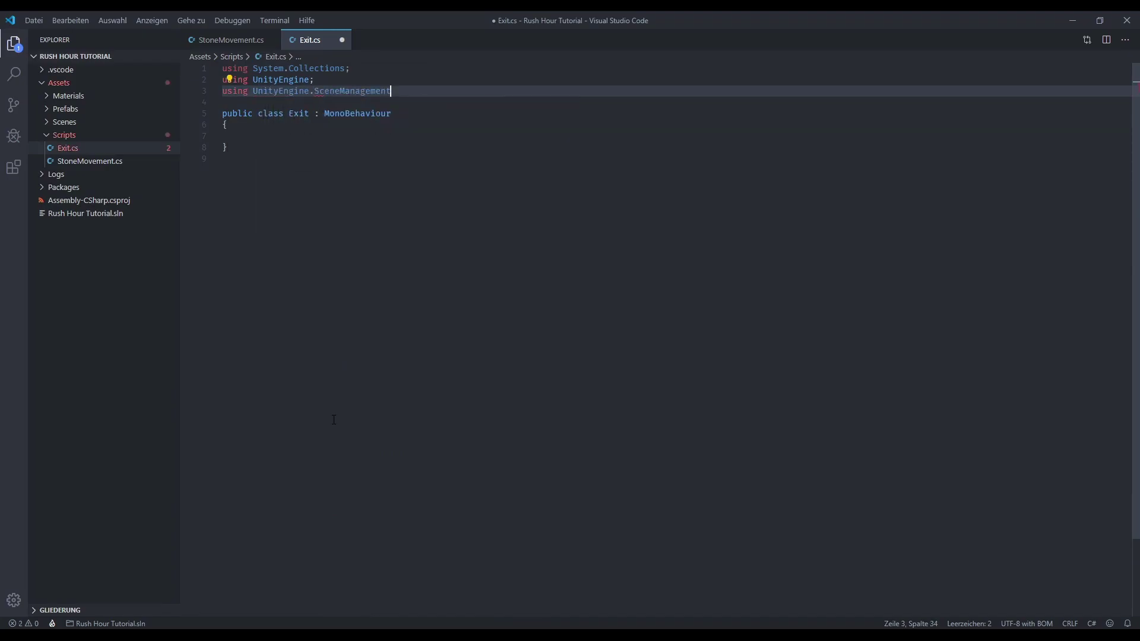
pyautogui.write(';')
# - Declare a [SerializeField] string nextLevelName field in the Exit class
pyautogui.press('Down')
pyautogui.press('Down')
pyautogui.press('Down')
pyautogui.press('Tab')
pyautogui.write('[Se')
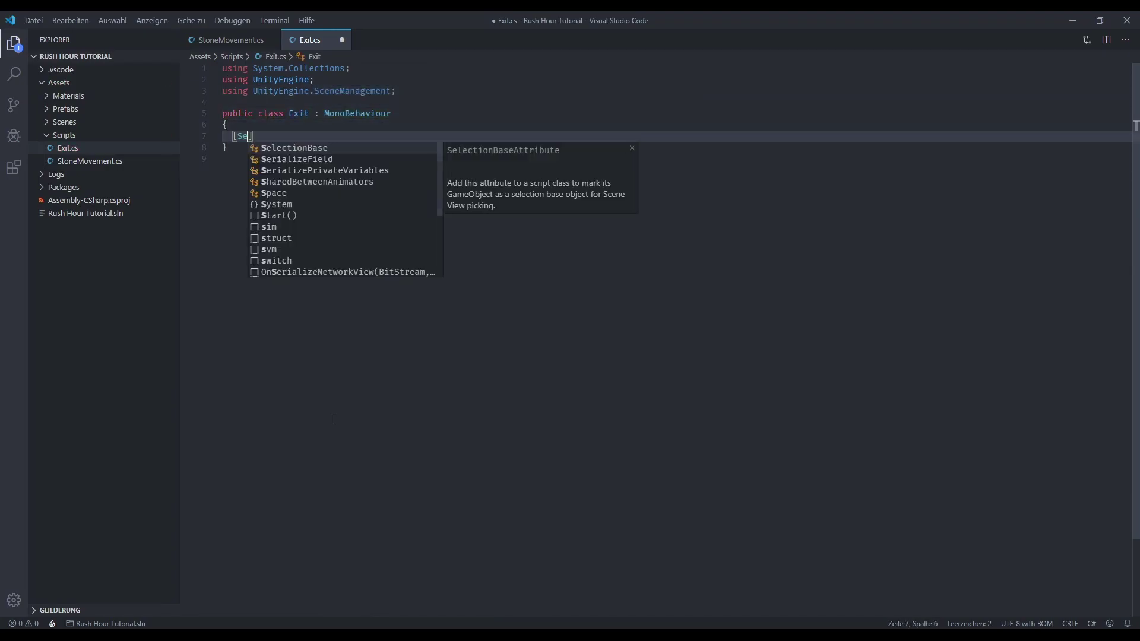
pyautogui.write('rial')
pyautogui.press('Tab')
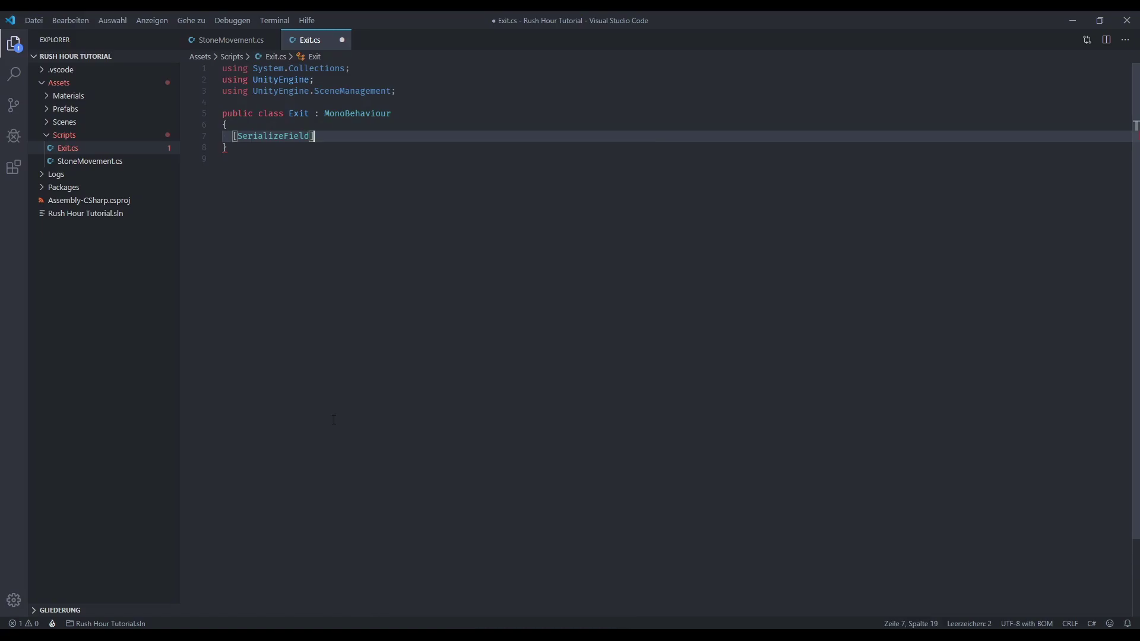
pyautogui.write('string nextLevelName')
pyautogui.write(';')
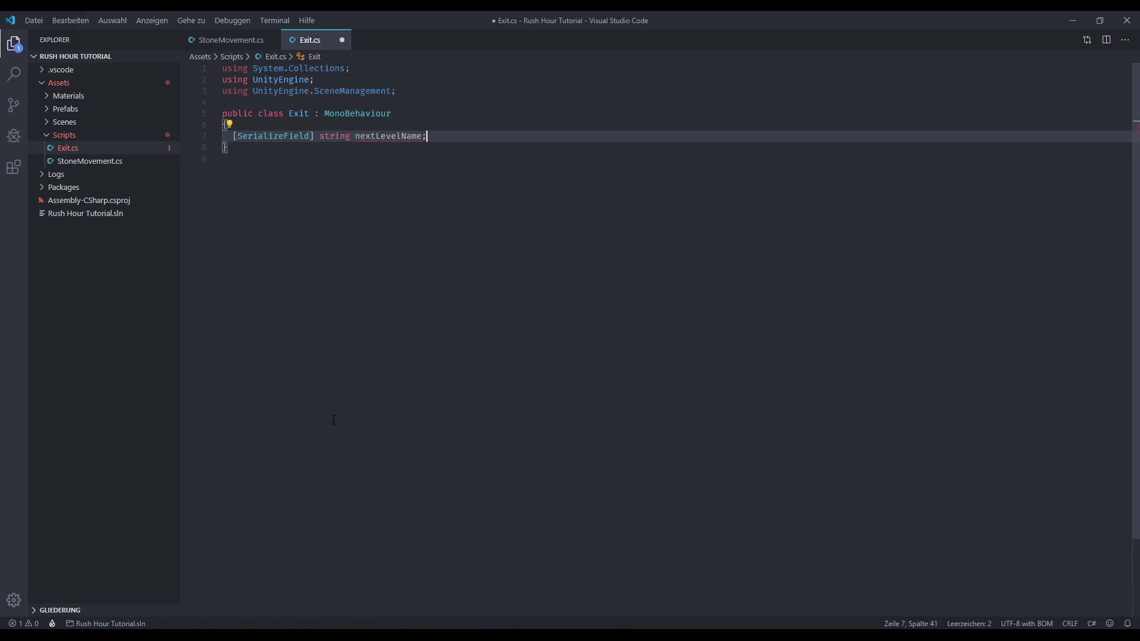
# - Add OnTriggerEnter(Collider other) starting an if check on other.gameObject.tag
pyautogui.press('Return')
pyautogui.press('Return')
pyautogui.write('void OnTrigg')
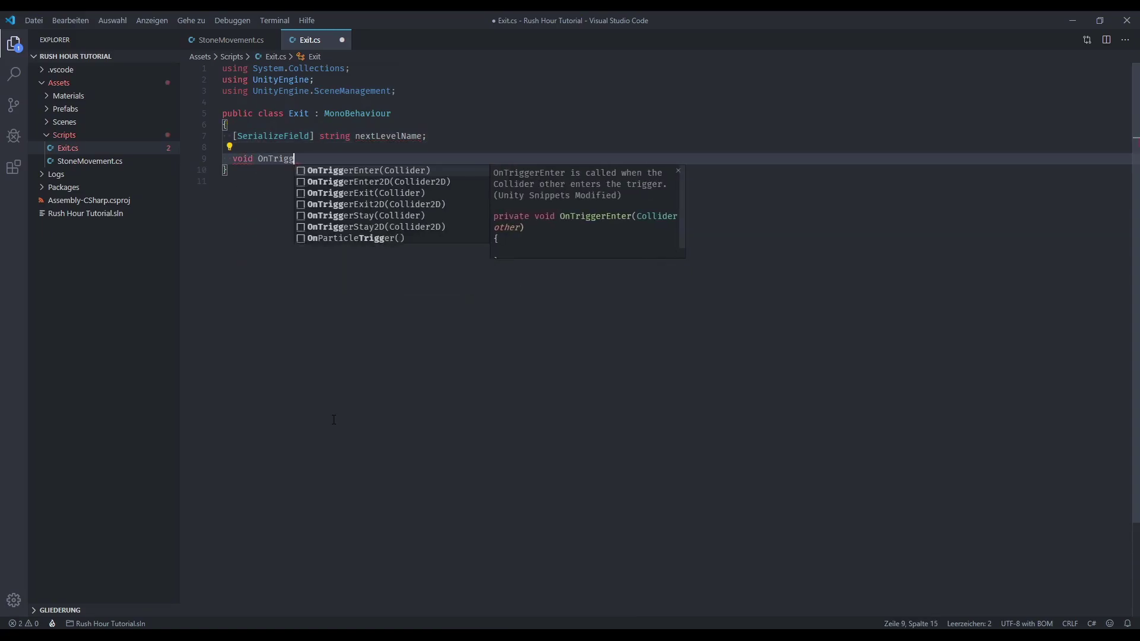
pyautogui.write('erEnter(')
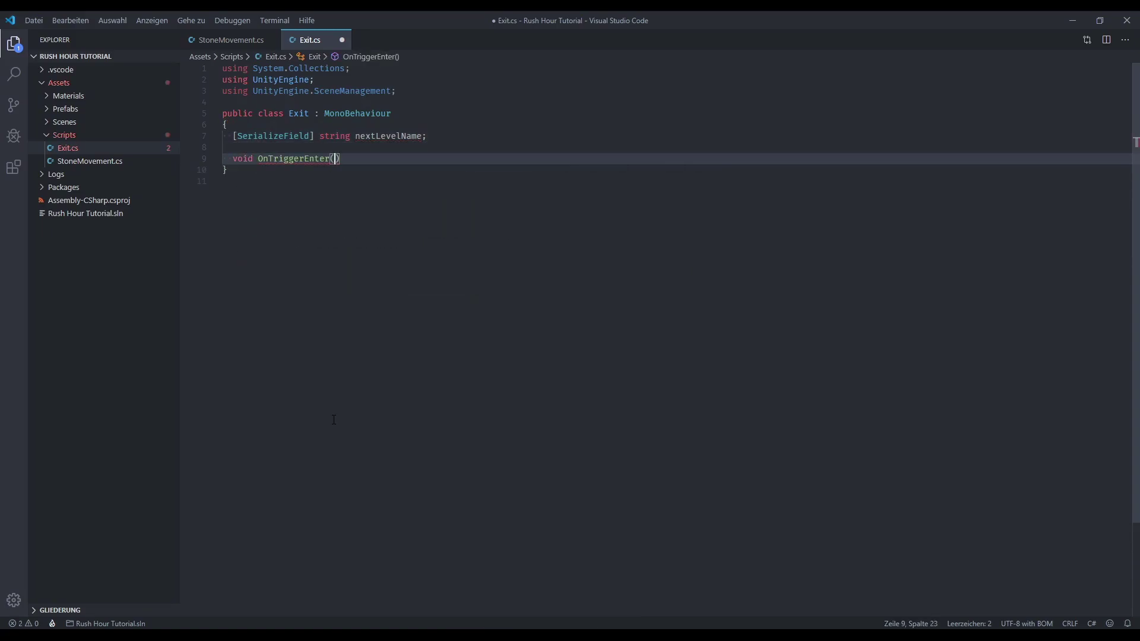
pyautogui.write('Collider other')
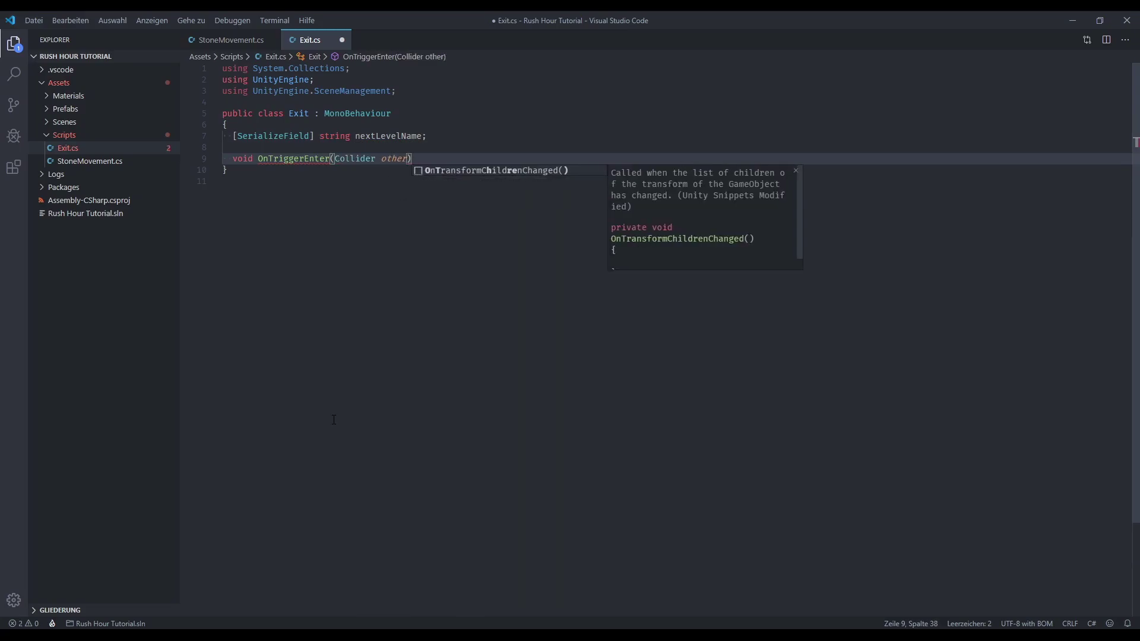
pyautogui.press('End')
pyautogui.press('Return')
pyautogui.write('if')
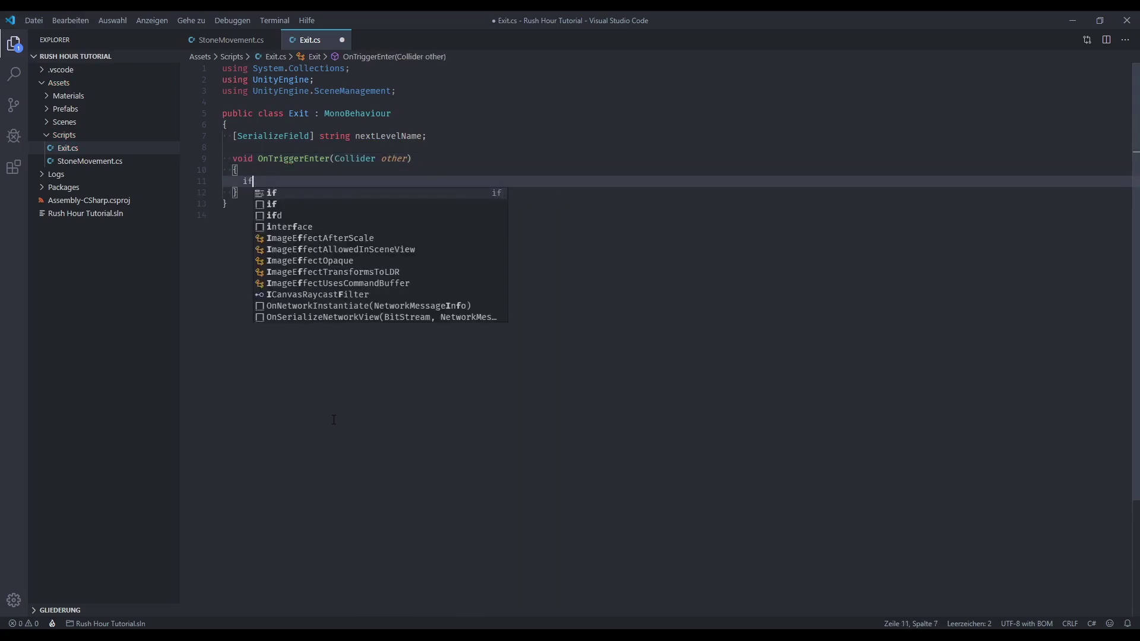
pyautogui.write('(other')
pyautogui.write('.gam')
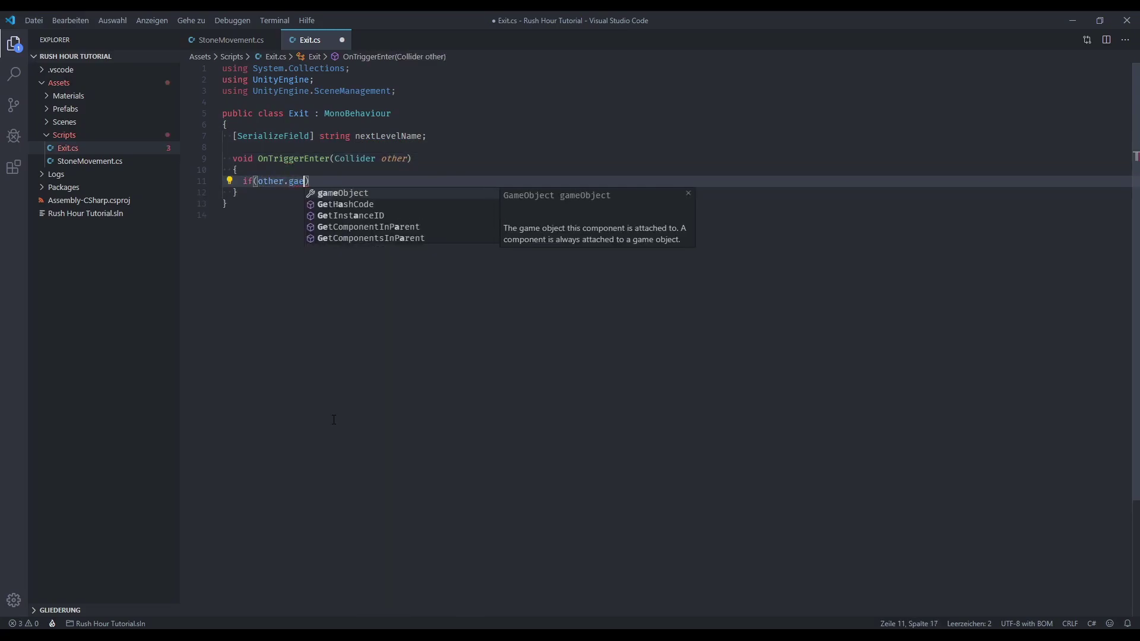
pyautogui.press('Tab')
pyautogui.write('.ta')
pyautogui.press('Tab')
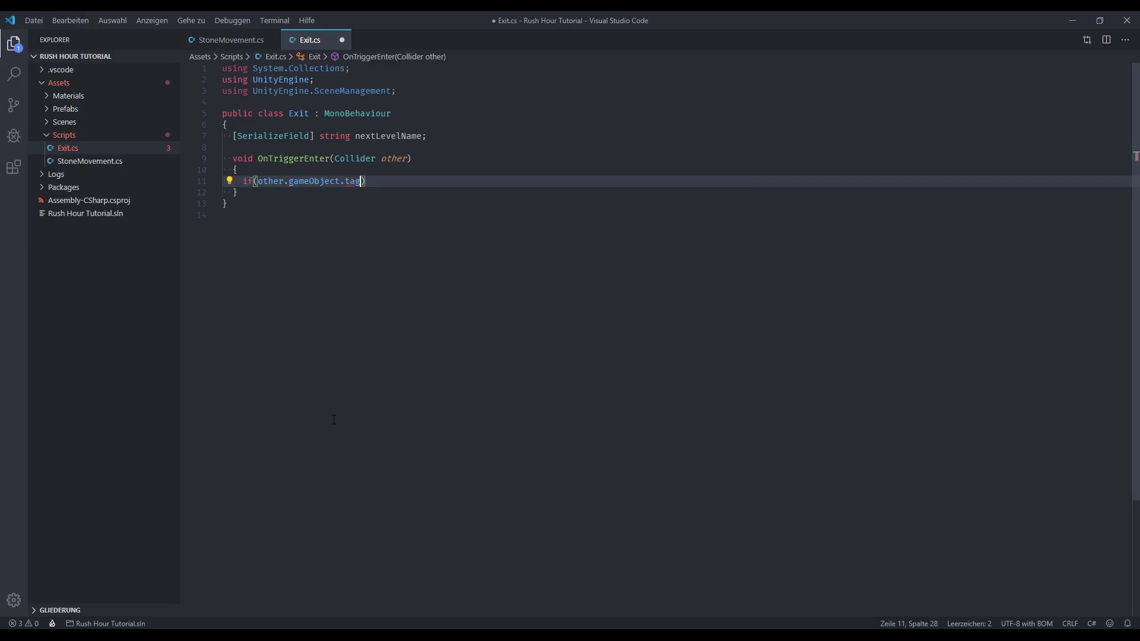
# - Finish the == "Player" check and start the "LoadLevel" coroutine inside it, with a TODO comment
pyautogui.write('== "Player"')
pyautogui.press('End')
pyautogui.press('Return')
pyautogui.write('{')
pyautogui.press('Return')
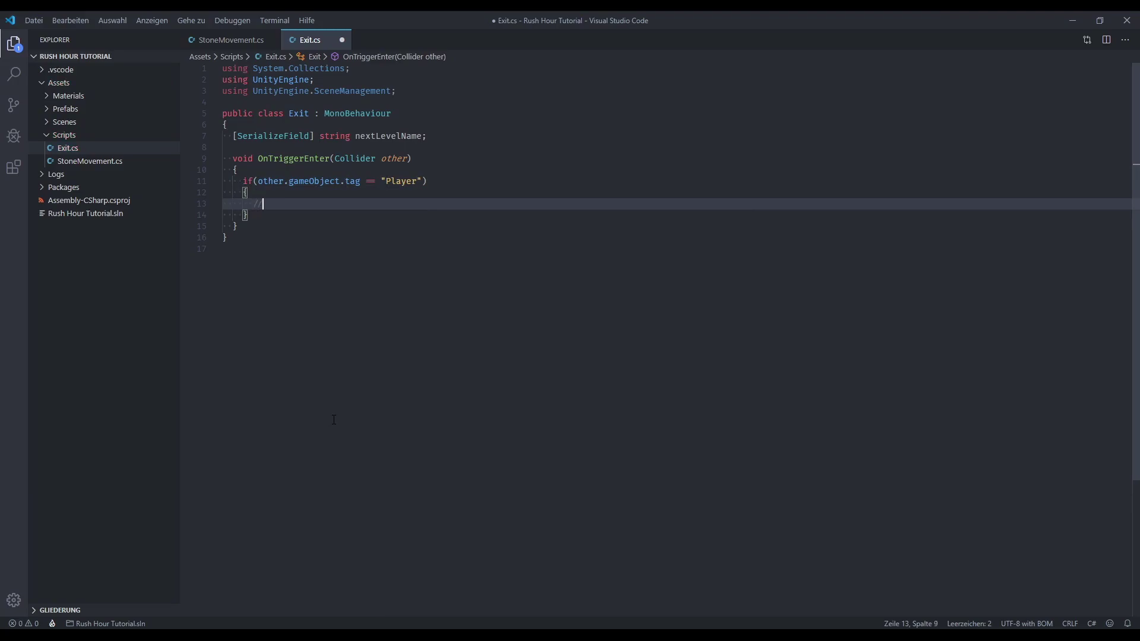
pyautogui.write(' TODO: Disable player mo')
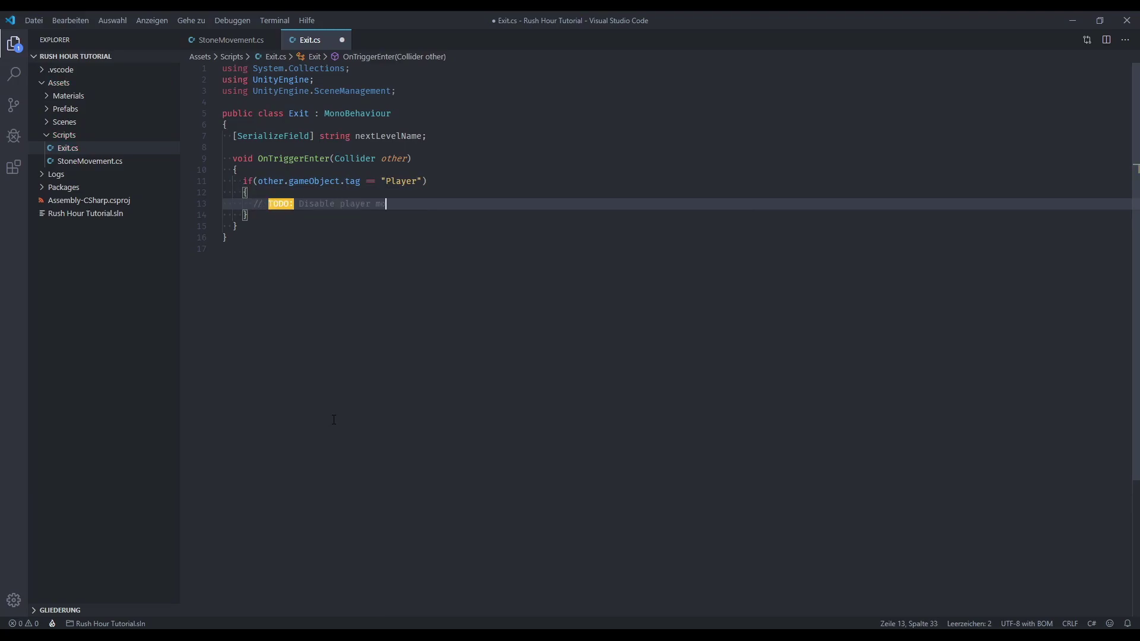
pyautogui.write('vement')
pyautogui.press('Return')
pyautogui.press('Return')
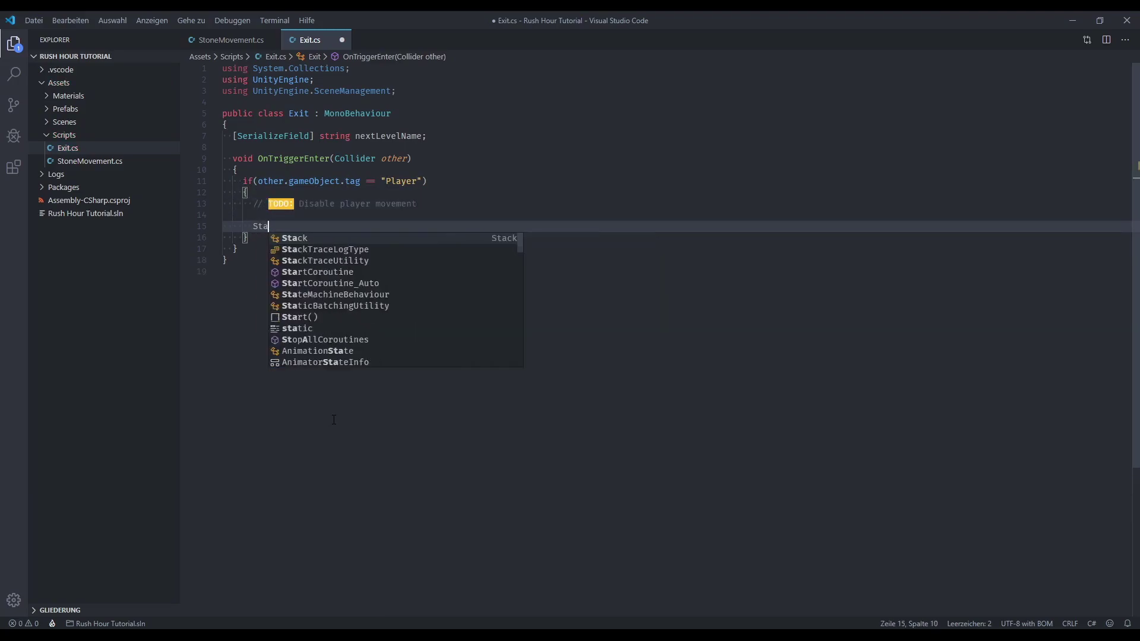
pyautogui.write('StartC')
pyautogui.press('Tab')
pyautogui.write('(')
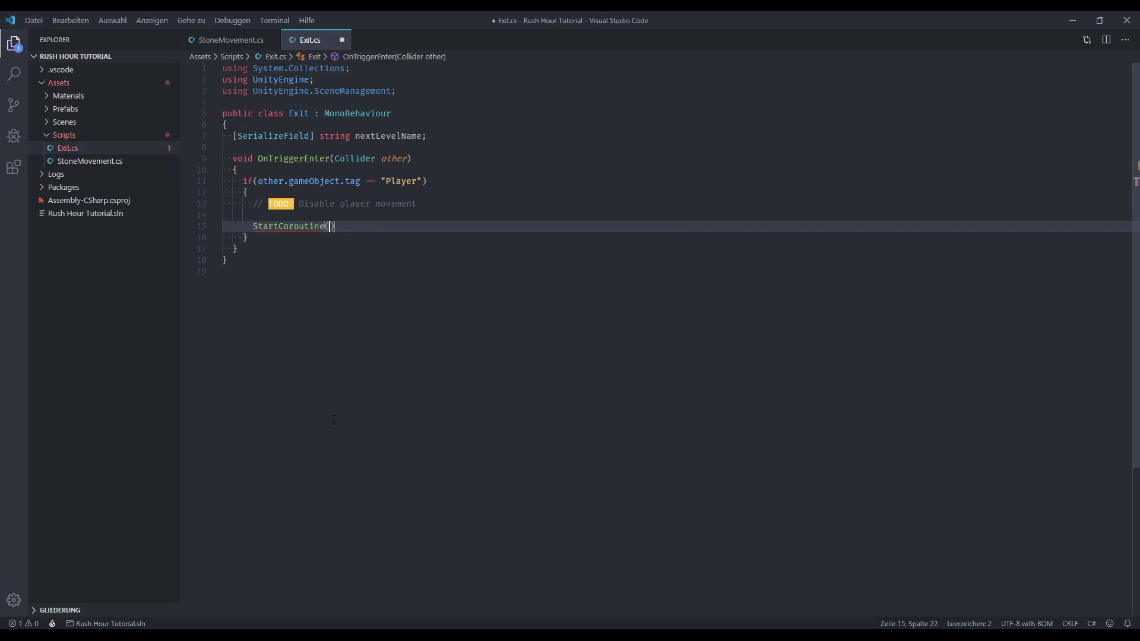
pyautogui.write('"LoadLevel");')
# - Write an IEnumerator LoadLevel() that yields new WaitForSeconds(2)
pyautogui.press('Down')
pyautogui.press('Down')
pyautogui.press('Return')
pyautogui.press('Return')
pyautogui.write('IEnu')
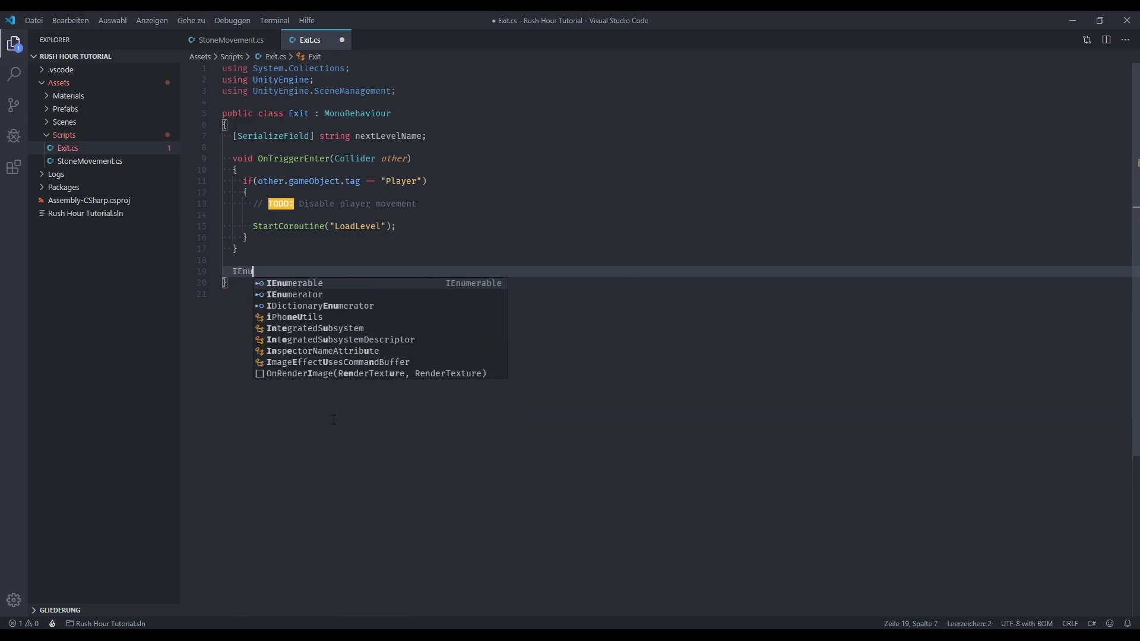
pyautogui.write('mera')
pyautogui.press('Tab')
pyautogui.write('LoadL')
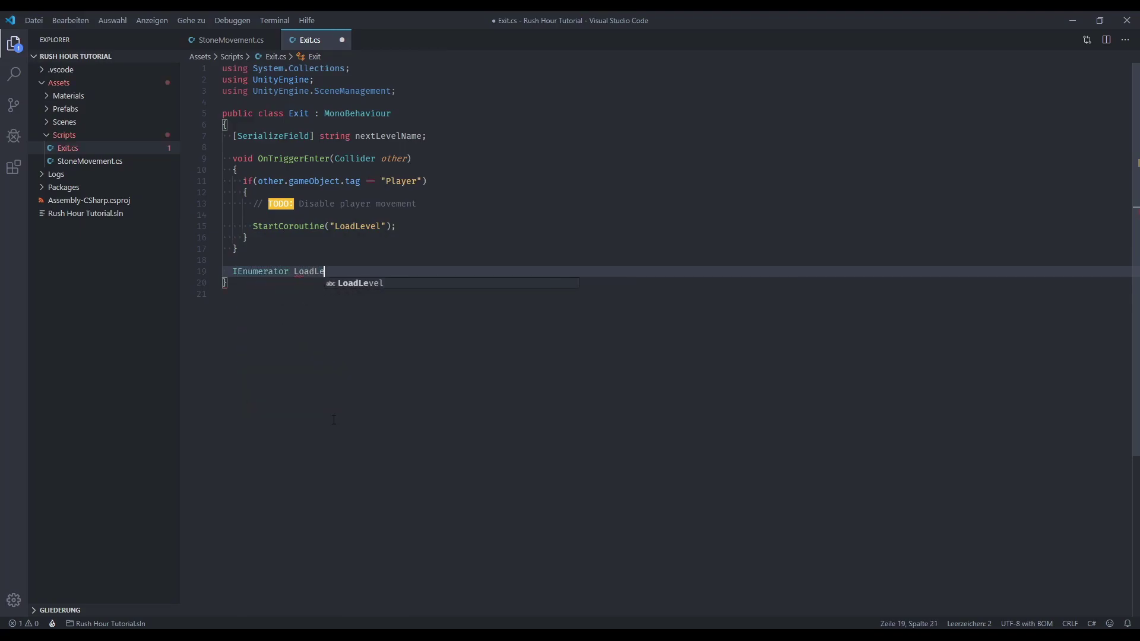
pyautogui.write('evel()')
pyautogui.press('Return')
pyautogui.write('{')
pyautogui.press('Return')
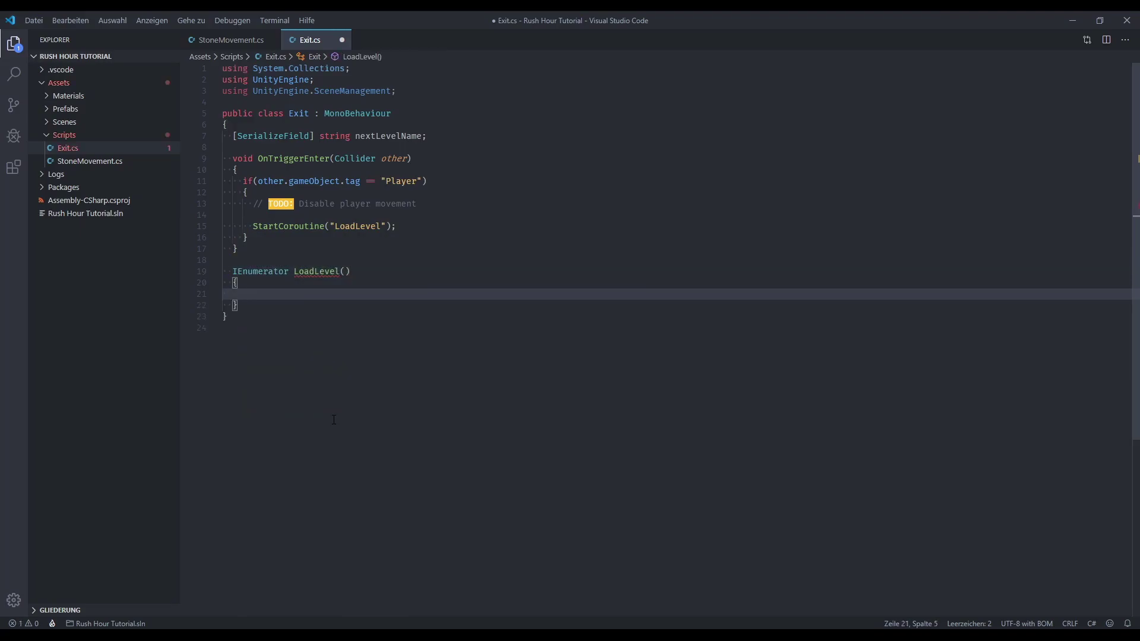
pyautogui.write('yield return ne')
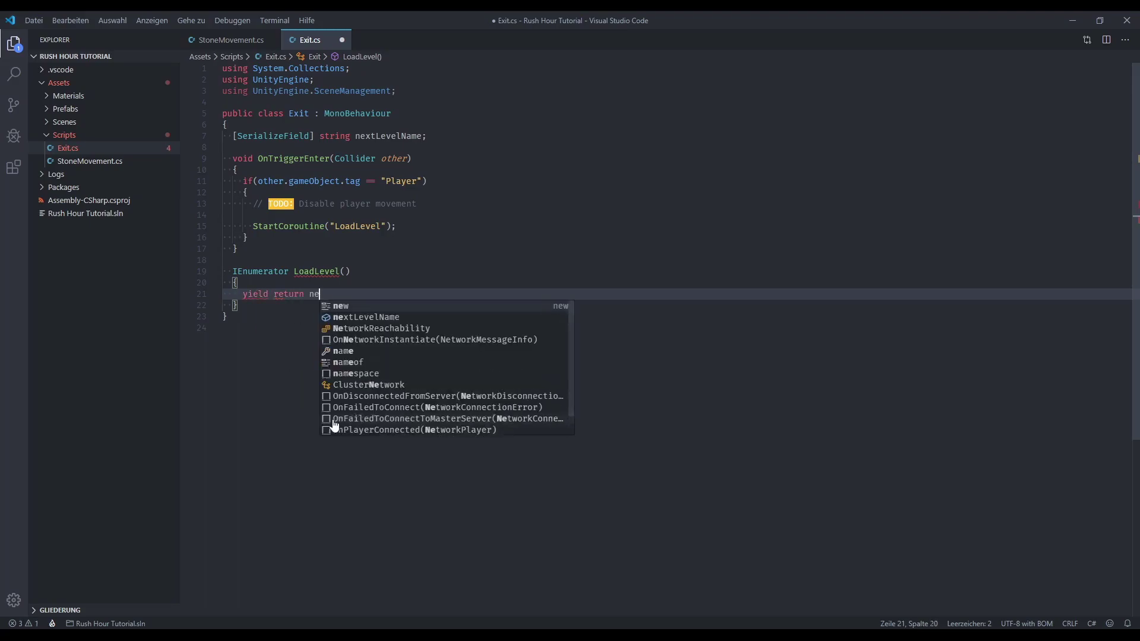
pyautogui.write('w Wait')
pyautogui.press('Down')
pyautogui.press('Down')
pyautogui.press('Tab')
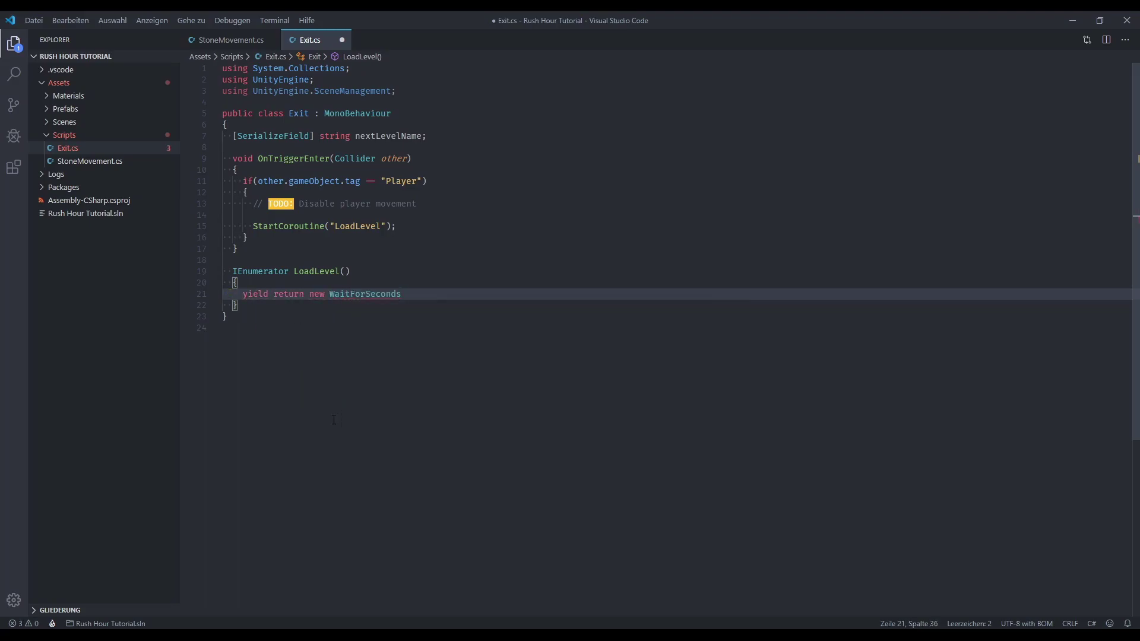
pyautogui.write('(2);')
# - Make LoadLevel call SceneManager.LoadScene(nextLevelName), then save Exit.cs
pyautogui.press('Return')
pyautogui.press('Return')
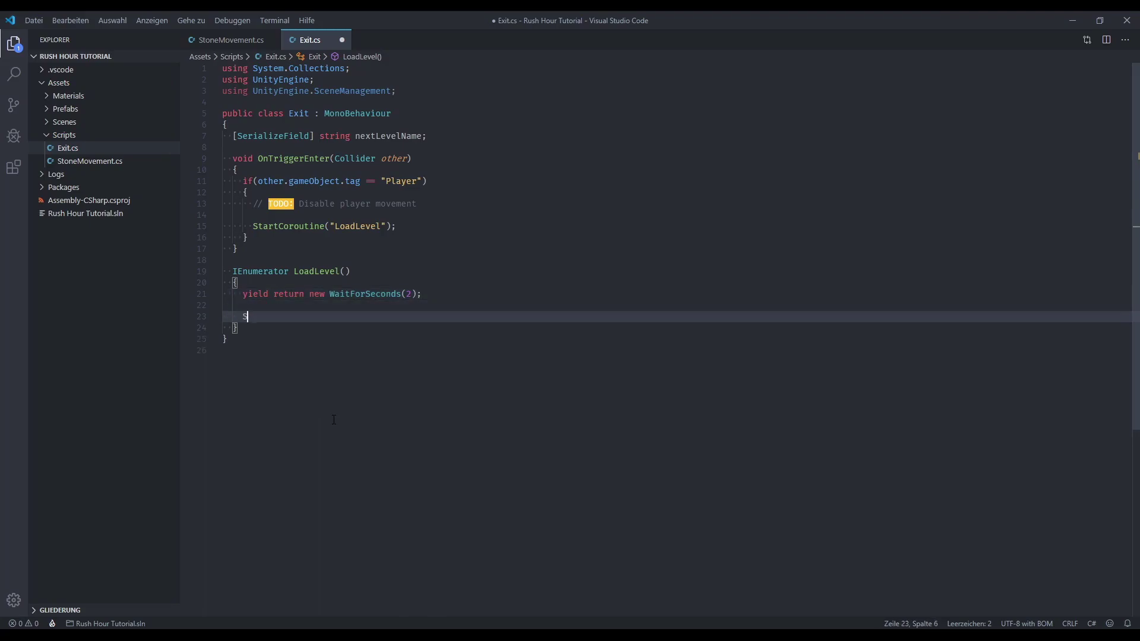
pyautogui.write('Scenema')
pyautogui.press('Tab')
pyautogui.write('.Load')
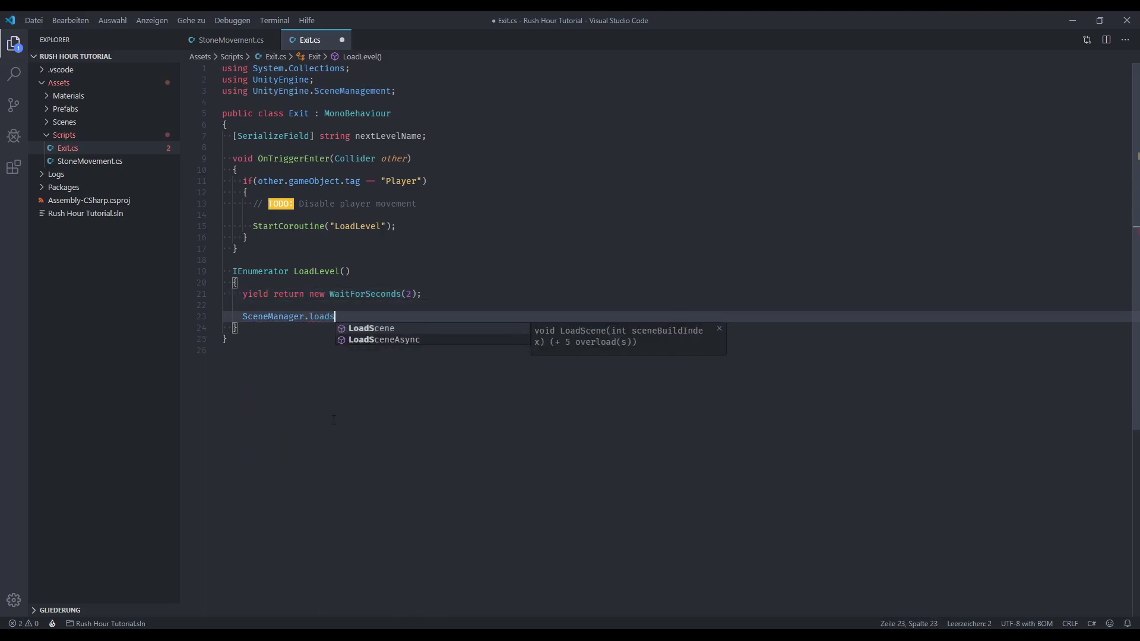
pyautogui.press('Tab')
pyautogui.write('(nex')
pyautogui.press('Tab')
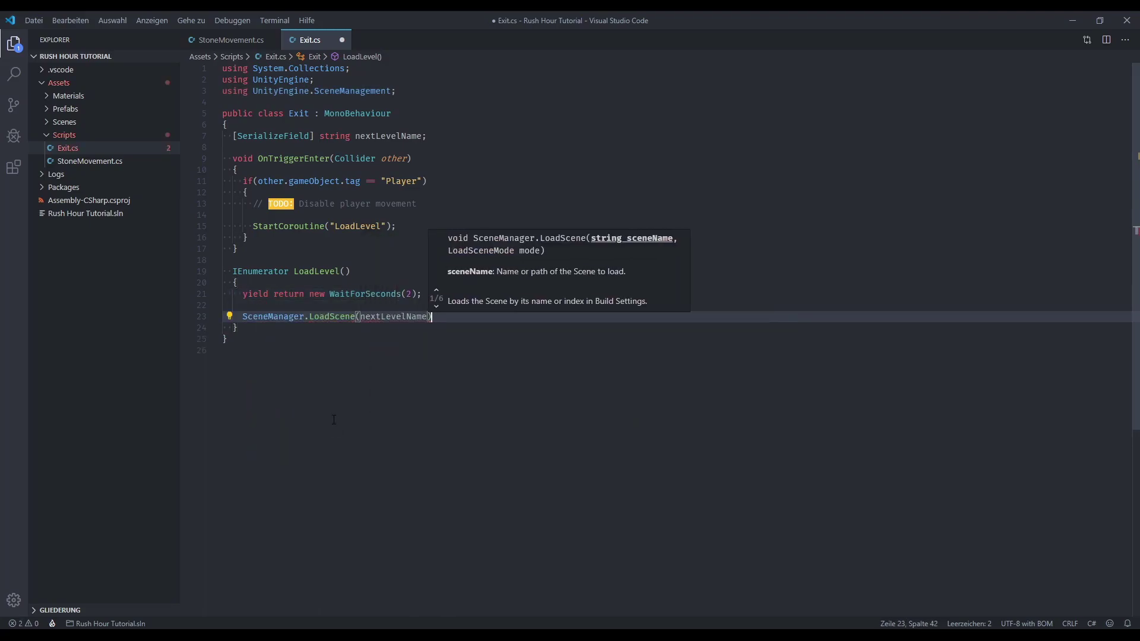
pyautogui.write(');')
pyautogui.hotkey('ctrl', 's')
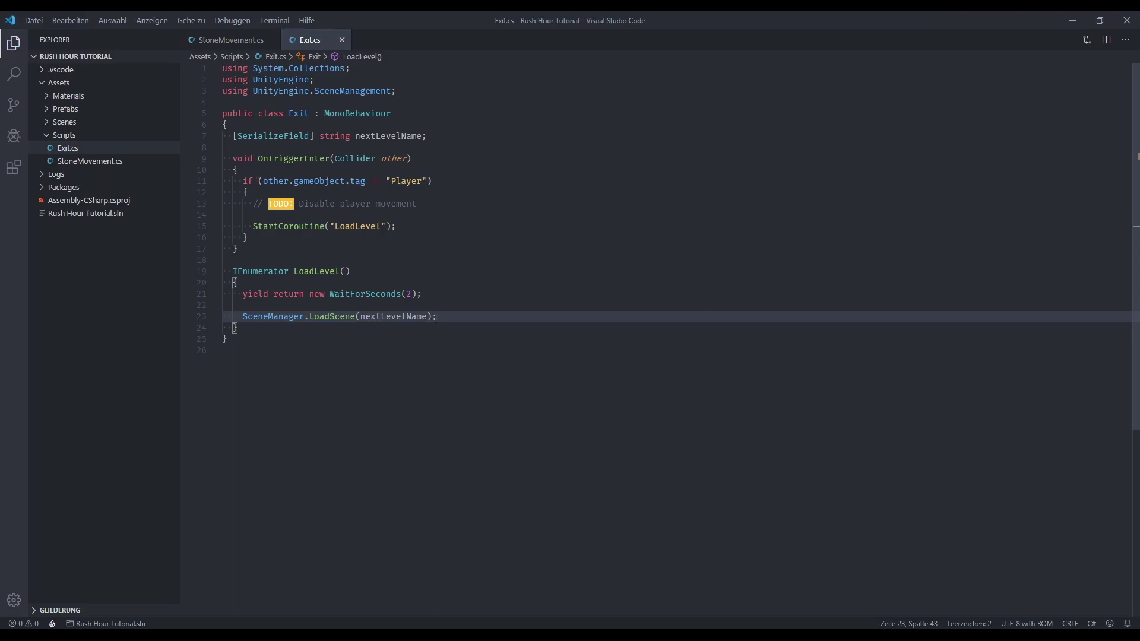
# - In StoneMovement.cs, declare bool inputEnabled = true below the smoothTime field
pyautogui.click(227, 40)
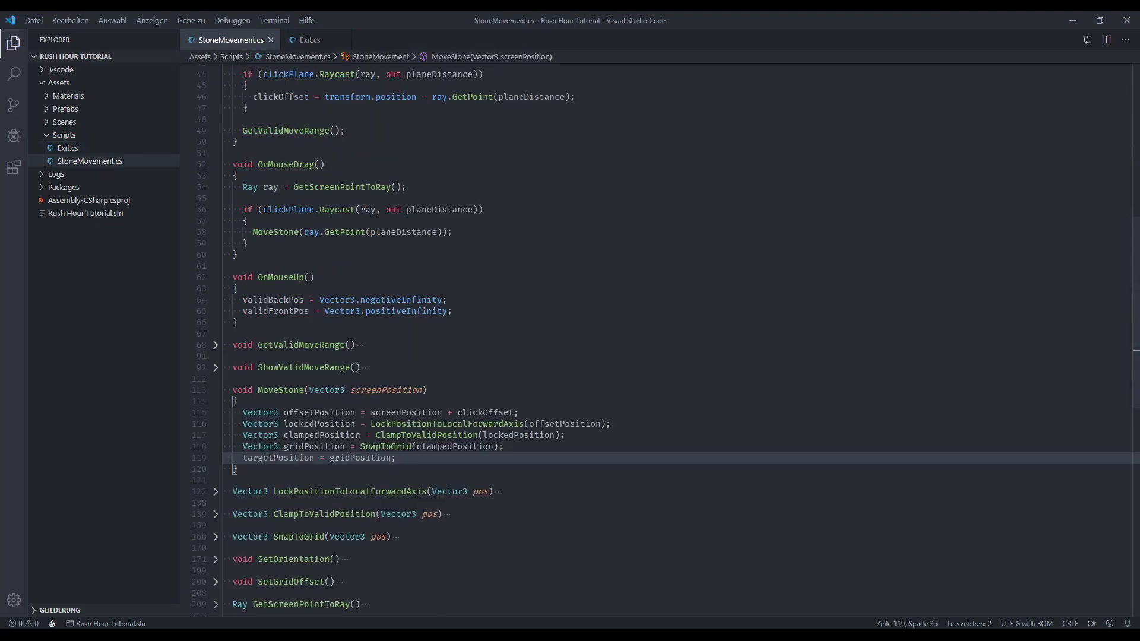
pyautogui.scroll(8, 500, 315)
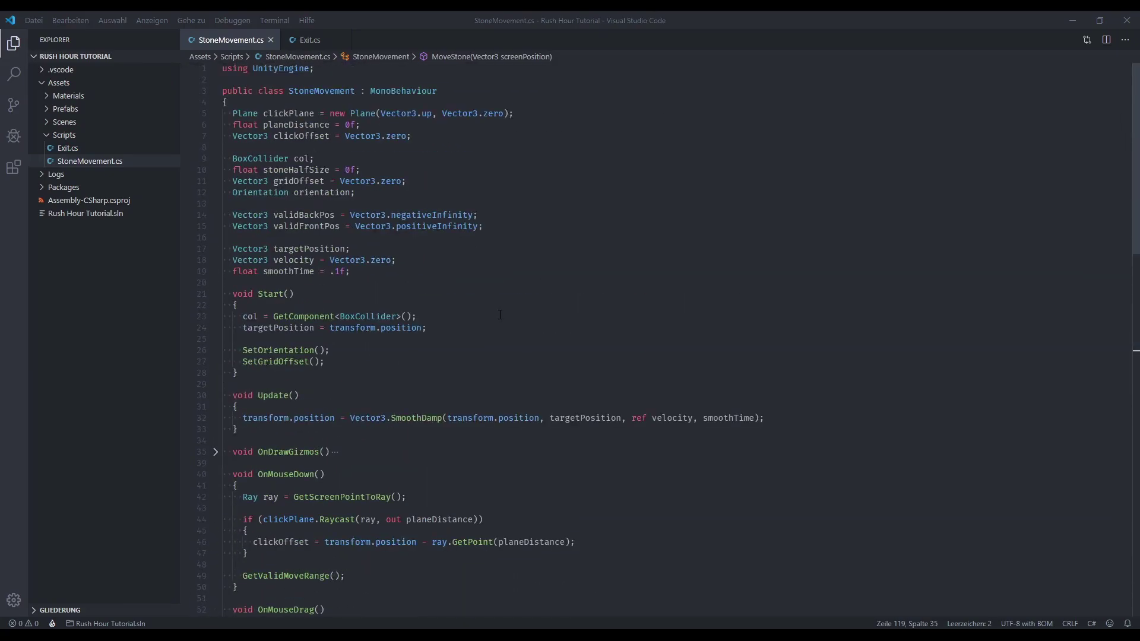
pyautogui.click(411, 271)
pyautogui.press('Return')
pyautogui.press('Return')
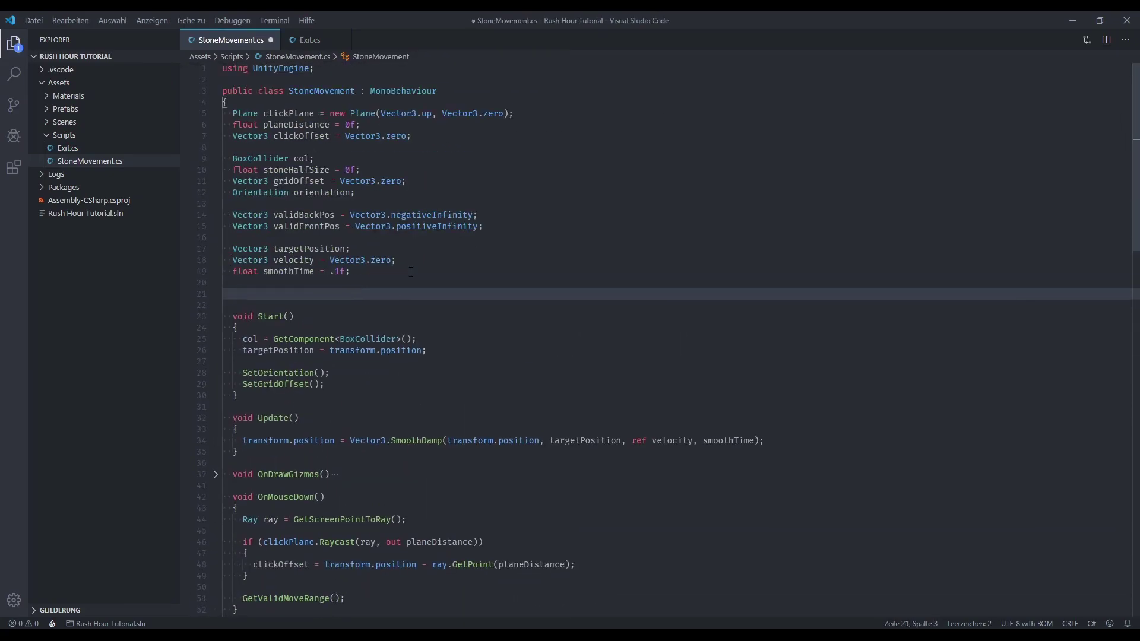
pyautogui.write('bool inputEnab')
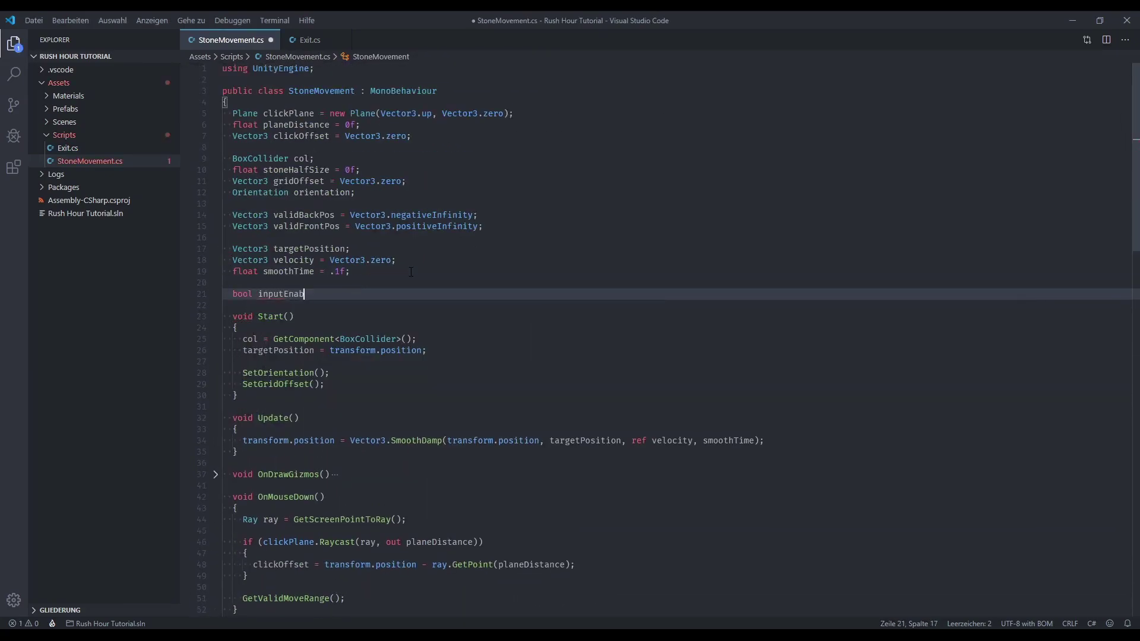
pyautogui.write('led = true;')
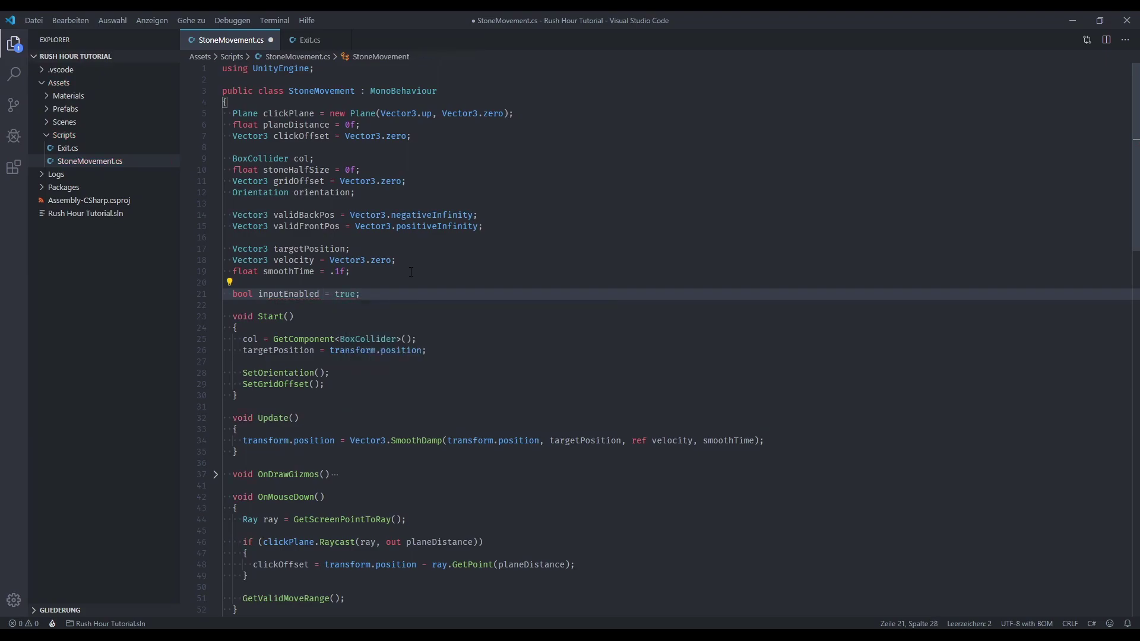
# - Add an 'if (!inputEnabled) return;' guard at the top of OnMouseDown and save
pyautogui.scroll(-5, 430, 314)
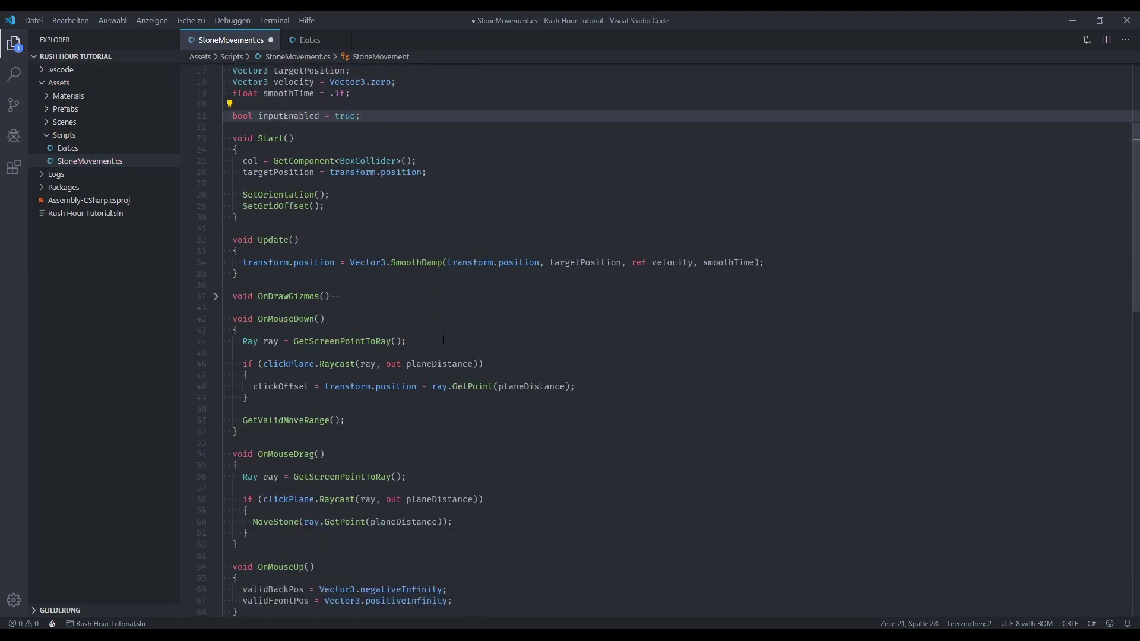
pyautogui.scroll(-2, 443, 340)
pyautogui.click(404, 273)
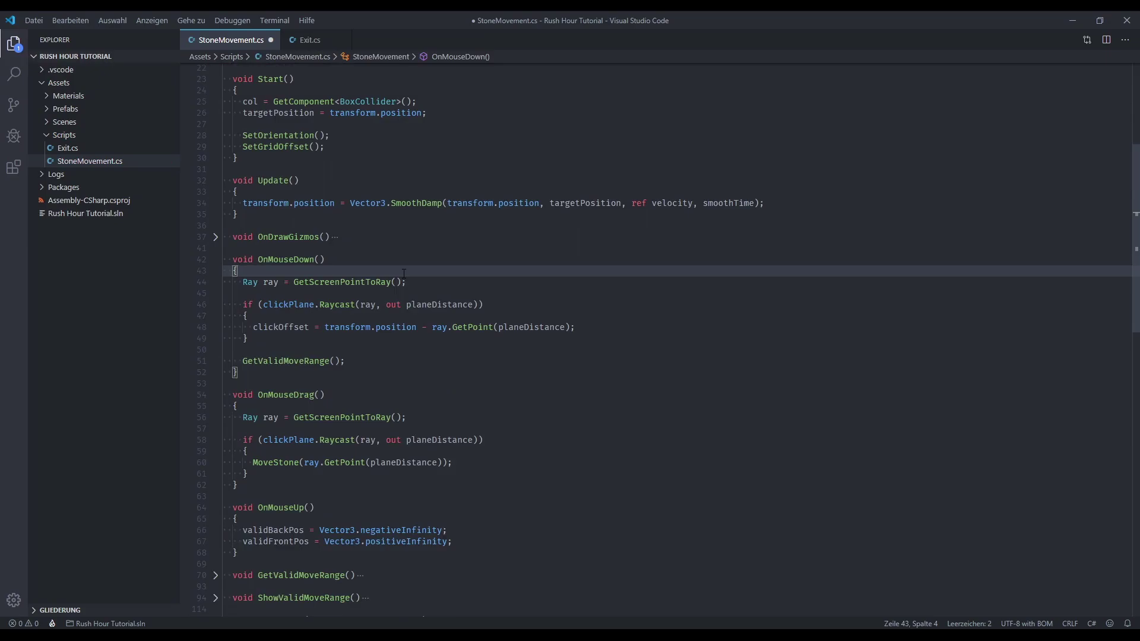
pyautogui.press('Return')
pyautogui.write('if(!i')
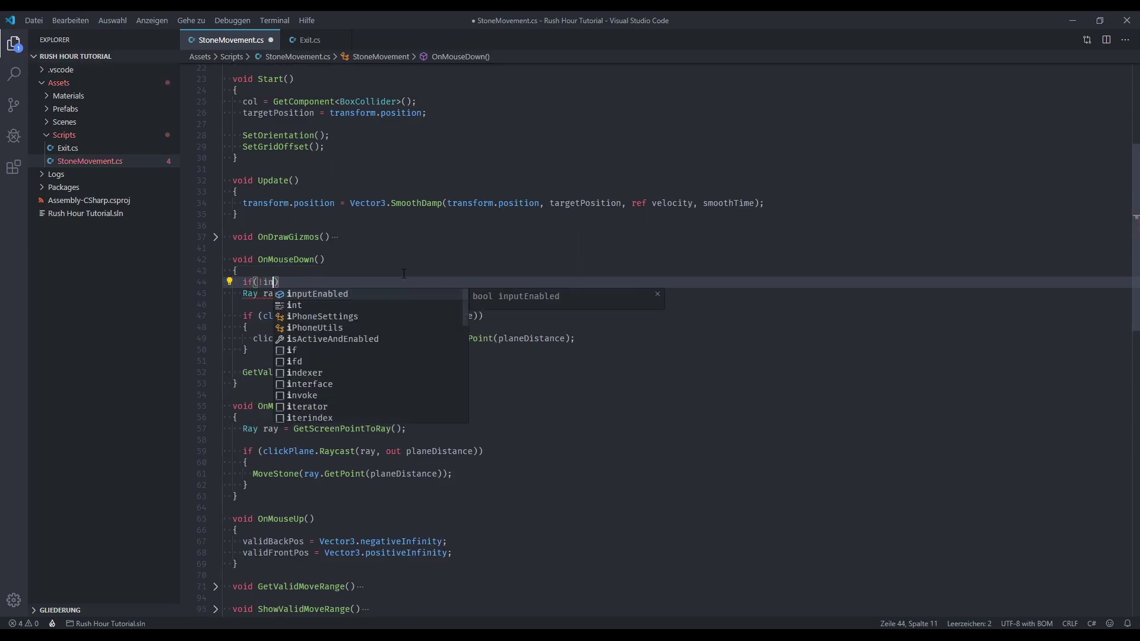
pyautogui.write('nputEn')
pyautogui.press('Tab')
pyautogui.press('End')
pyautogui.press('Return')
pyautogui.write('retur')
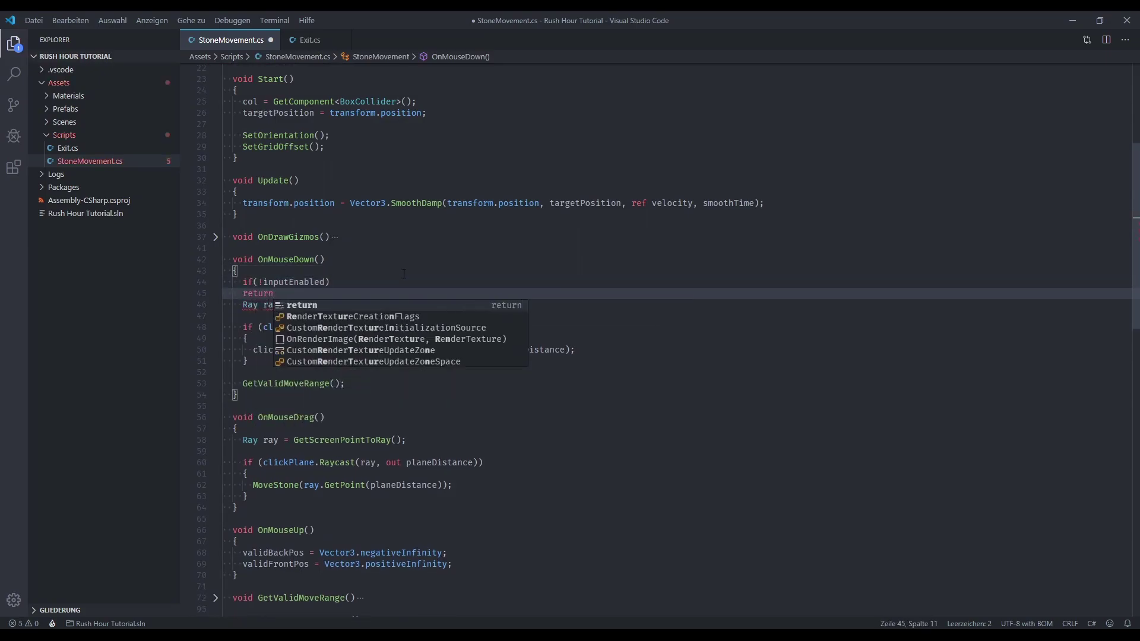
pyautogui.write('n;')
pyautogui.press('Return')
pyautogui.hotkey('ctrl', 's')
# - Copy the inputEnabled guard into the top of OnMouseDrag and save
pyautogui.press('Up')
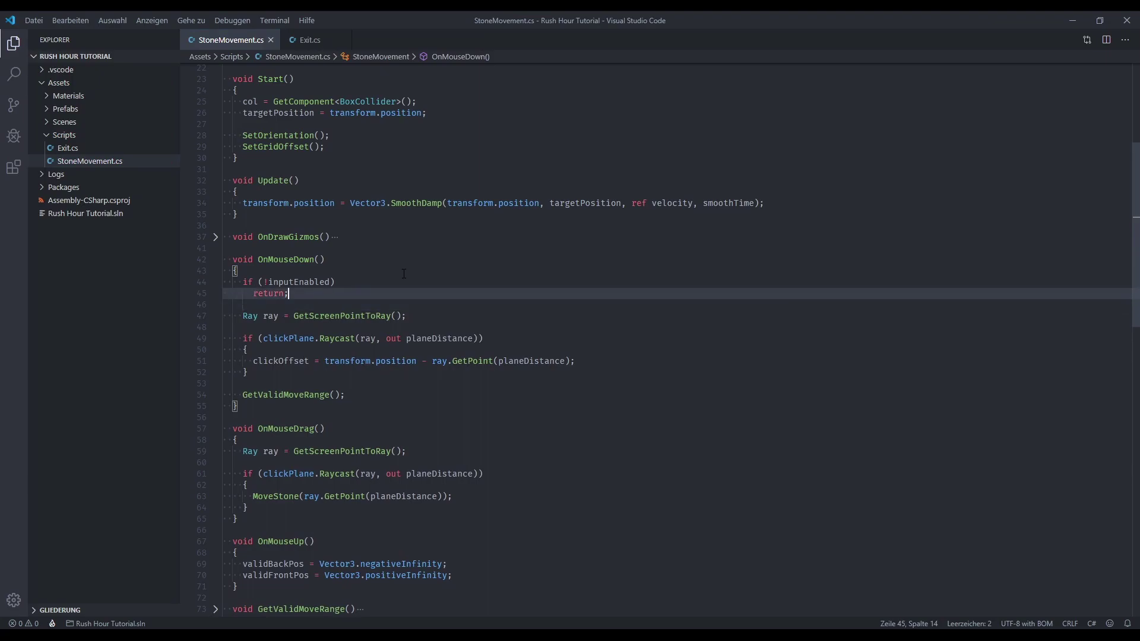
pyautogui.press('End')
pyautogui.hotkey('shift', 'Up')
pyautogui.hotkey('shift', 'Home')
pyautogui.hotkey('ctrl', 'c')
pyautogui.scroll(-4, 404, 273)
pyautogui.click(403, 274)
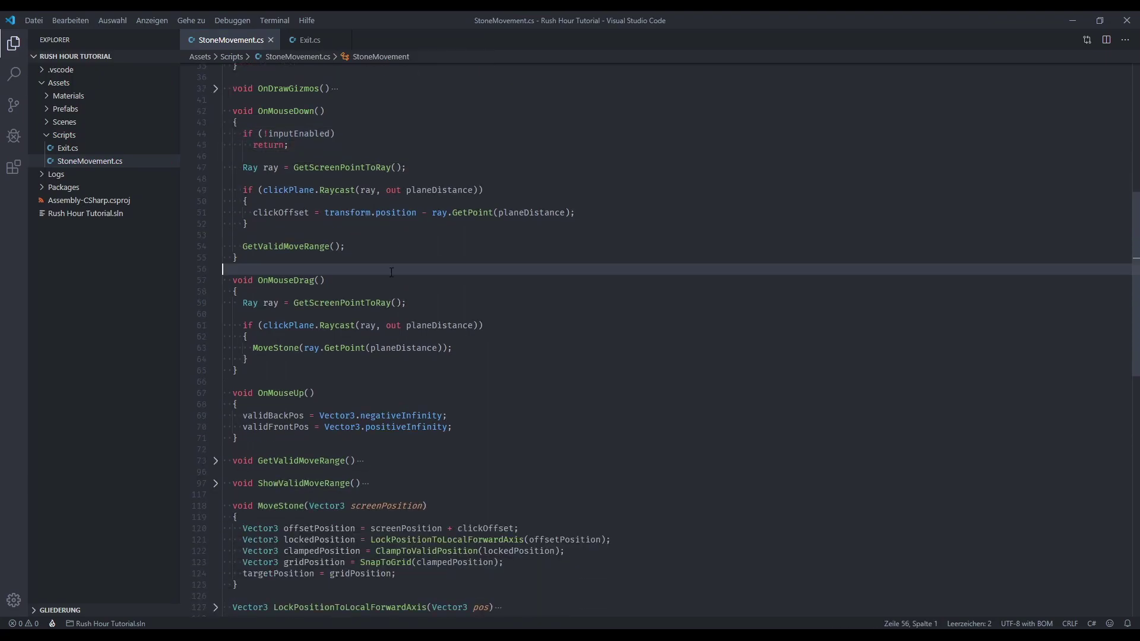
pyautogui.press('Down')
pyautogui.press('Down')
pyautogui.press('End')
pyautogui.press('Return')
pyautogui.hotkey('ctrl', 'v')
pyautogui.press('Return')
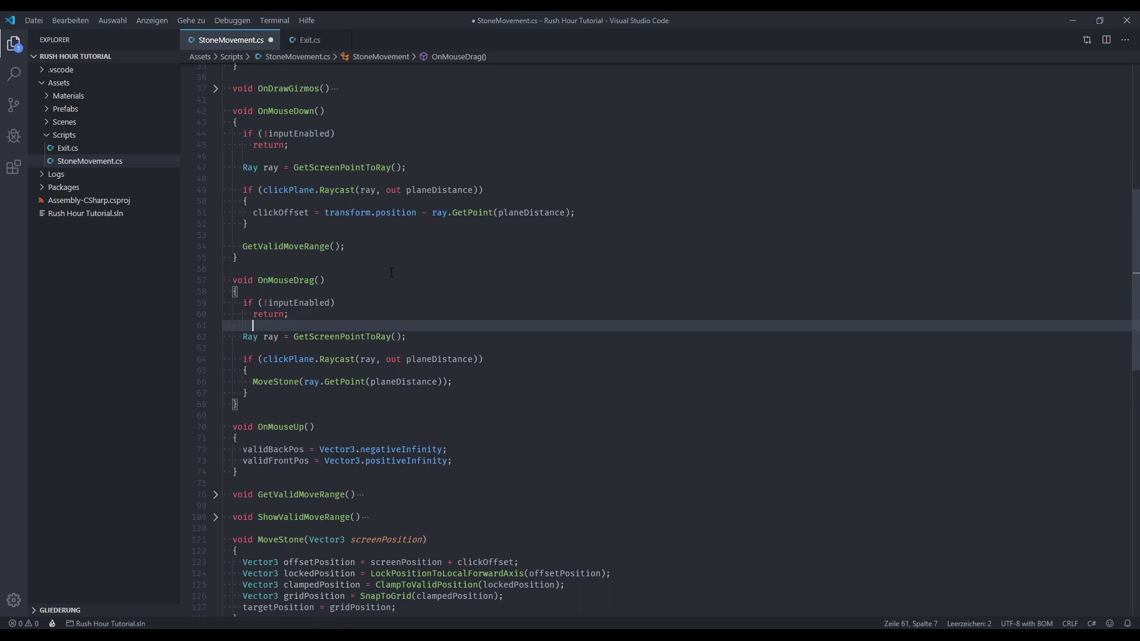
pyautogui.hotkey('ctrl', 's')
# - Paste the inputEnabled guard into the top of OnMouseUp and fold MoveStone
pyautogui.scroll(-2, 391, 272)
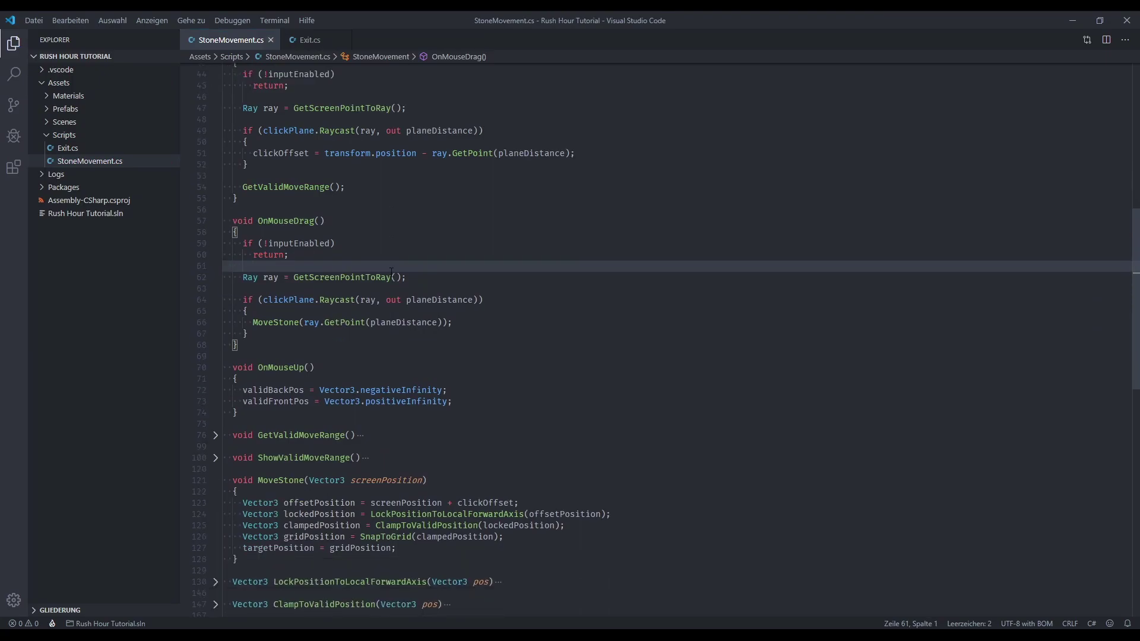
pyautogui.scroll(-2, 383, 281)
pyautogui.click(381, 290)
pyautogui.press('Return')
pyautogui.hotkey('ctrl', 'v')
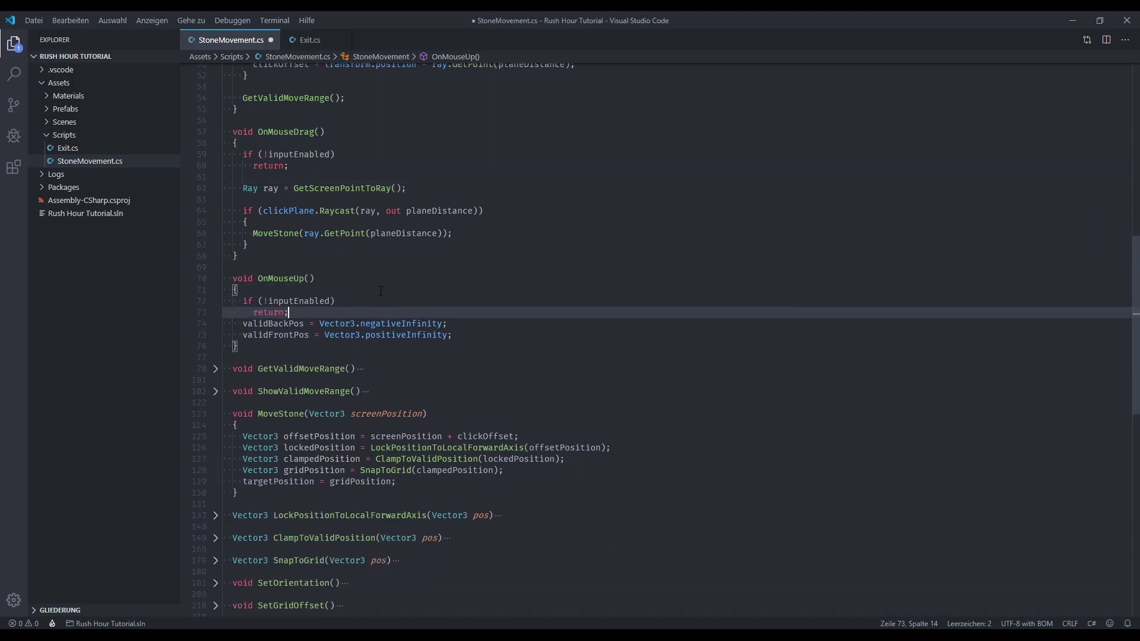
pyautogui.press('Return')
pyautogui.scroll(-3, 380, 290)
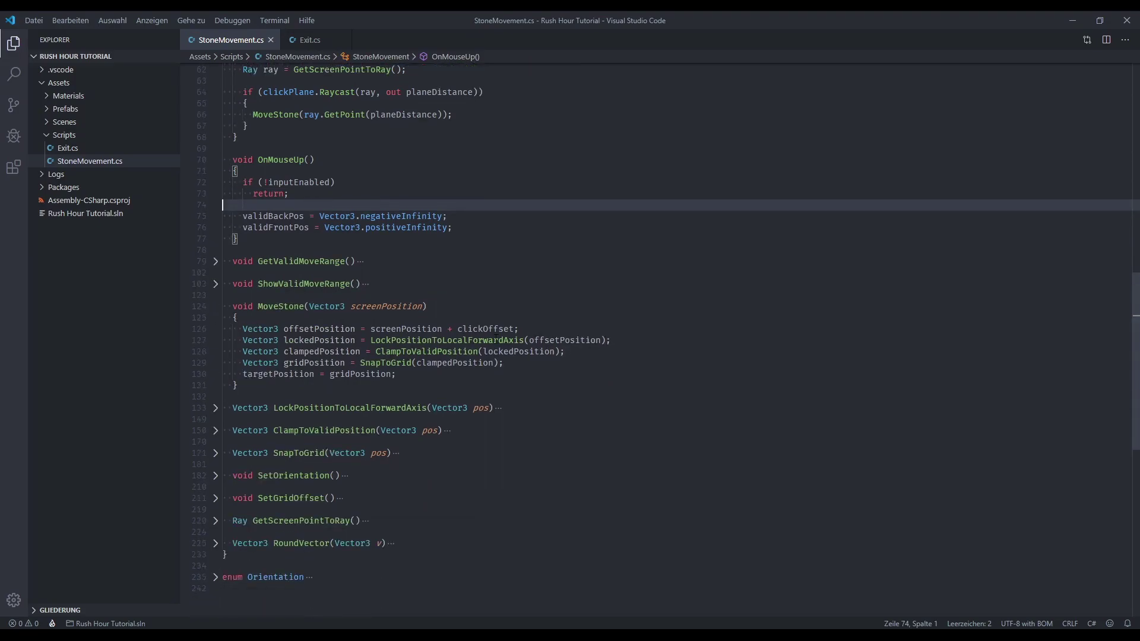
pyautogui.click(215, 307)
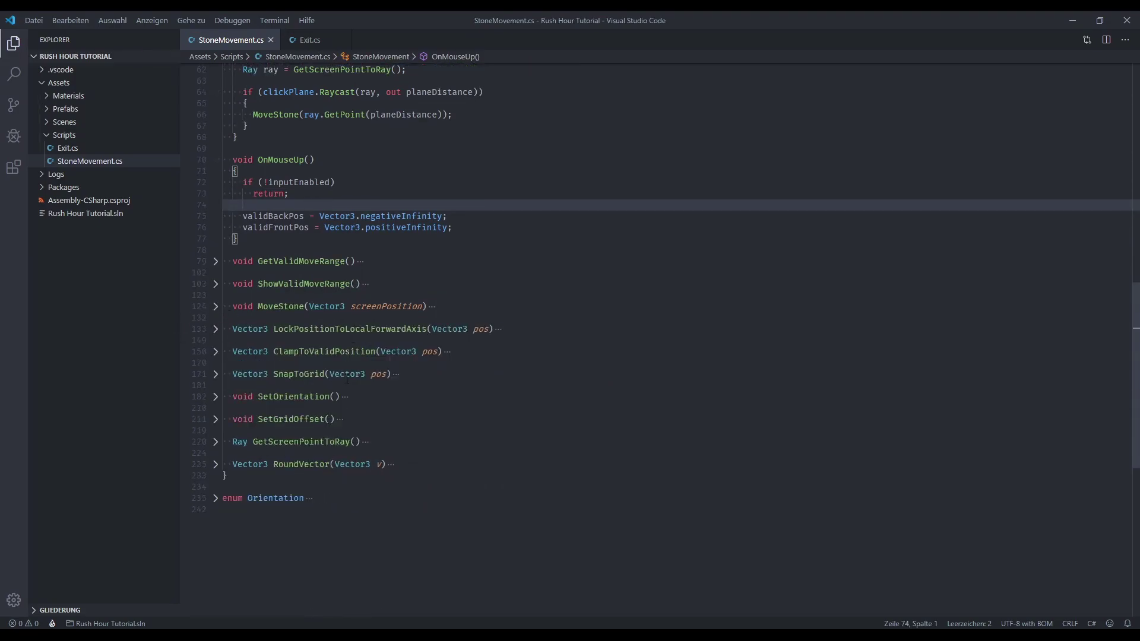
# - Below RoundVector, add public void DisablePlayerInput() that sets inputEnabled = false
pyautogui.click(216, 464)
pyautogui.click(248, 542)
pyautogui.press('Return')
pyautogui.press('Return')
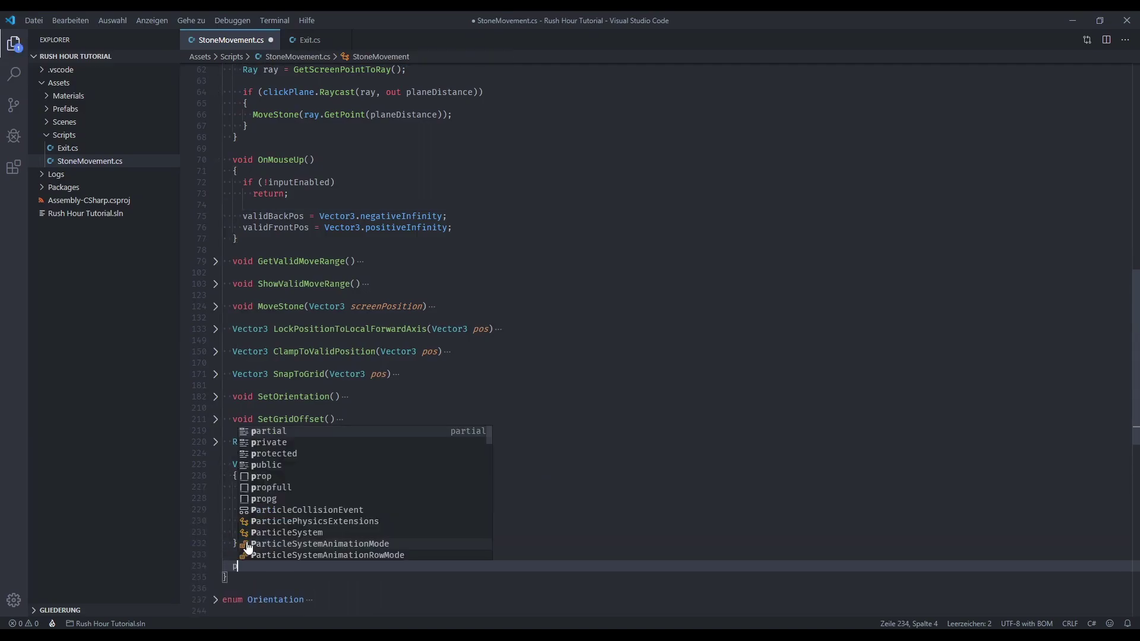
pyautogui.write('public void ')
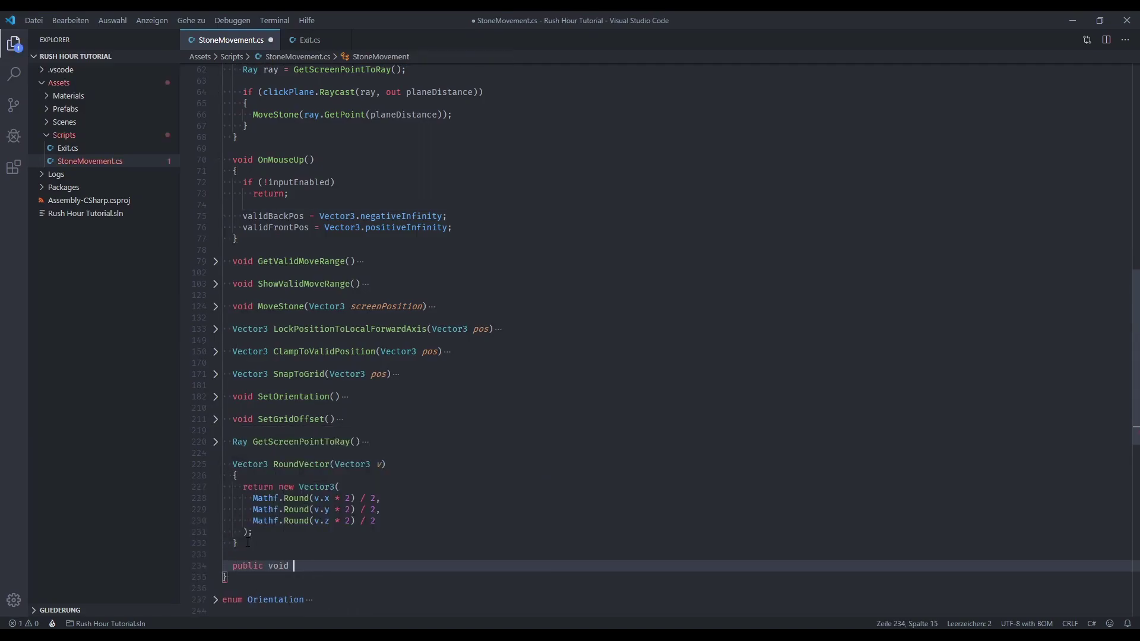
pyautogui.write(' DisableP')
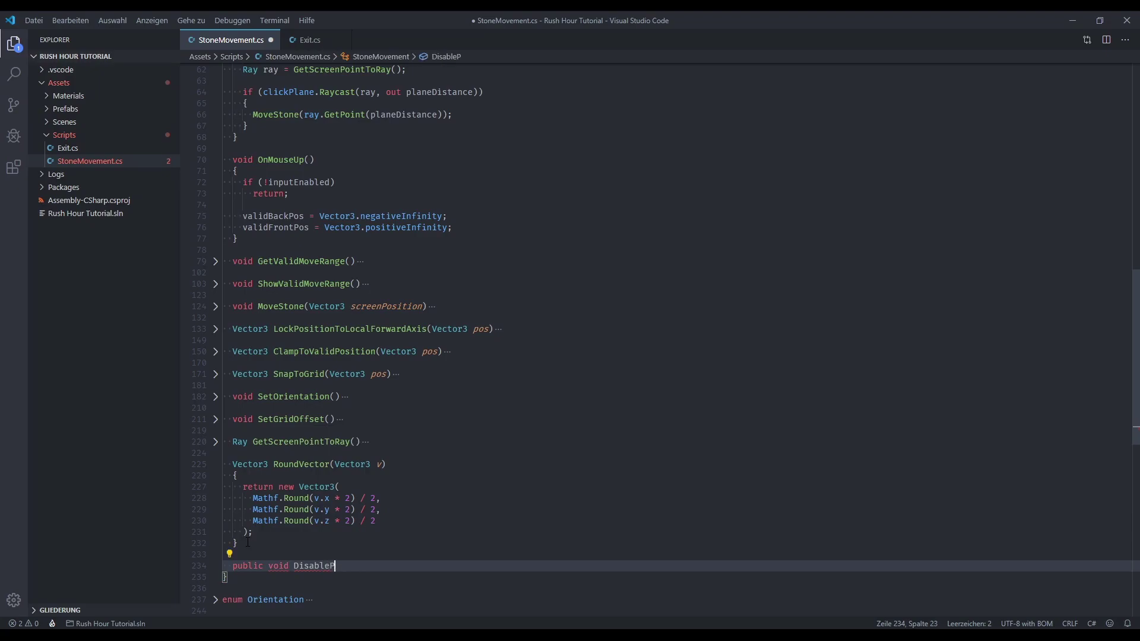
pyautogui.write('layerInput')
pyautogui.write('()')
pyautogui.press('Return')
pyautogui.write('{')
pyautogui.press('Return')
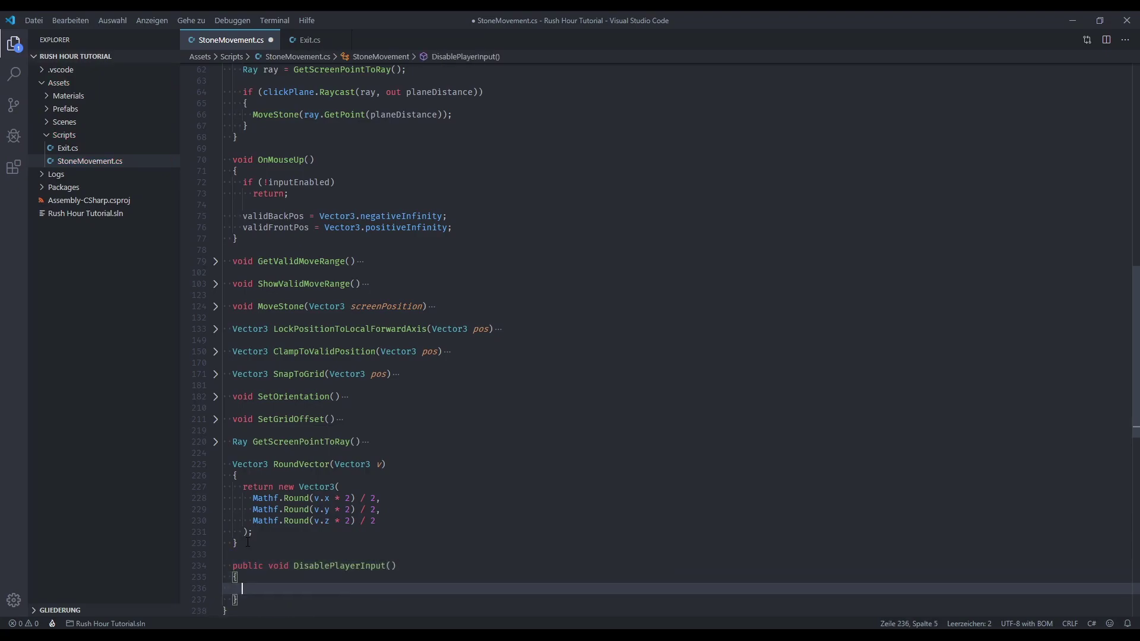
pyautogui.write('input')
pyautogui.press('Tab')
pyautogui.write('= f')
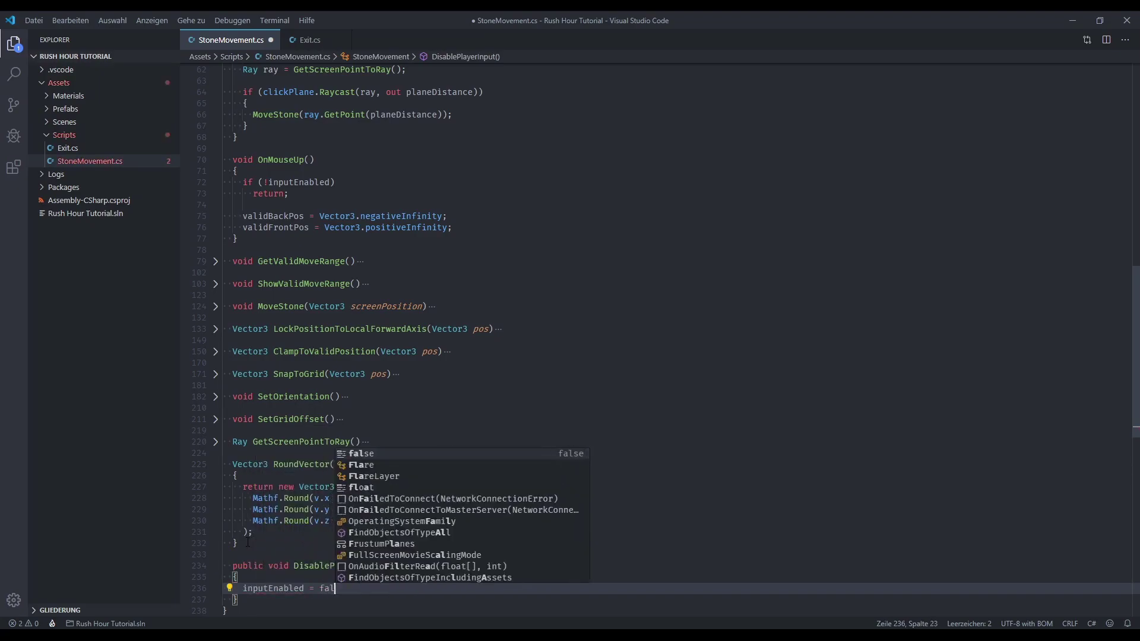
pyautogui.write('alse;')
# - Fold all StoneMovement method bodies, save the script, and return to Exit.cs
pyautogui.click(215, 464)
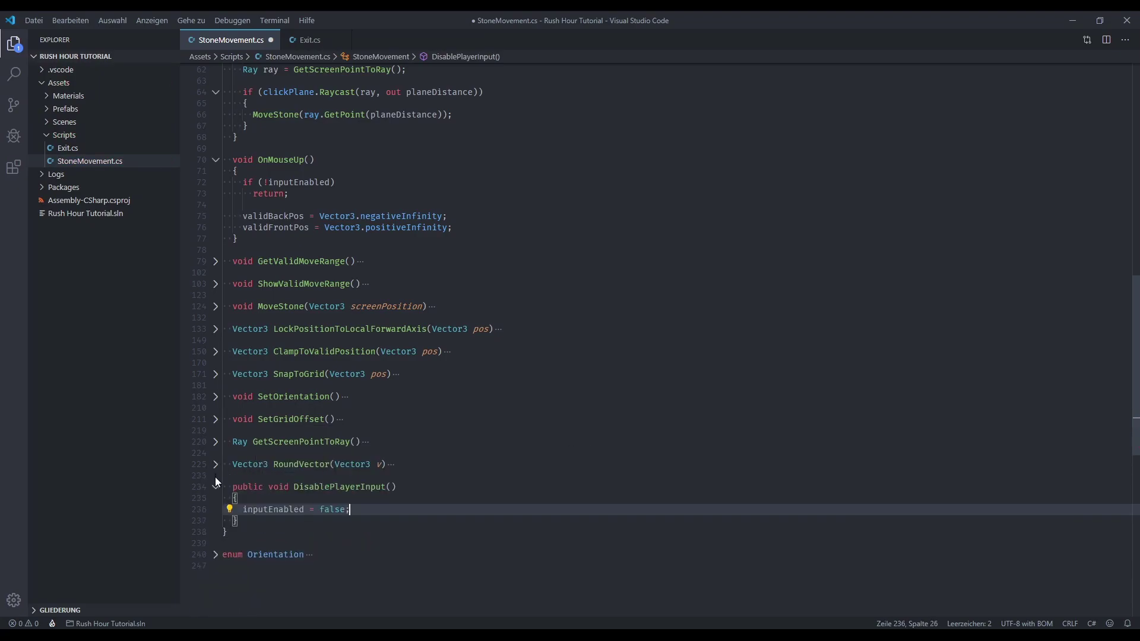
pyautogui.click(215, 487)
pyautogui.scroll(7, 231, 472)
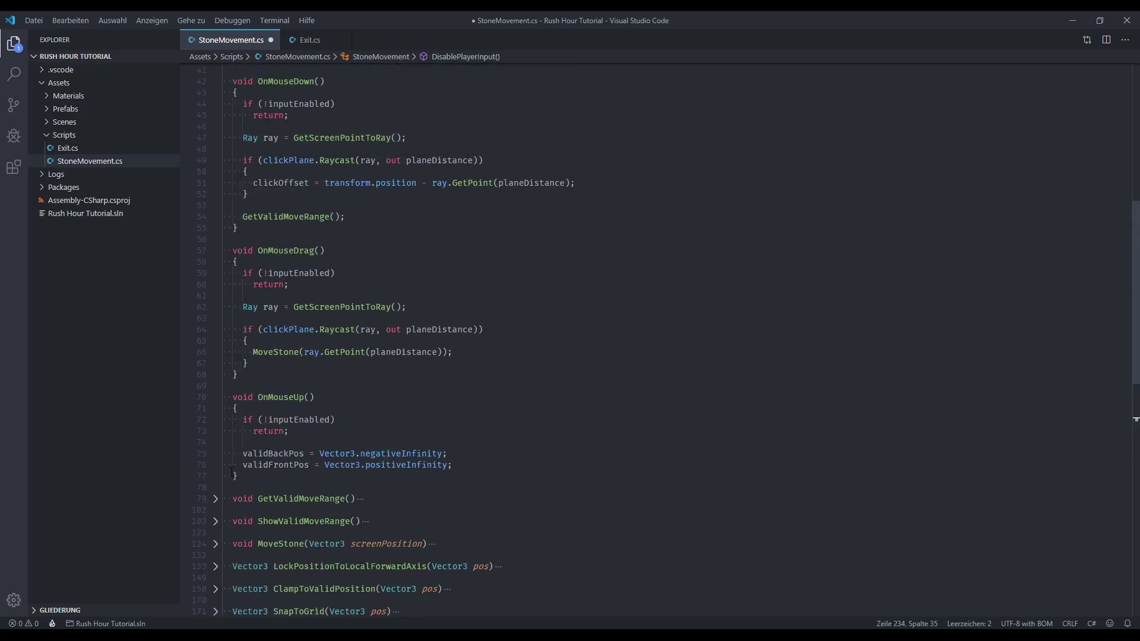
pyautogui.click(215, 397)
pyautogui.click(216, 251)
pyautogui.scroll(5, 216, 238)
pyautogui.click(216, 230)
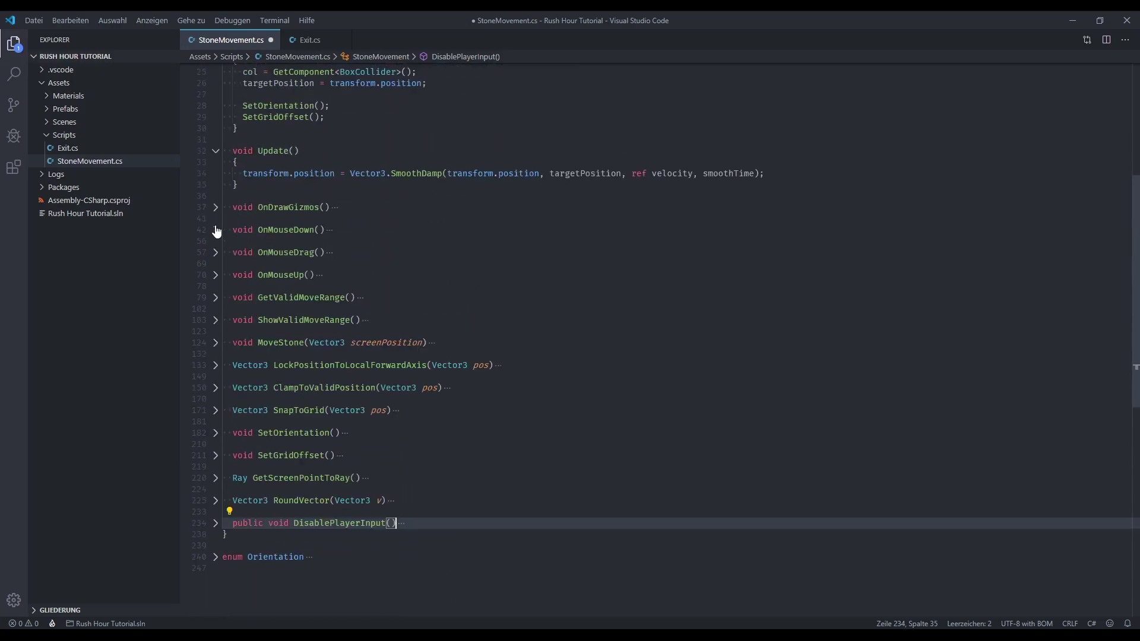
pyautogui.scroll(5, 220, 240)
pyautogui.click(215, 326)
pyautogui.click(215, 226)
pyautogui.scroll(3, 237, 261)
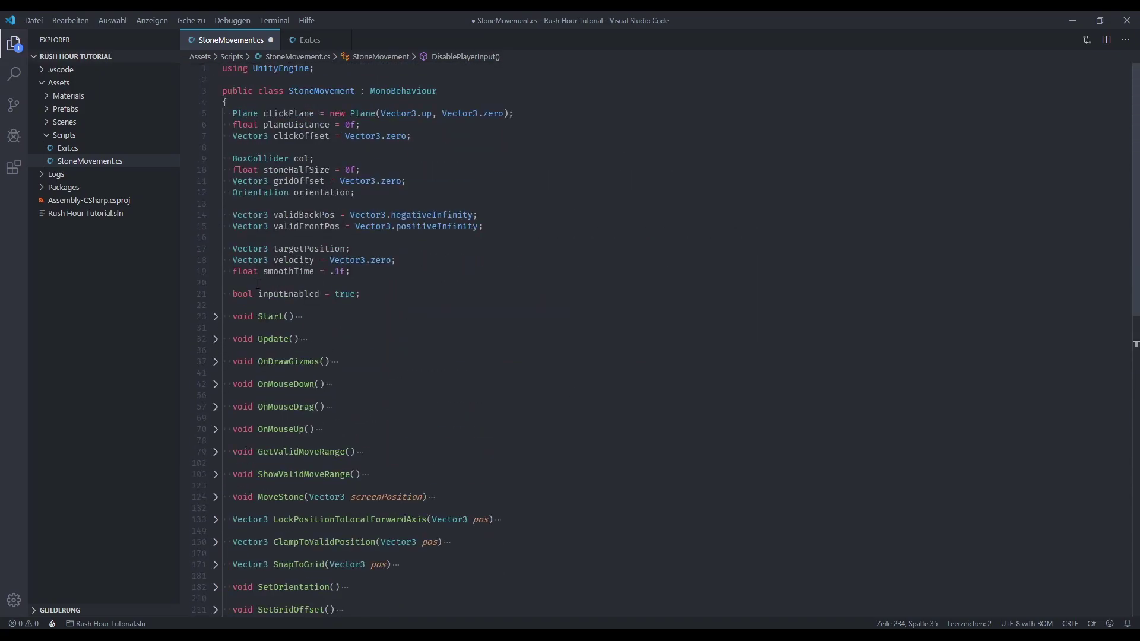
pyautogui.hotkey('ctrl', 's')
pyautogui.click(310, 40)
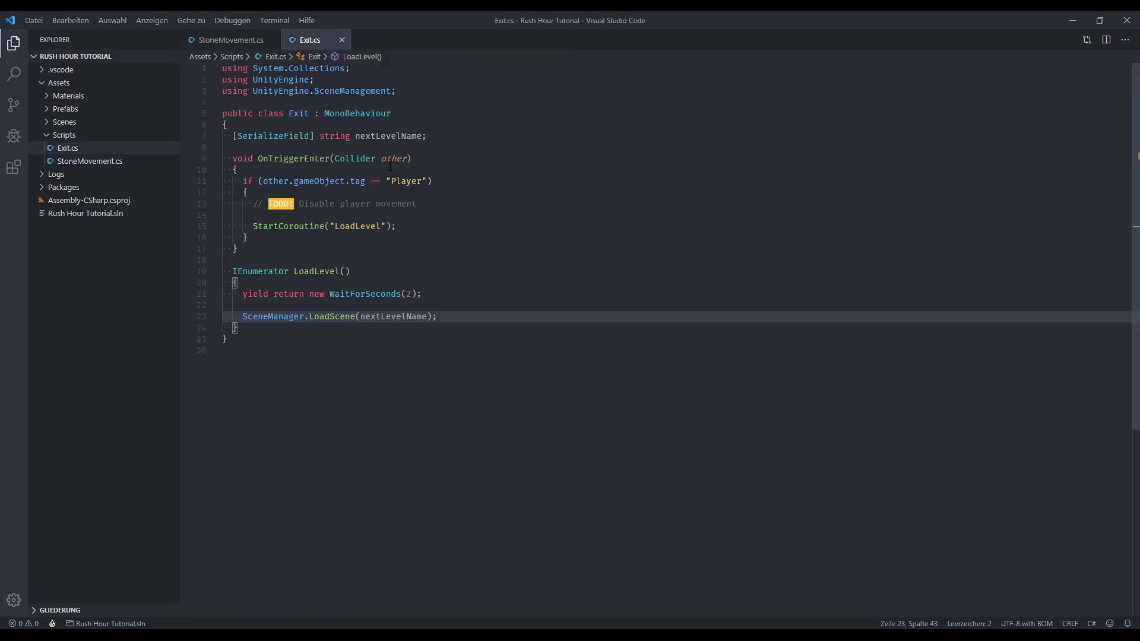
# - Replace the TODO comment with 'StoneMovement playerMovement = other.GetComponent<StoneMovement>();'
pyautogui.click(449, 203)
pyautogui.hotkey('shift', 'Home')
pyautogui.press('BackSpace')
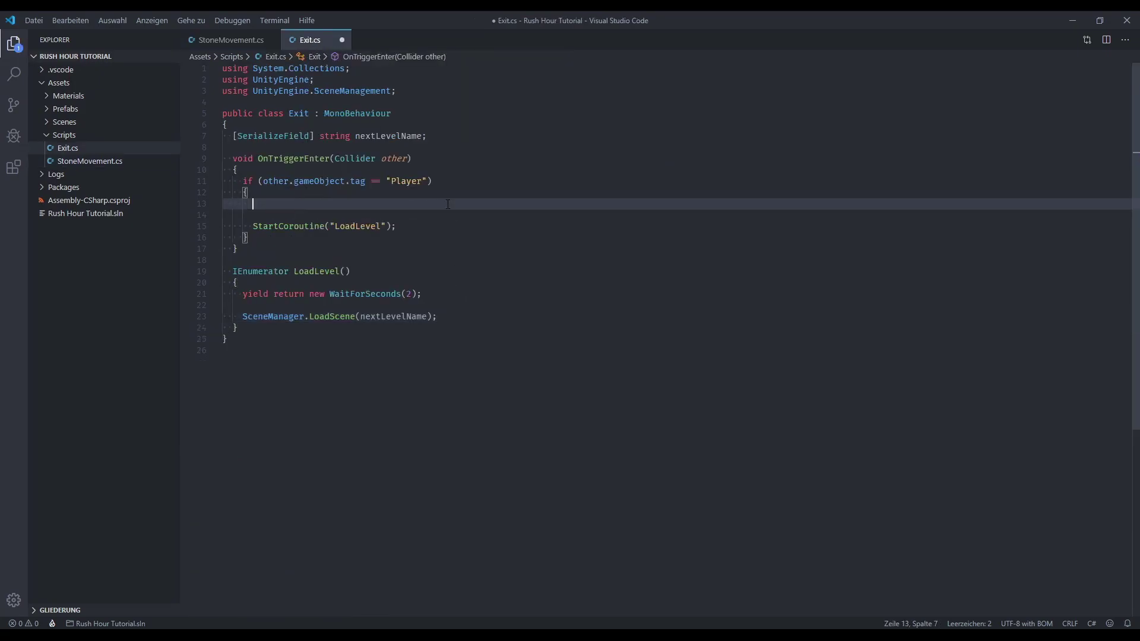
pyautogui.write('Stone')
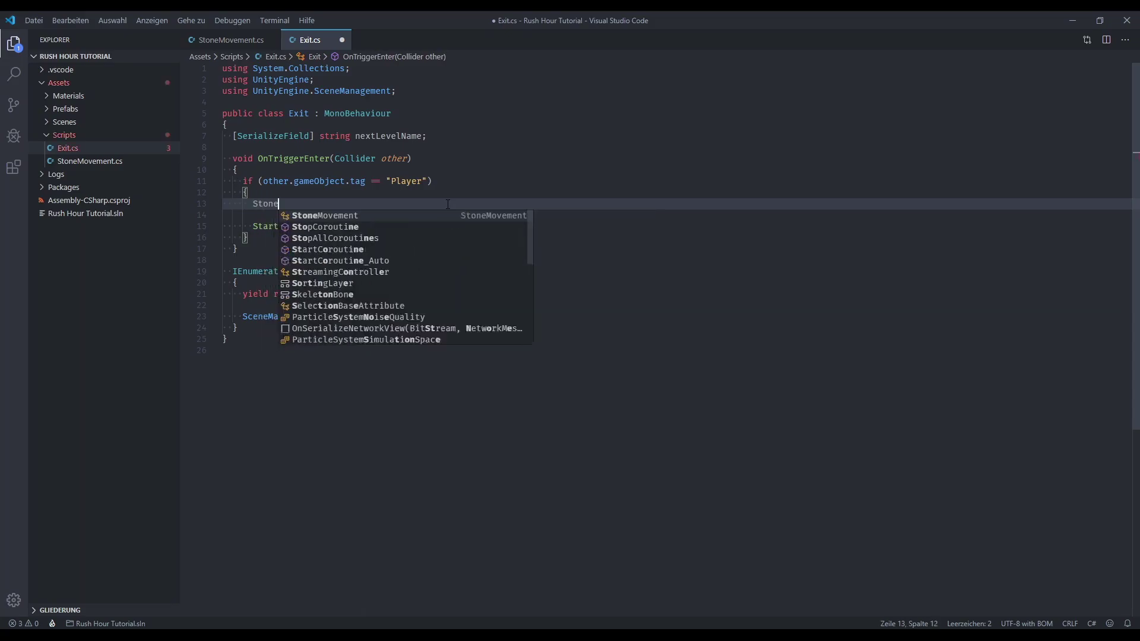
pyautogui.write('m')
pyautogui.press('Tab')
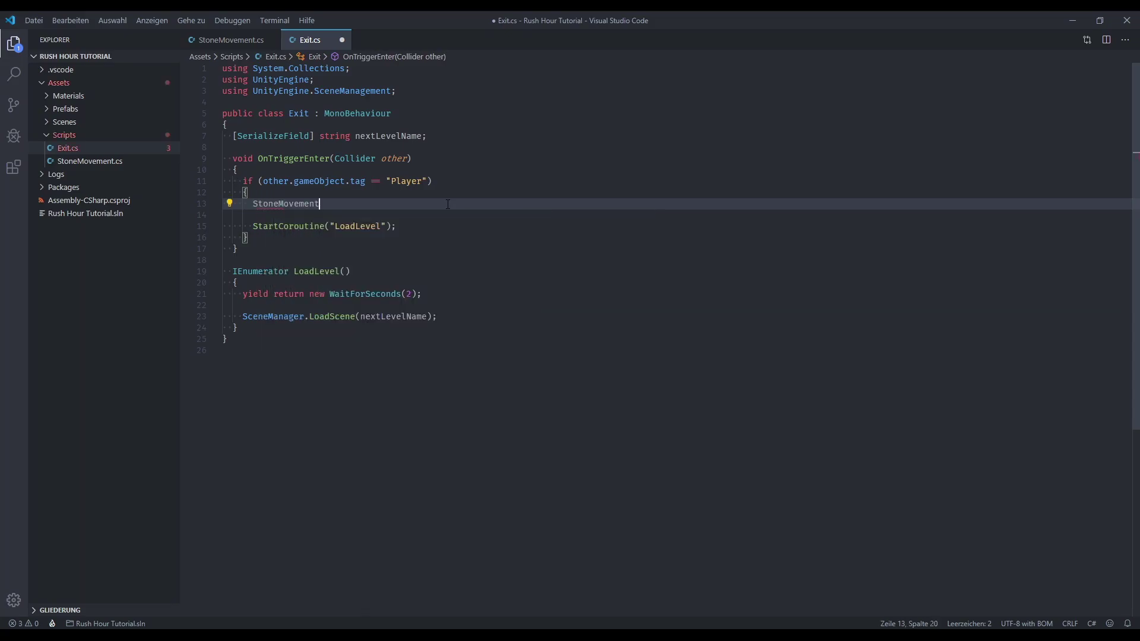
pyautogui.write(' playerMovement = ')
pyautogui.write('other.ge')
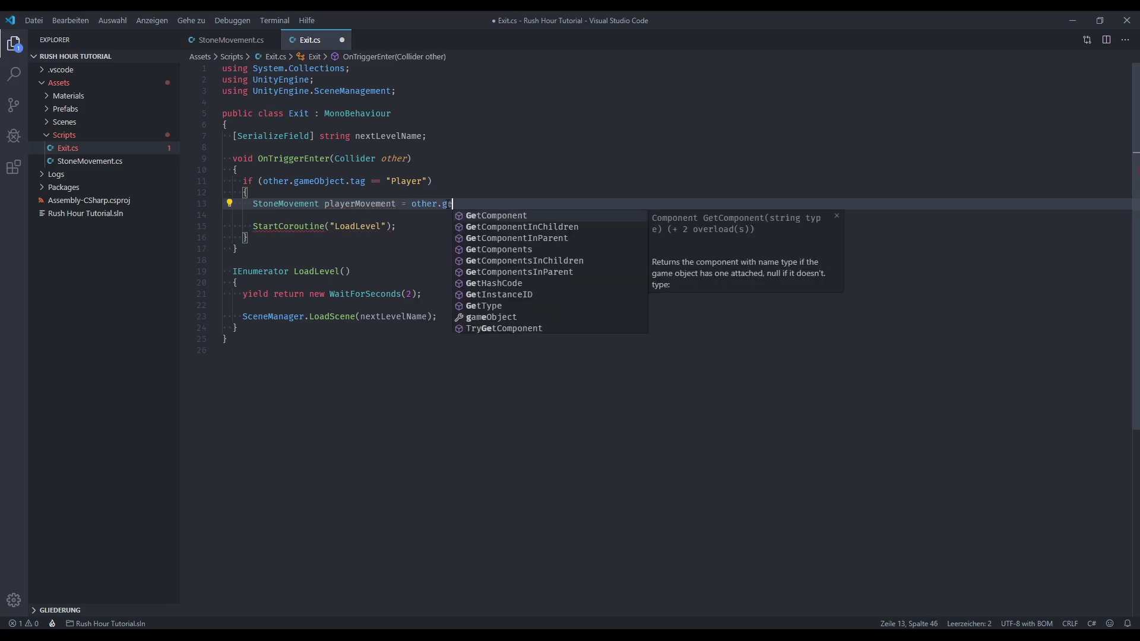
pyautogui.write('t')
pyautogui.press('Return')
pyautogui.write('<Stonem')
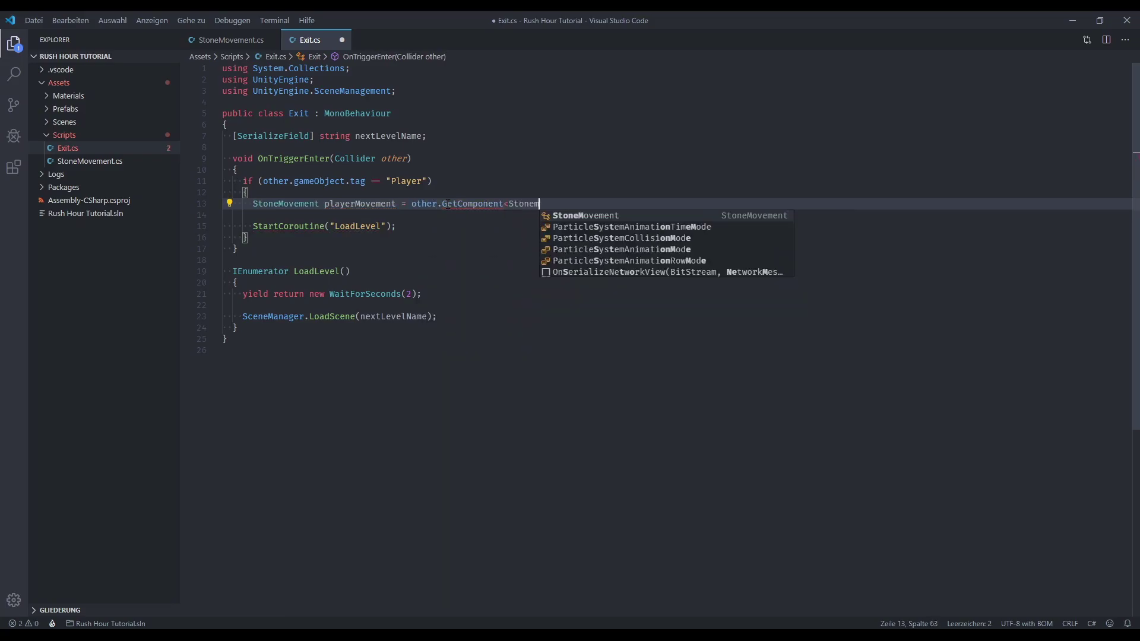
pyautogui.press('Return')
pyautogui.write('>();')
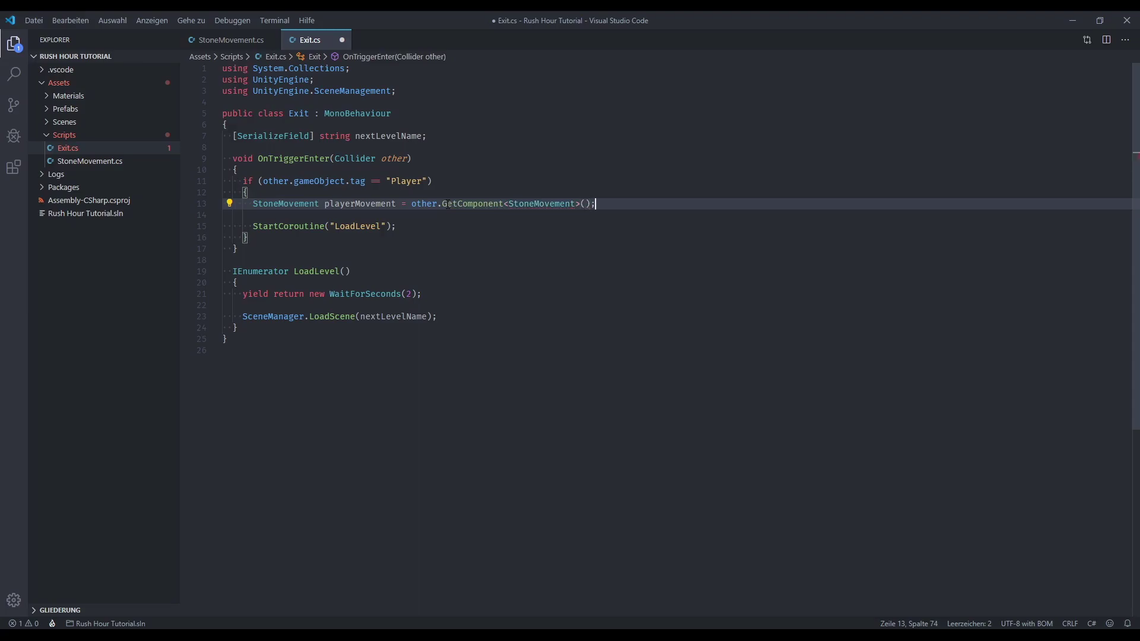
pyautogui.press('Return')
# - Add an 'if (playerMovement != null)' block calling 'playerMovement.DisablePlayerInput();' and save Exit.cs
pyautogui.press('Return')
pyautogui.write('i')
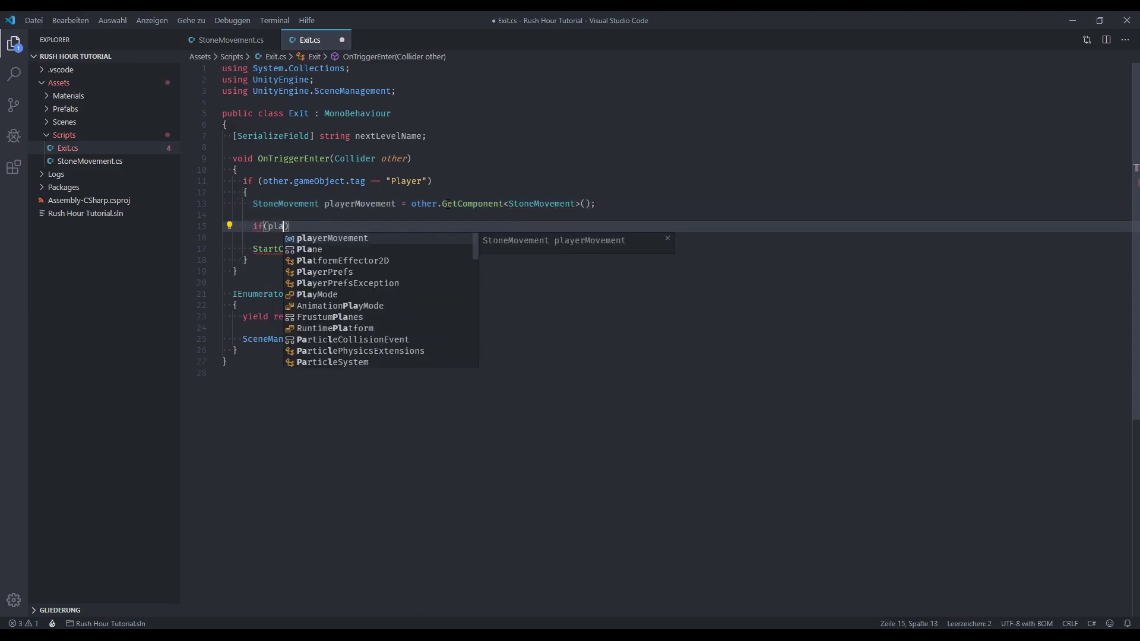
pyautogui.write('f(play')
pyautogui.press('Return')
pyautogui.write('!= nul')
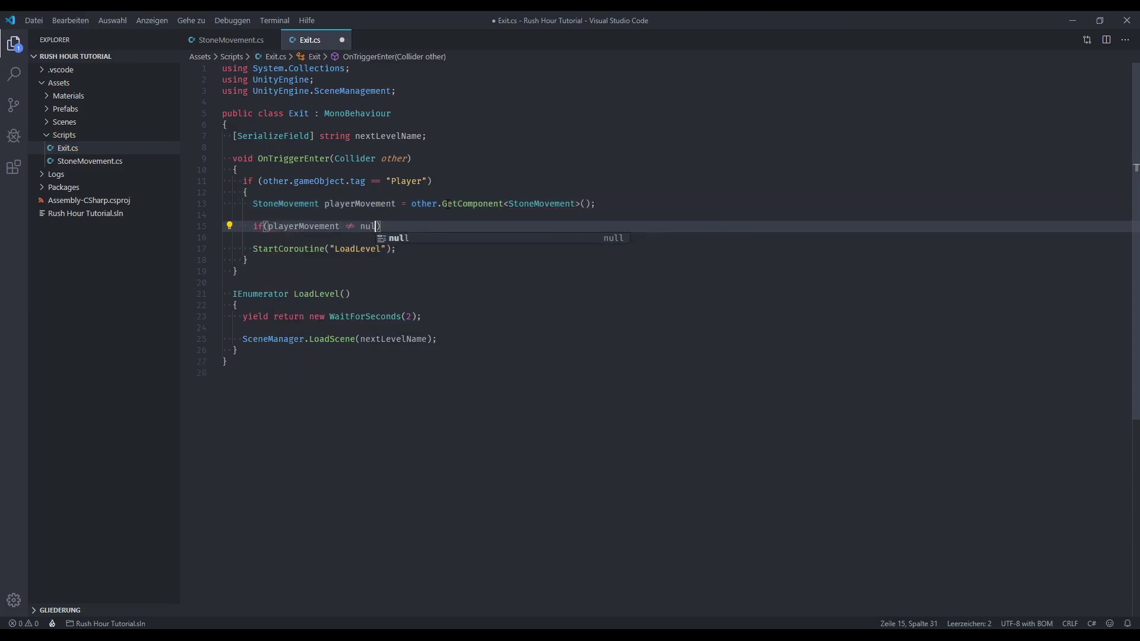
pyautogui.write('l)')
pyautogui.press('Return')
pyautogui.write('{')
pyautogui.press('Return')
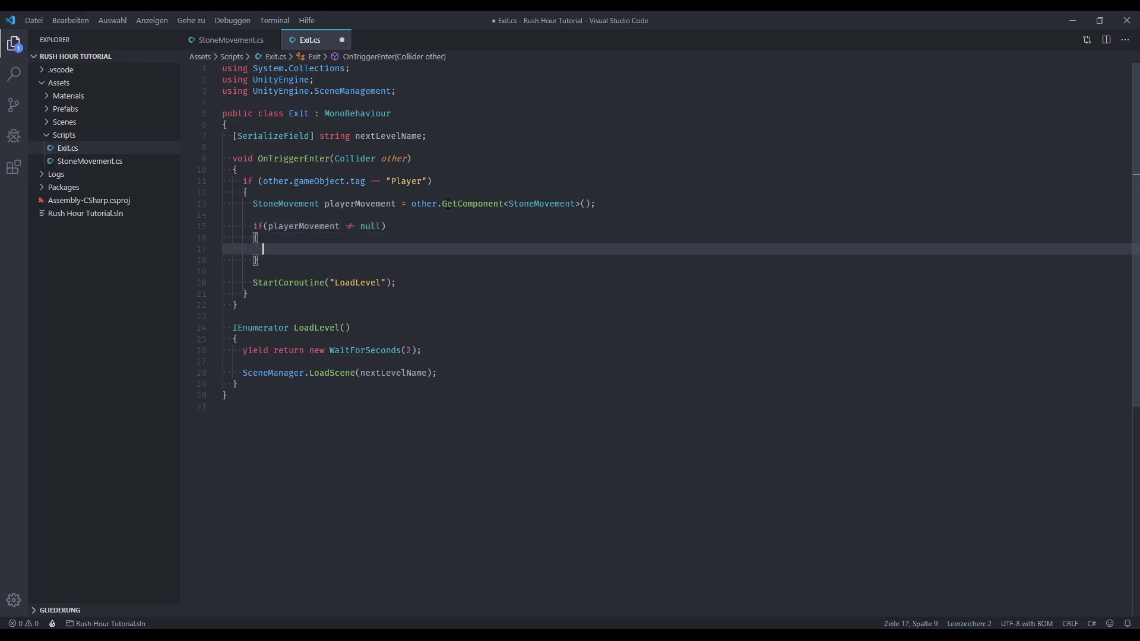
pyautogui.write('pla')
pyautogui.press('Return')
pyautogui.write('.dis')
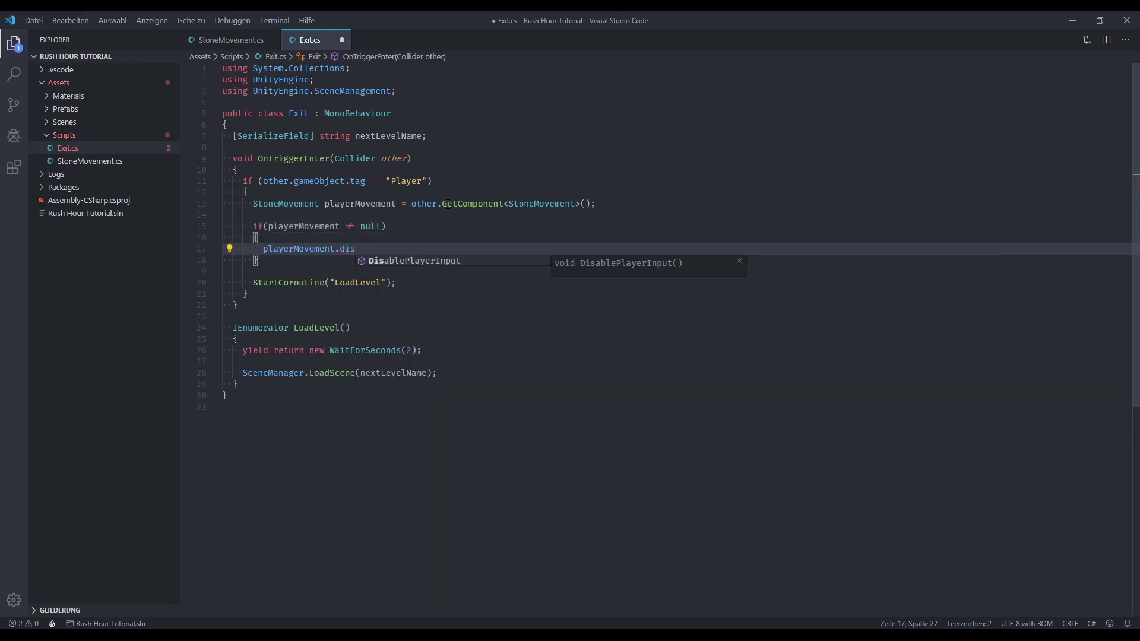
pyautogui.press('Return')
pyautogui.write('();')
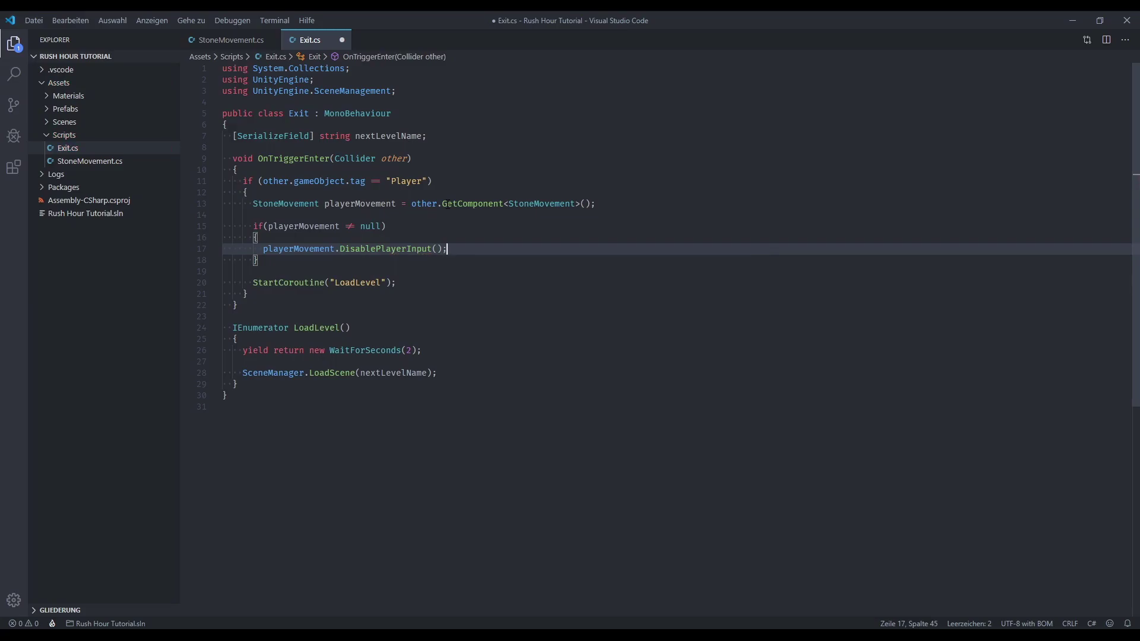
pyautogui.hotkey('ctrl', 's')
# - Back in Level 1, set the Exit Trigger's Next Level Name to 'Level 2'
pyautogui.hotkey('alt', 'Tab')
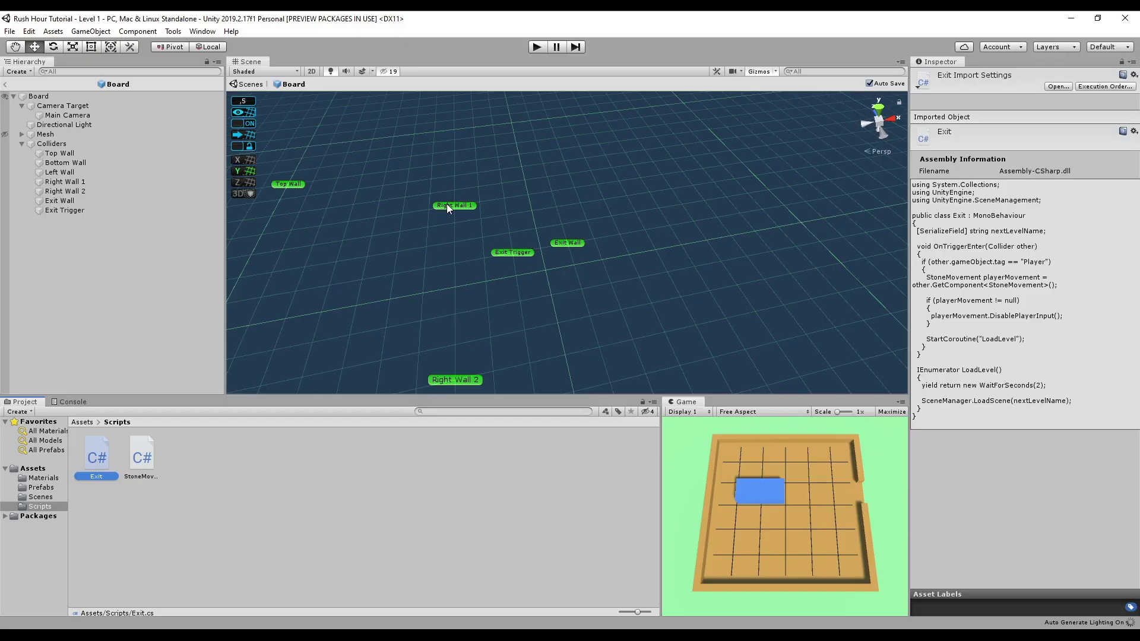
pyautogui.click(6, 85)
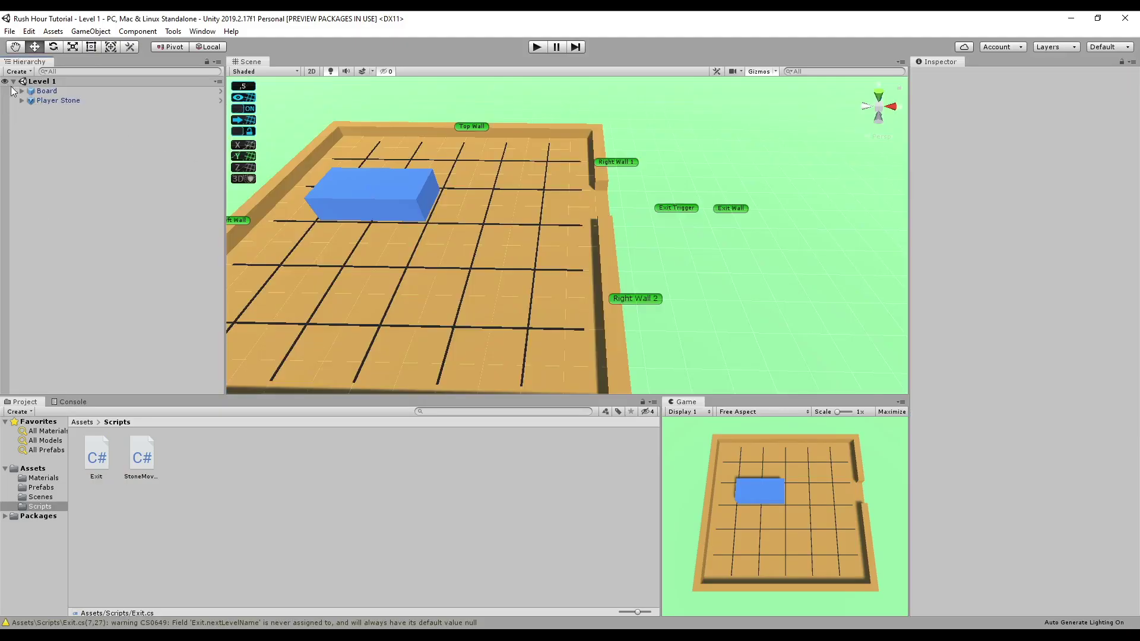
pyautogui.click(675, 210)
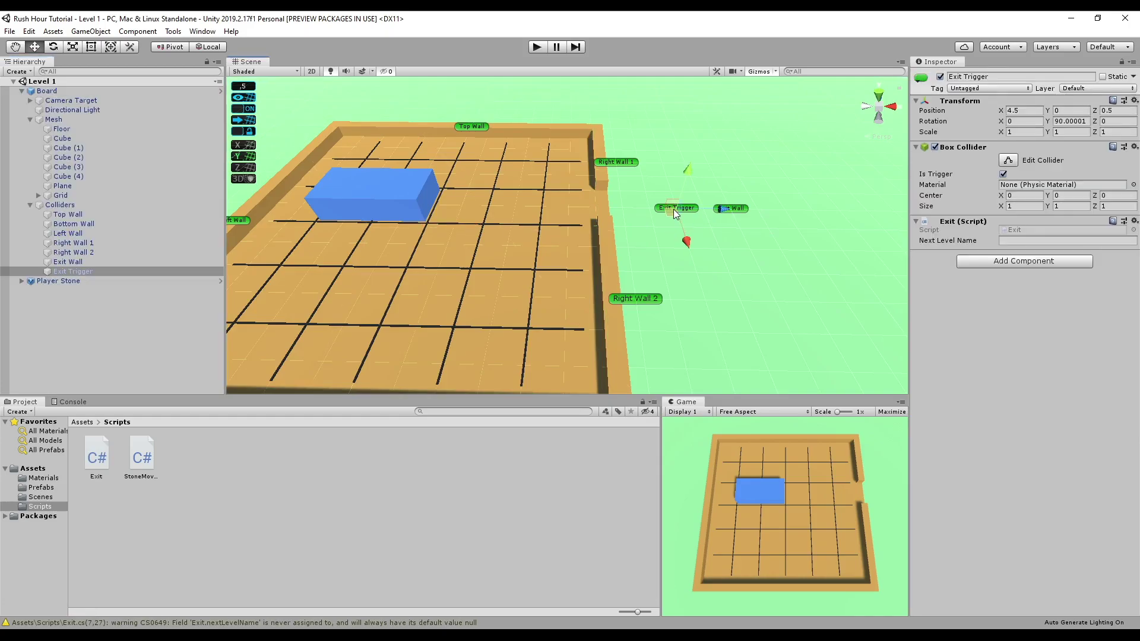
pyautogui.click(1015, 240)
pyautogui.write('Level 2')
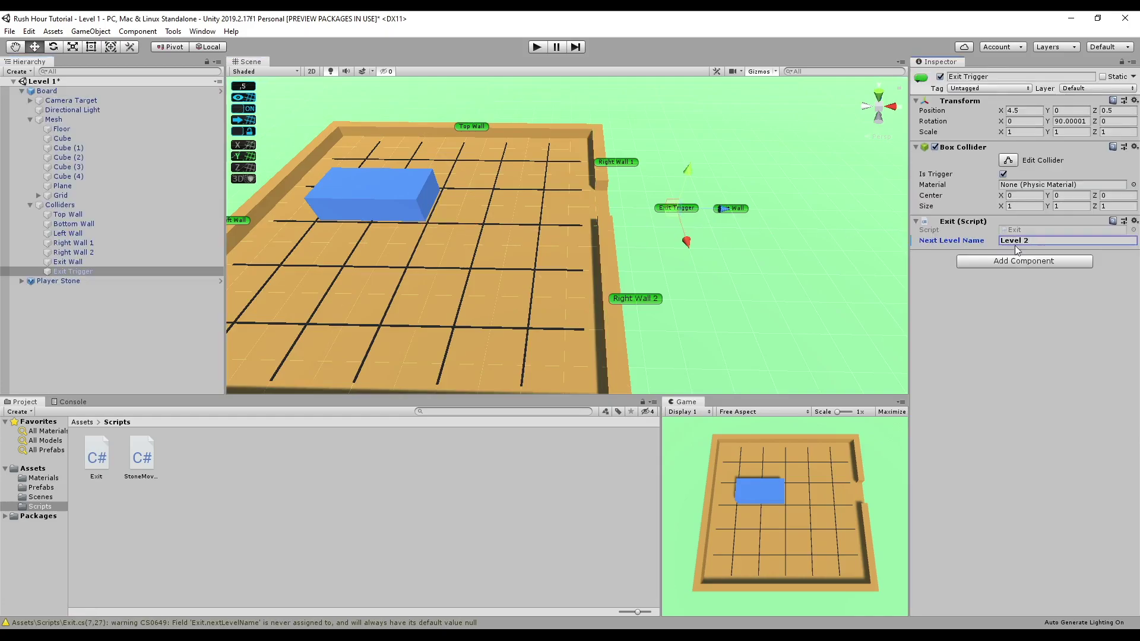
pyautogui.press('Return')
pyautogui.click(522, 515)
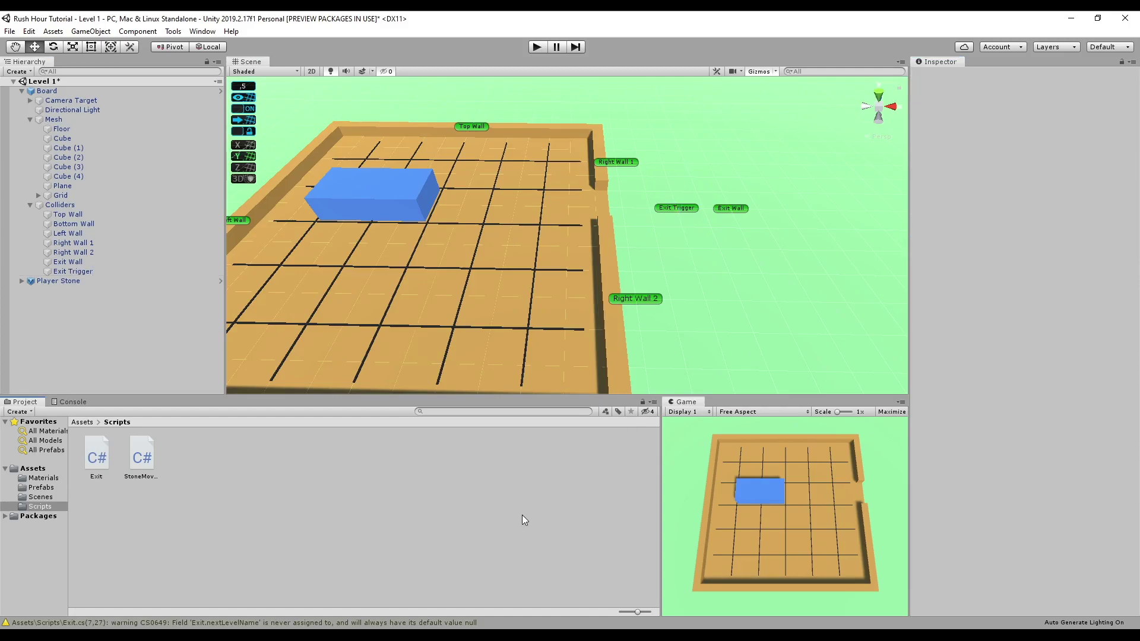
# - Clear the console warning by giving nextLevelName a '= null' default in Exit.cs and saving
pyautogui.click(66, 402)
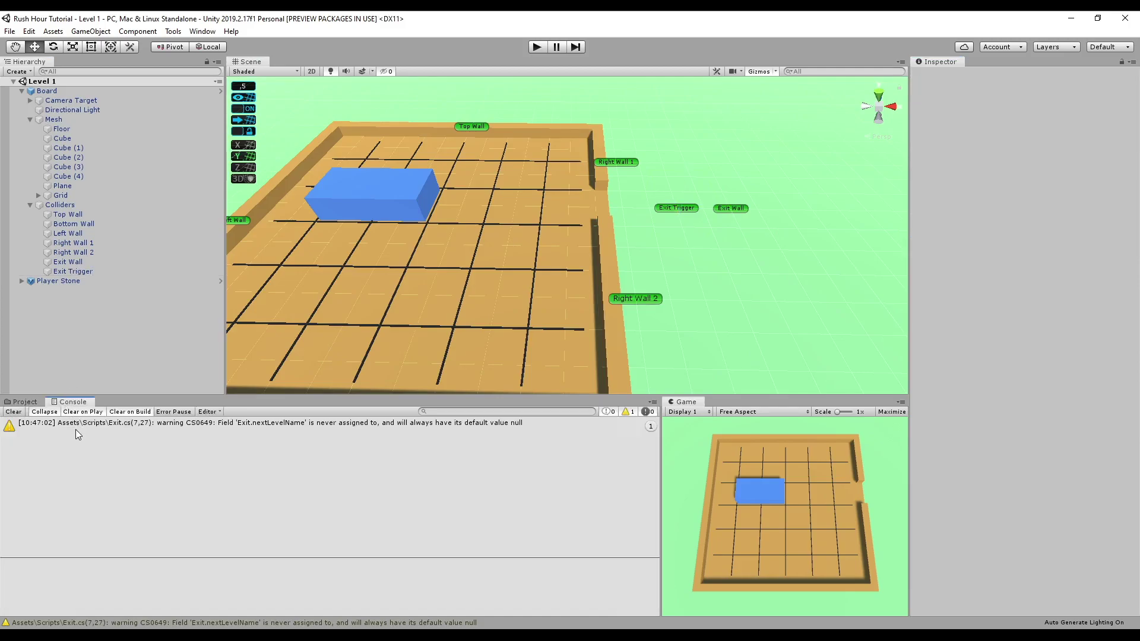
pyautogui.doubleClick(319, 425)
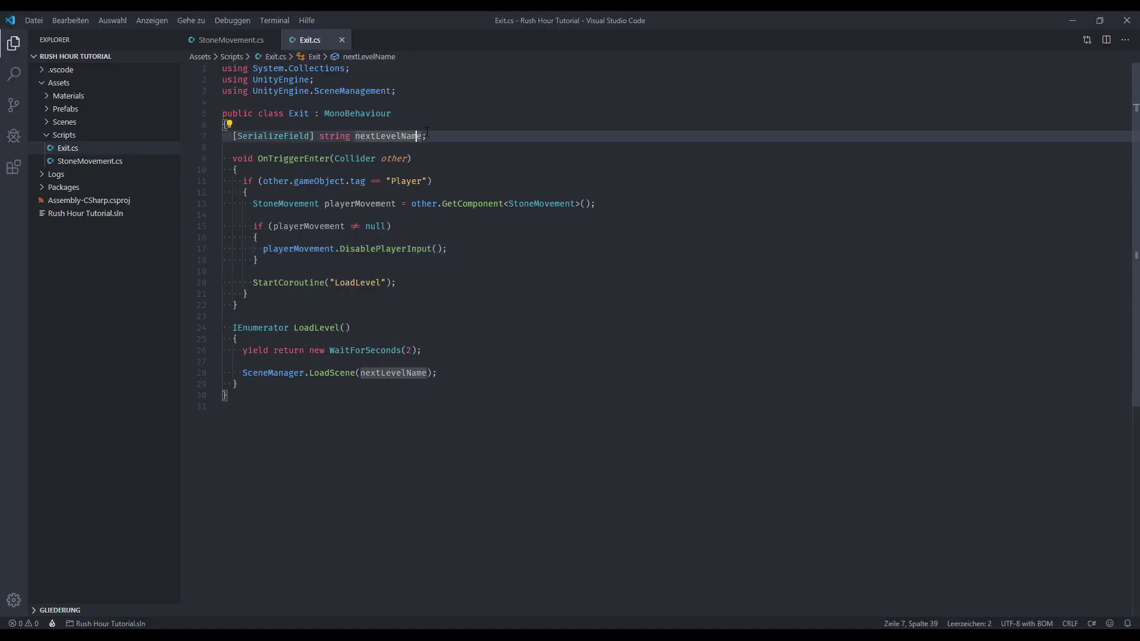
pyautogui.click(426, 133)
pyautogui.write('= null')
pyautogui.hotkey('ctrl', 's')
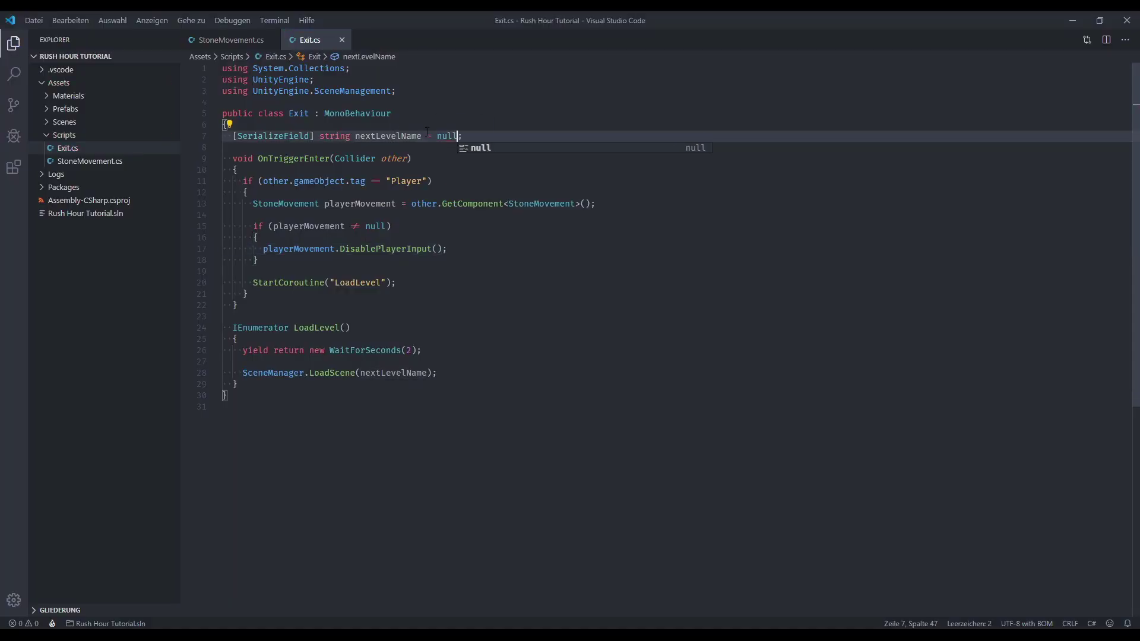
pyautogui.hotkey('alt', 'Tab')
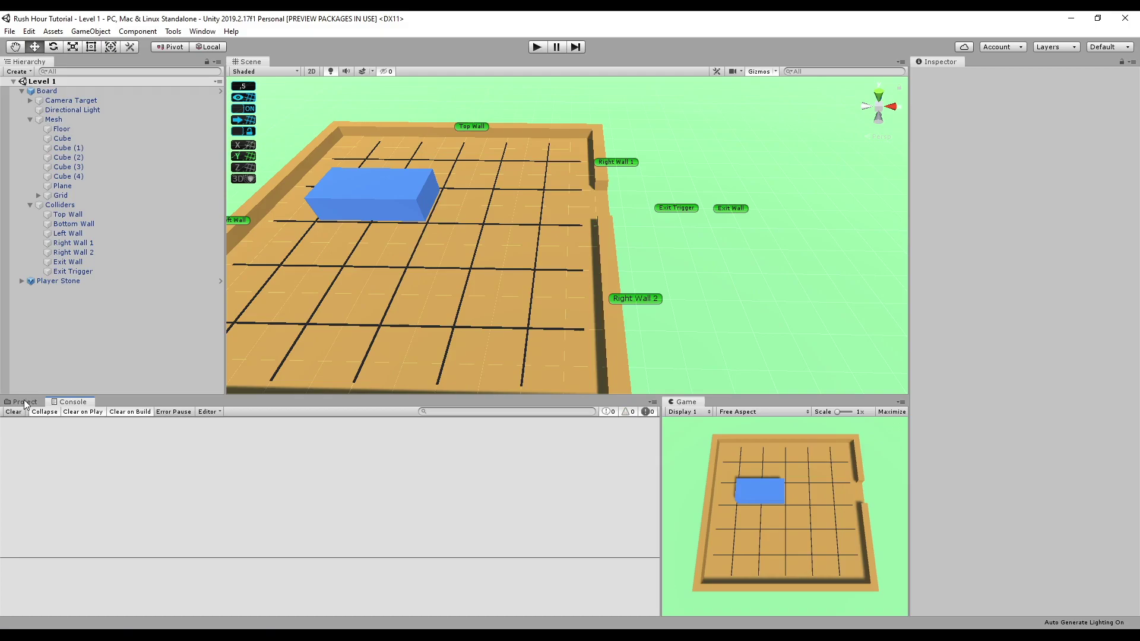
# - Duplicate the Level 1 scene in Assets/Scenes with Ctrl+D and open the resulting Level 2 scene
pyautogui.click(25, 404)
pyautogui.click(36, 497)
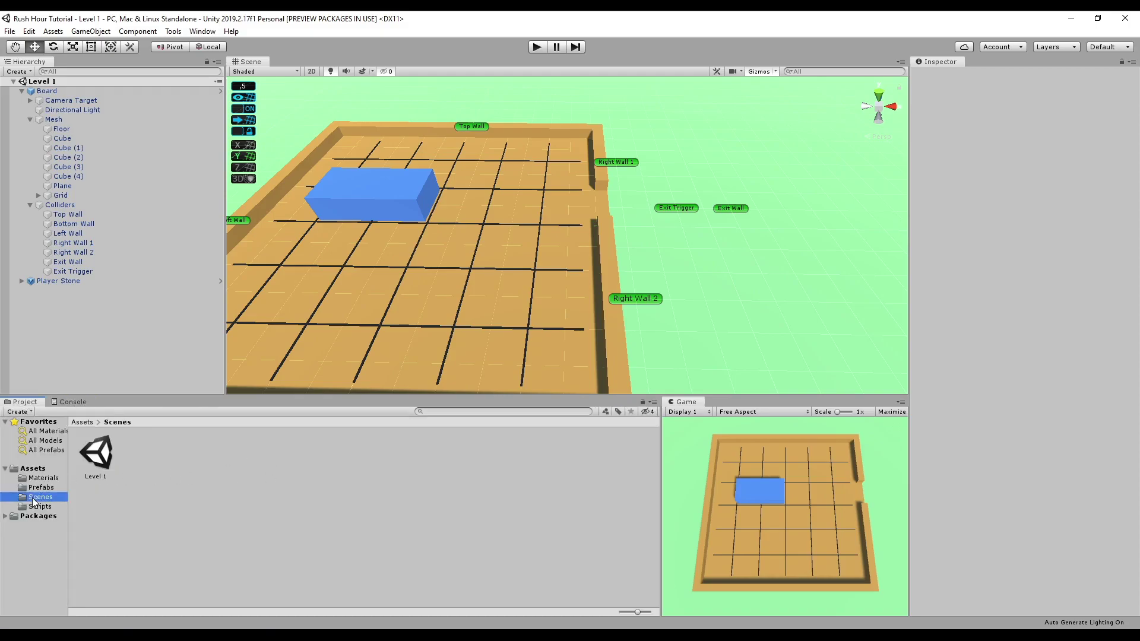
pyautogui.click(94, 460)
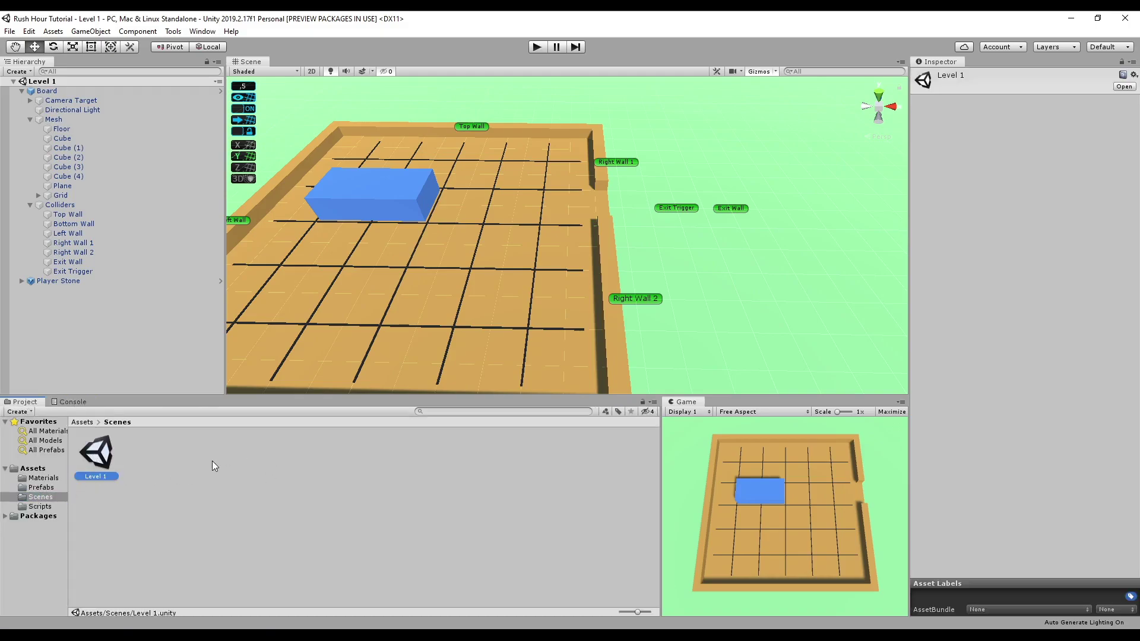
pyautogui.hotkey('ctrl', 'd')
pyautogui.doubleClick(142, 454)
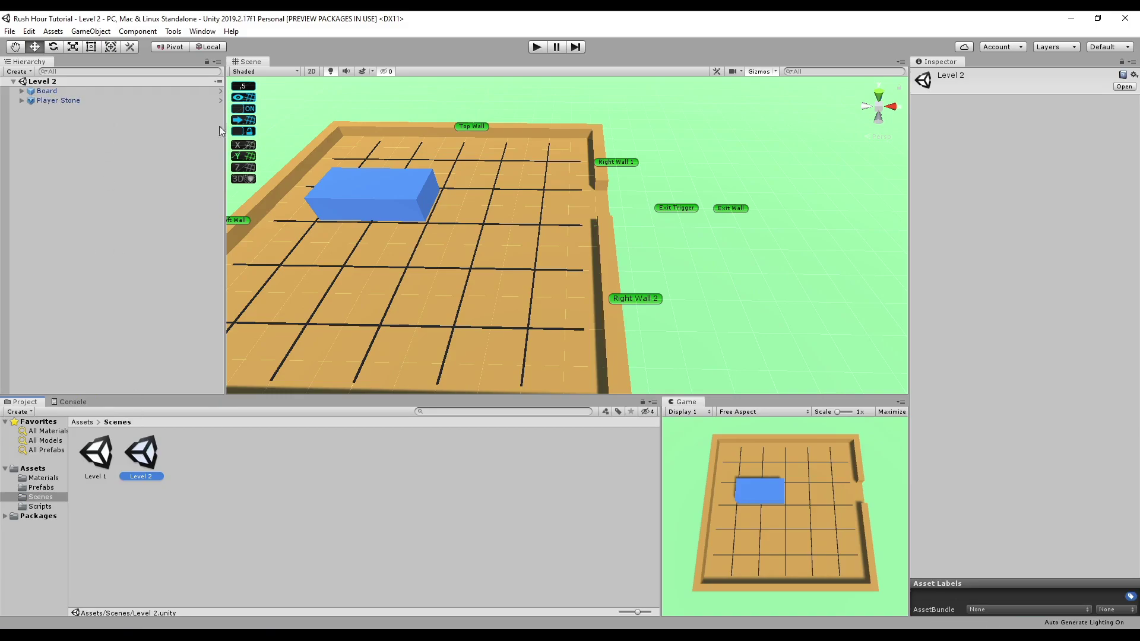
pyautogui.click(669, 209)
# - Point Level 2's Exit Trigger to 'Level 1' and add Level 1 and Level 2 to Scenes In Build
pyautogui.click(684, 209)
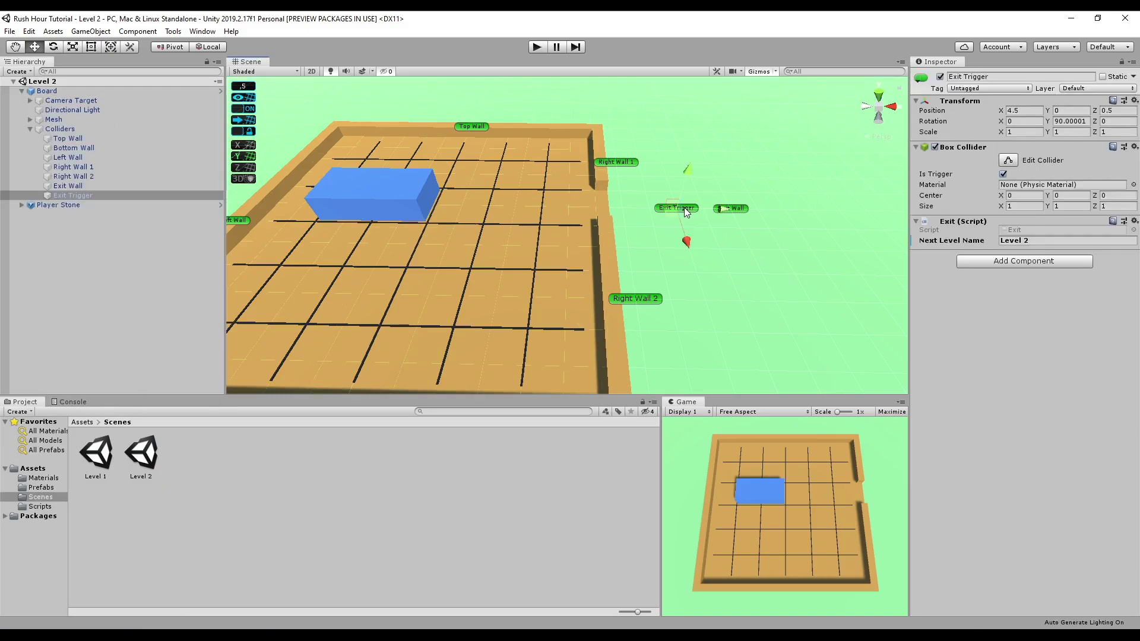
pyautogui.click(1045, 238)
pyautogui.write('1')
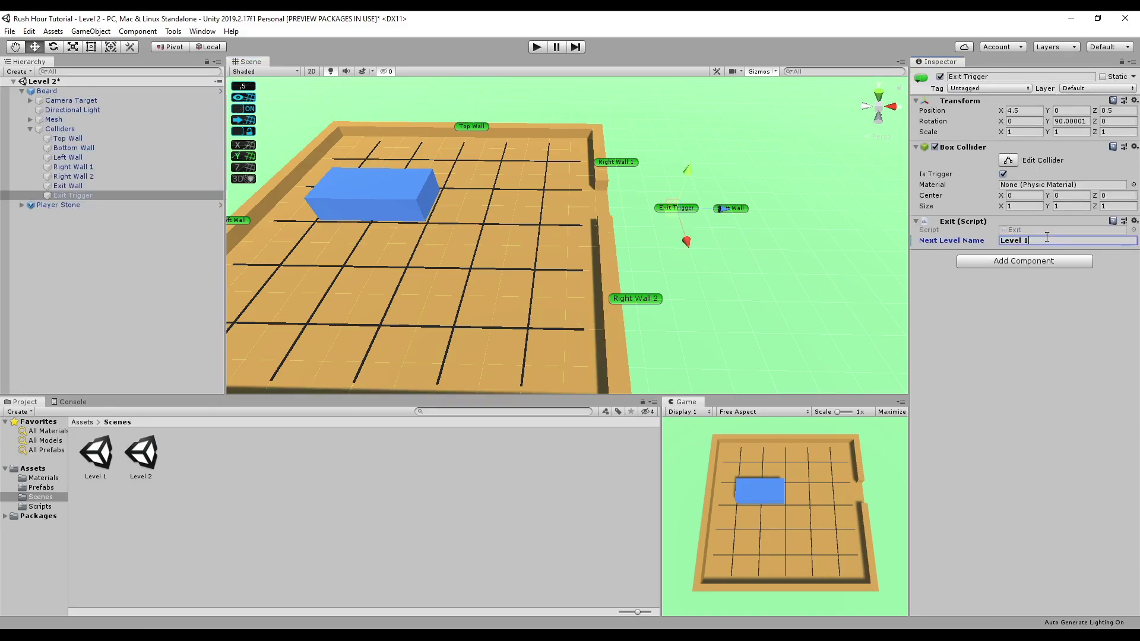
pyautogui.click(9, 31)
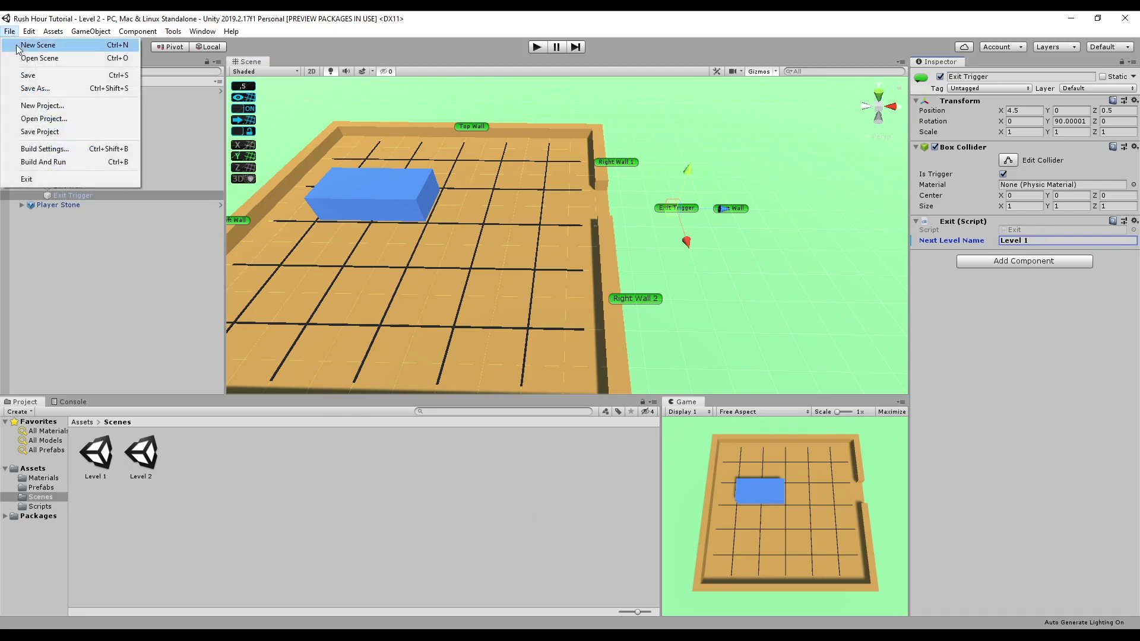
pyautogui.click(47, 147)
pyautogui.moveTo(279, 59); pyautogui.dragTo(462, 116)
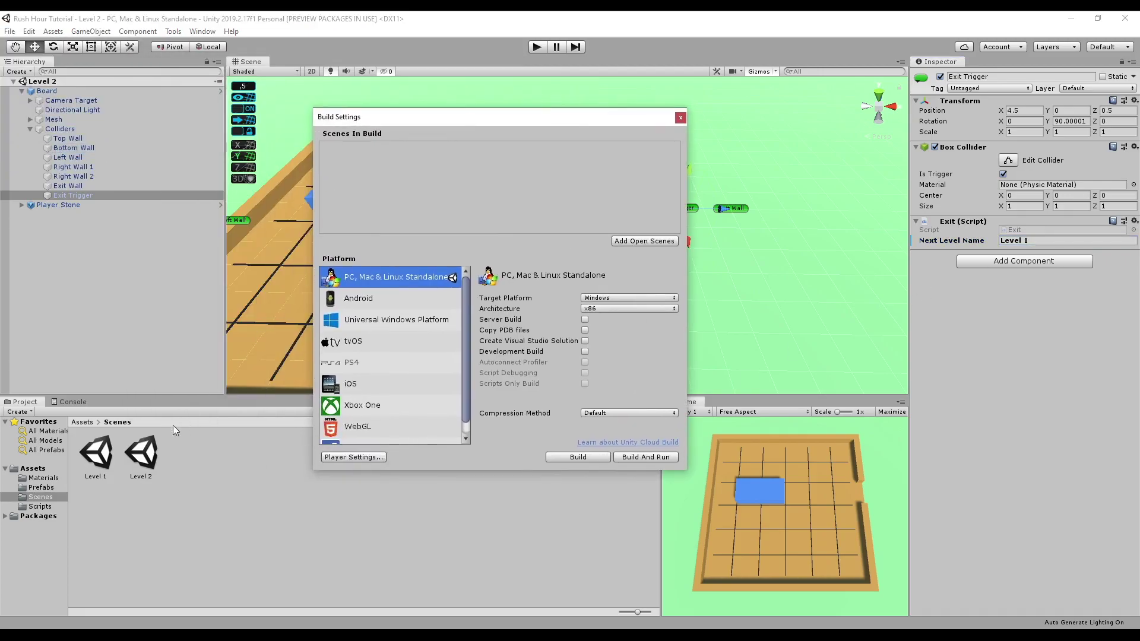
pyautogui.moveTo(96, 454); pyautogui.dragTo(451, 179)
pyautogui.moveTo(141, 454); pyautogui.dragTo(376, 179)
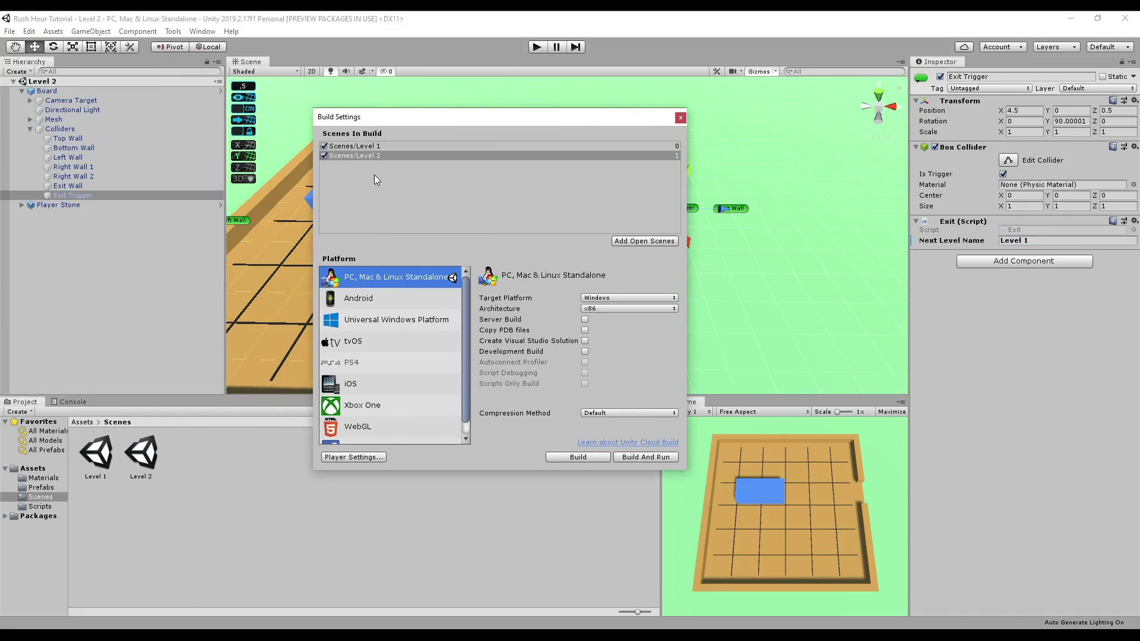
pyautogui.click(680, 119)
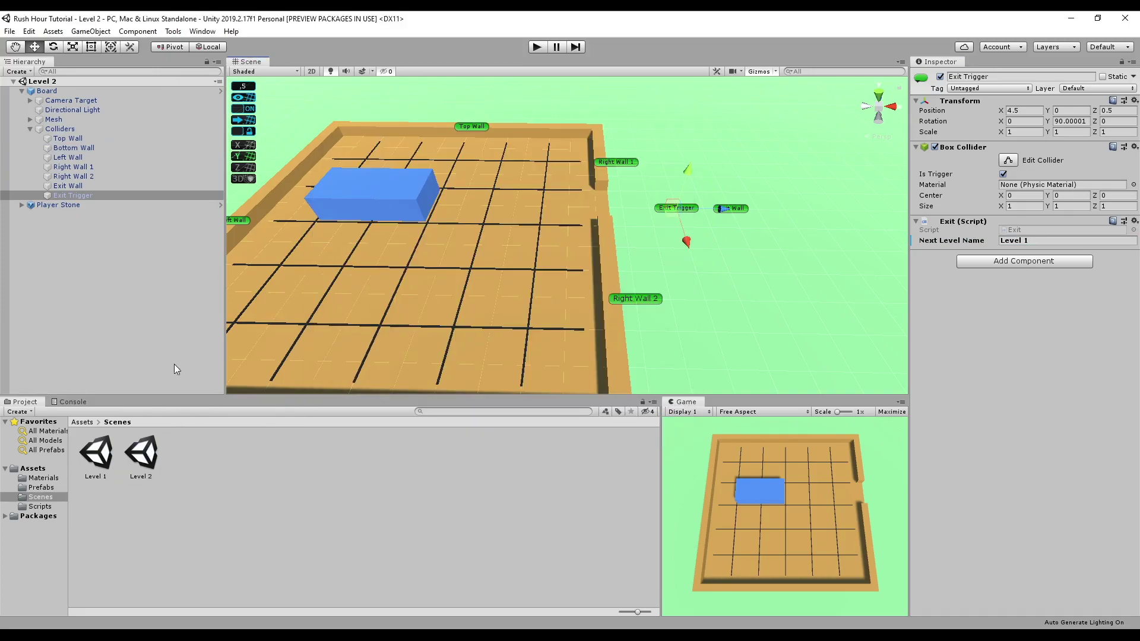
# - Place a Large Stone in Level 2's right column at X 2.5, Z 0.5, rotated 180, then reopen Level 1
pyautogui.click(41, 488)
pyautogui.moveTo(141, 453)
pyautogui.mouseDown()
pyautogui.moveTo(472, 287)
pyautogui.moveTo(413, 262)
pyautogui.moveTo(319, 270)
pyautogui.mouseUp()
pyautogui.press('e')
pyautogui.press('w')
pyautogui.moveTo(415, 229); pyautogui.dragTo(564, 264)
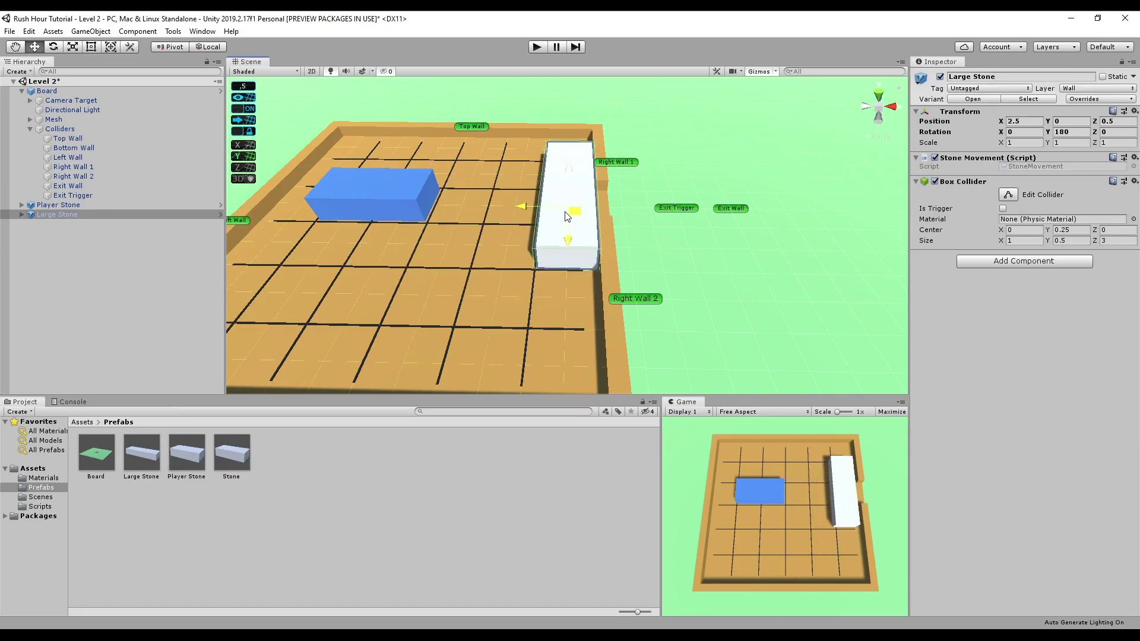
pyautogui.moveTo(564, 264); pyautogui.dragTo(568, 217)
pyautogui.click(420, 487)
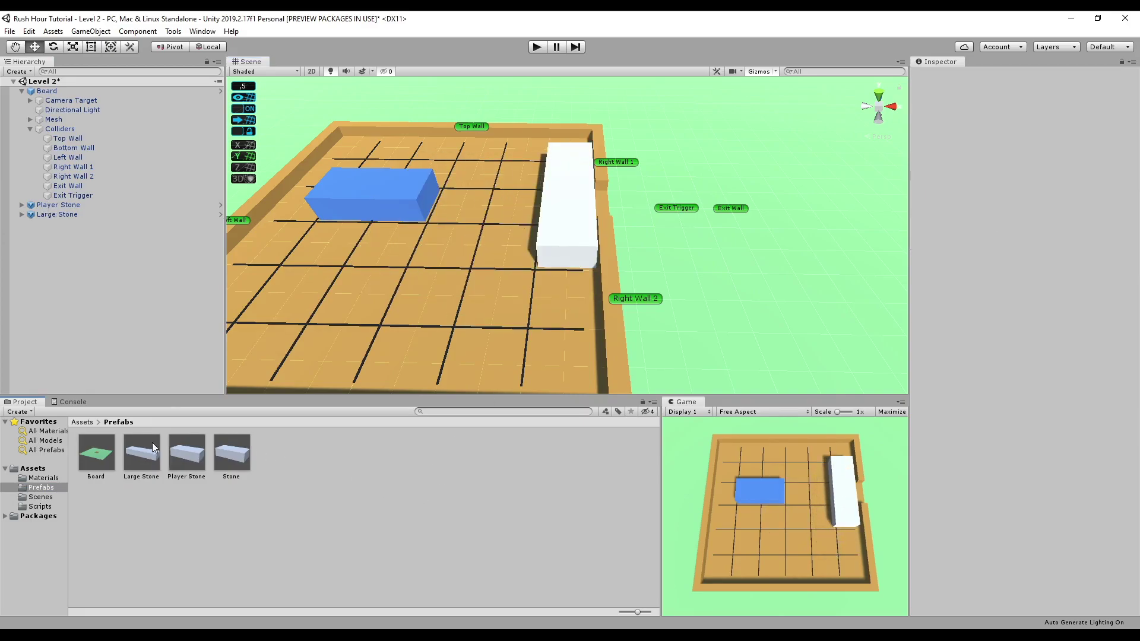
pyautogui.click(40, 497)
pyautogui.doubleClick(96, 454)
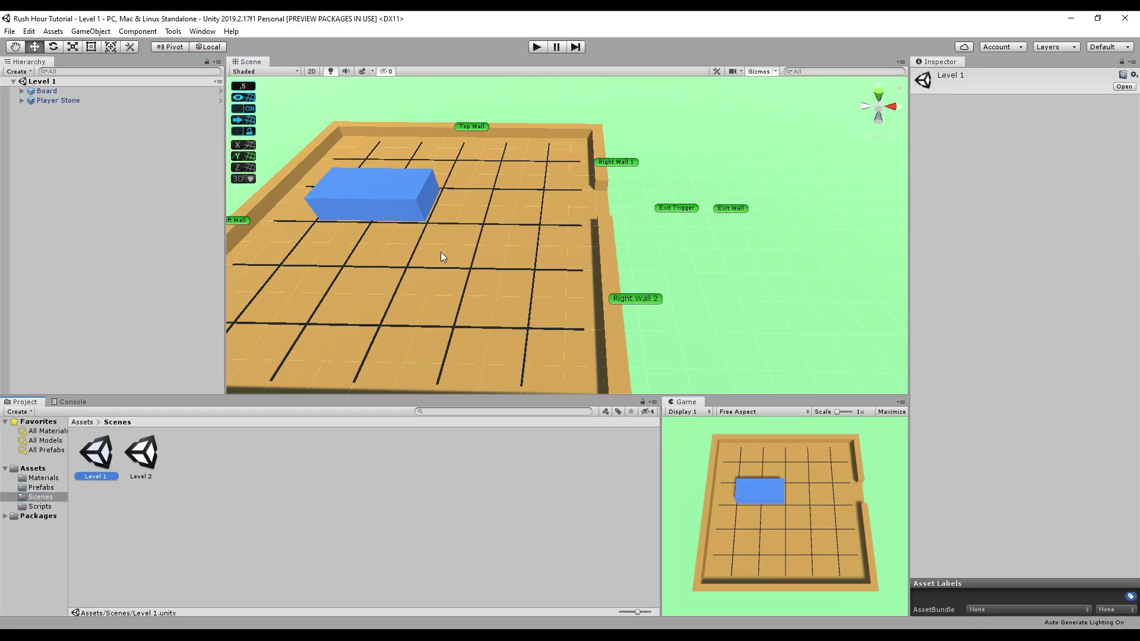
pyautogui.hotkey('ctrl', 'p')
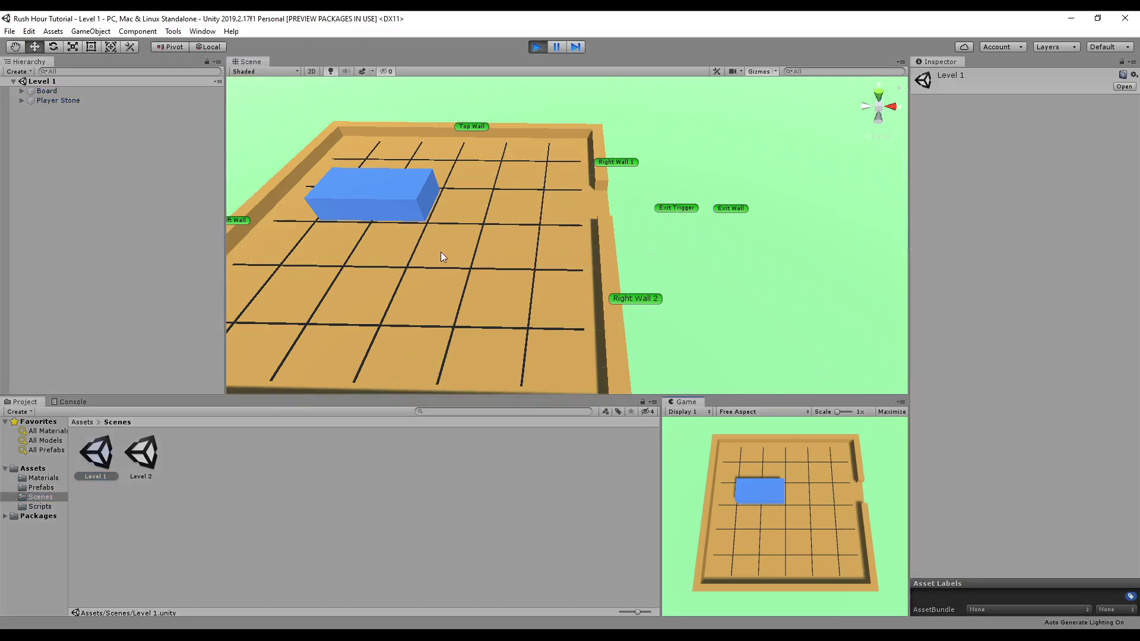
pyautogui.moveTo(763, 500); pyautogui.dragTo(860, 494)
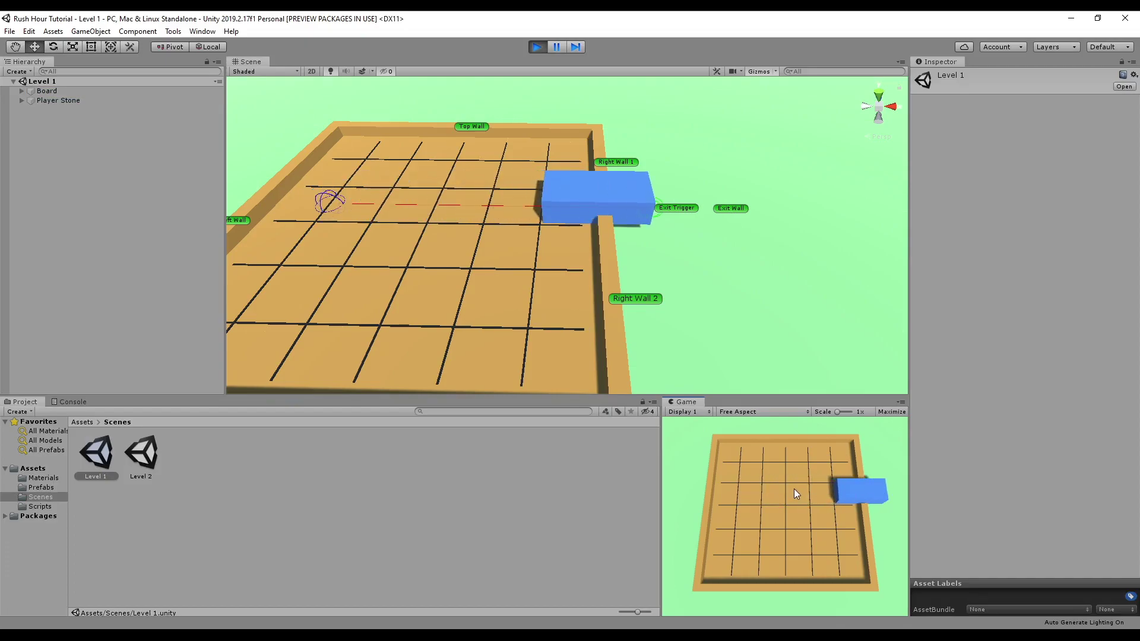
pyautogui.moveTo(776, 499); pyautogui.dragTo(876, 491)
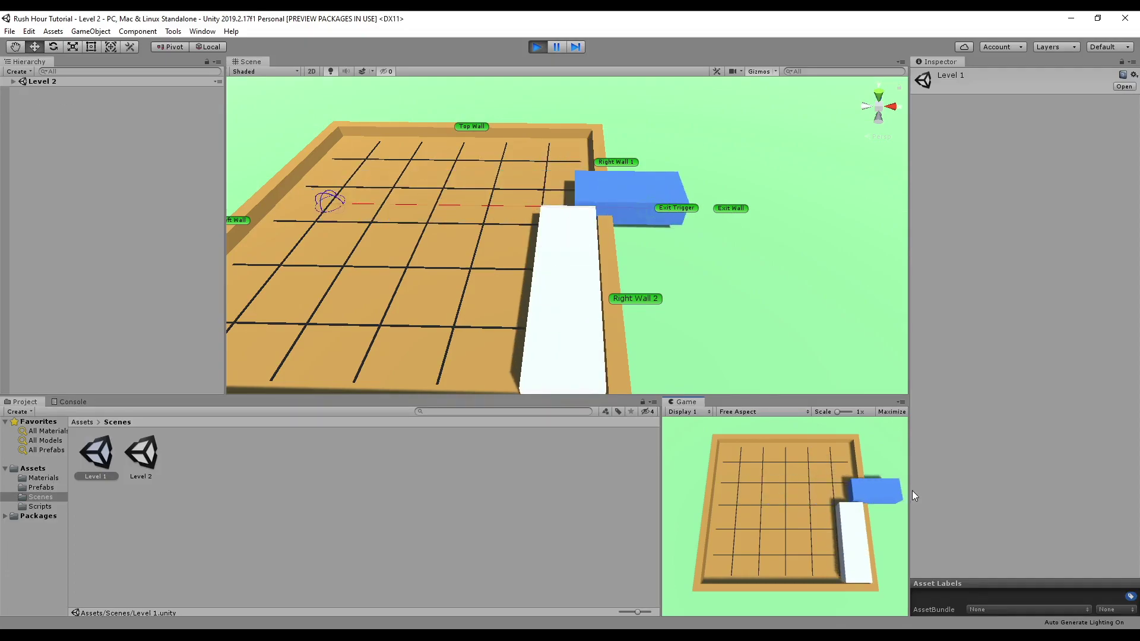
pyautogui.moveTo(778, 487); pyautogui.dragTo(1013, 496)
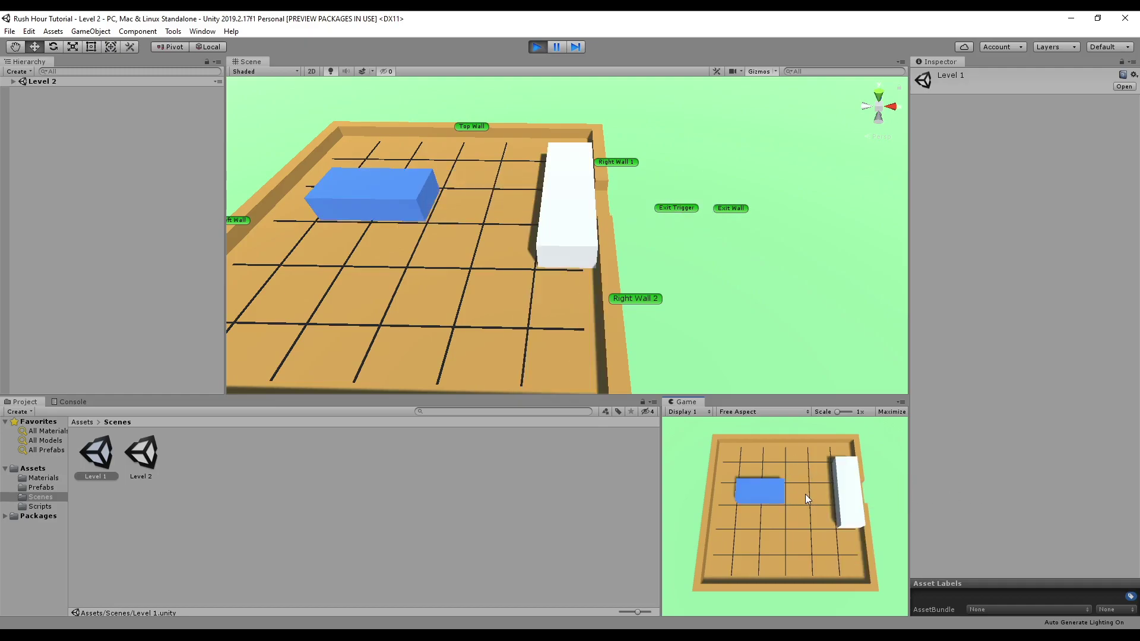
pyautogui.hotkey('ctrl', 'p')
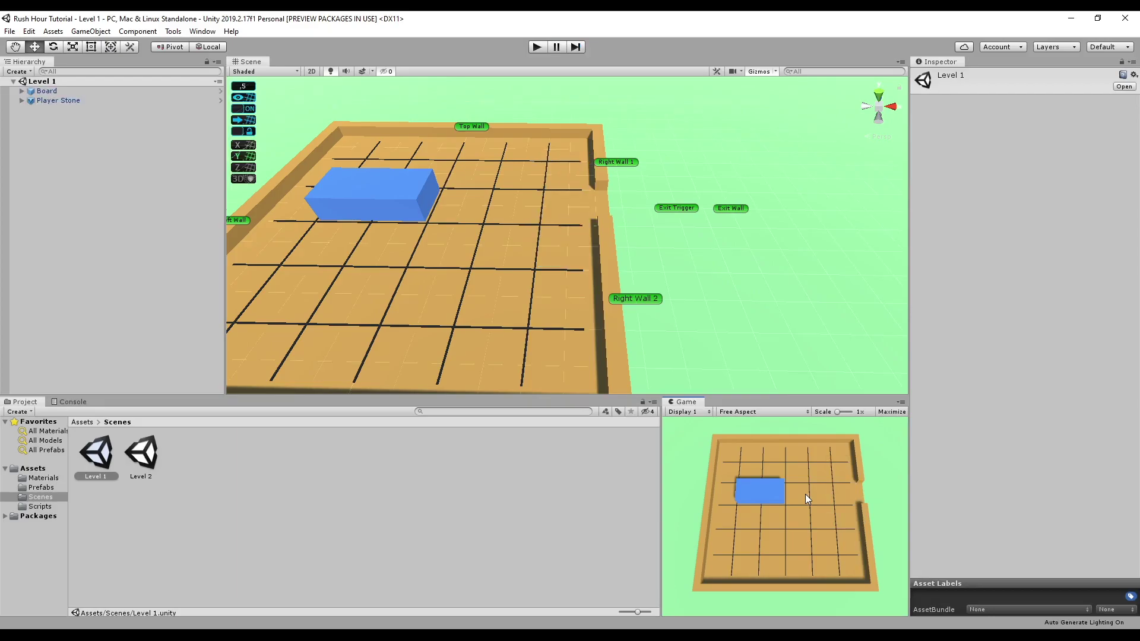
# - Duplicate Level 2 as Level 3, point Level 2's exit to 'Level 3' and save, then open Level 3
pyautogui.click(141, 454)
pyautogui.hotkey('ctrl', 'd')
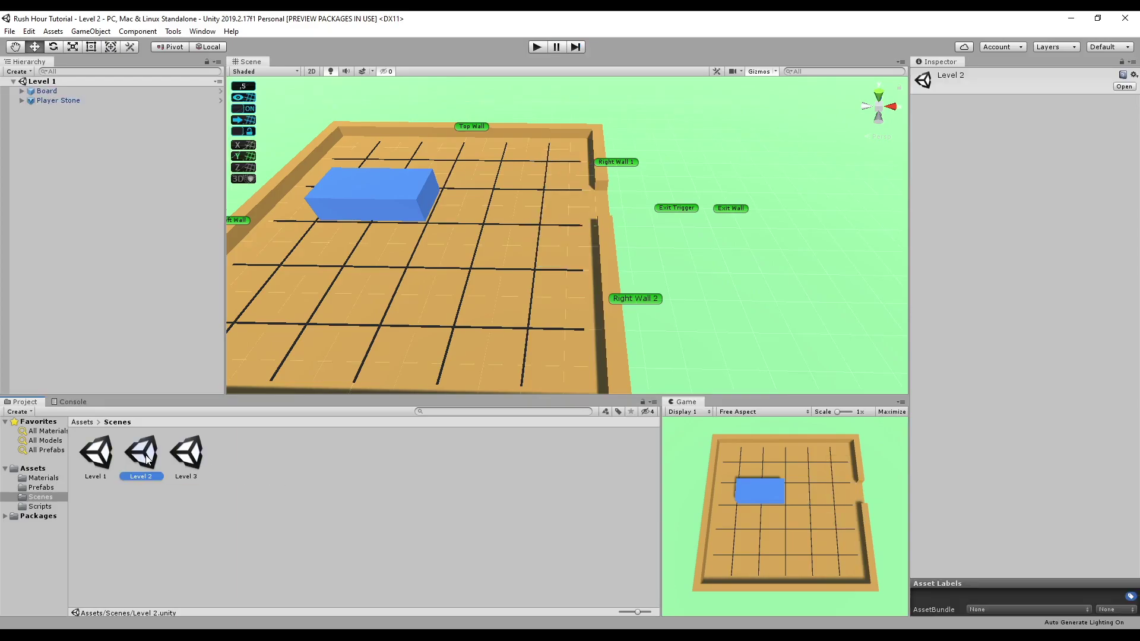
pyautogui.doubleClick(141, 454)
pyautogui.click(685, 207)
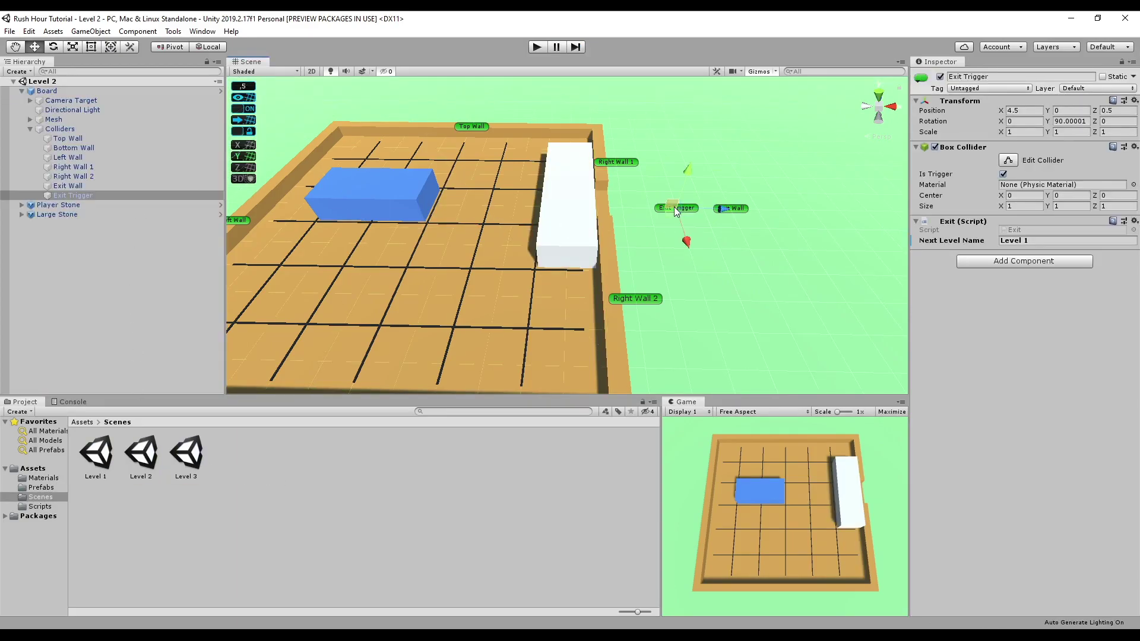
pyautogui.click(1049, 241)
pyautogui.write('3')
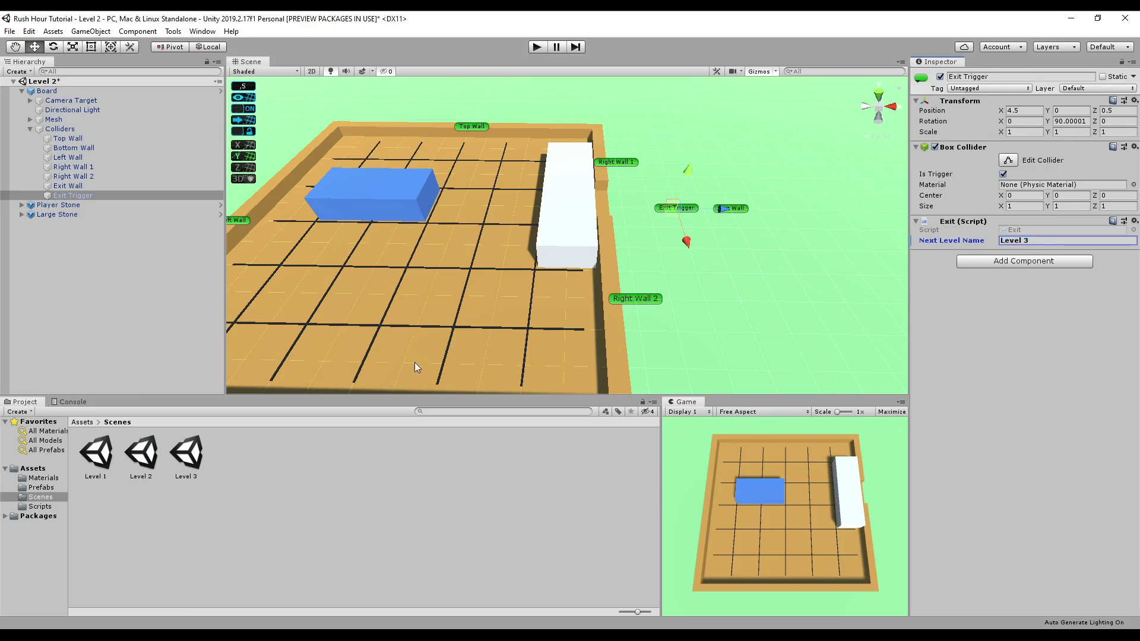
pyautogui.hotkey('ctrl', 's')
pyautogui.doubleClick(188, 454)
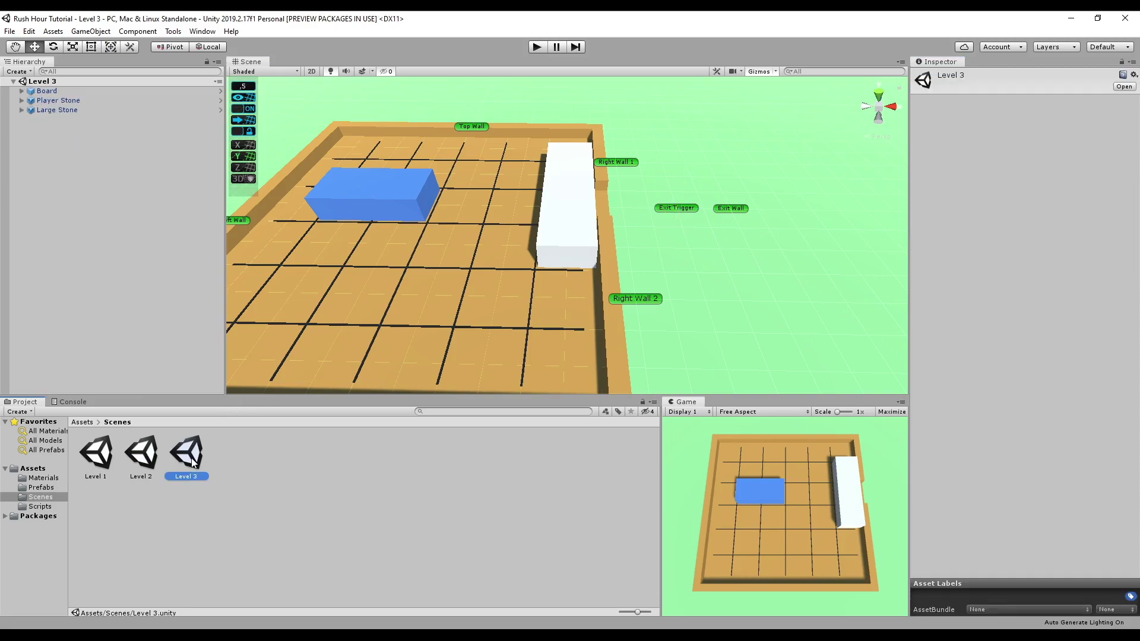
# - In a top-down view, place a new Stone one cell below the blue stone
pyautogui.click(880, 101)
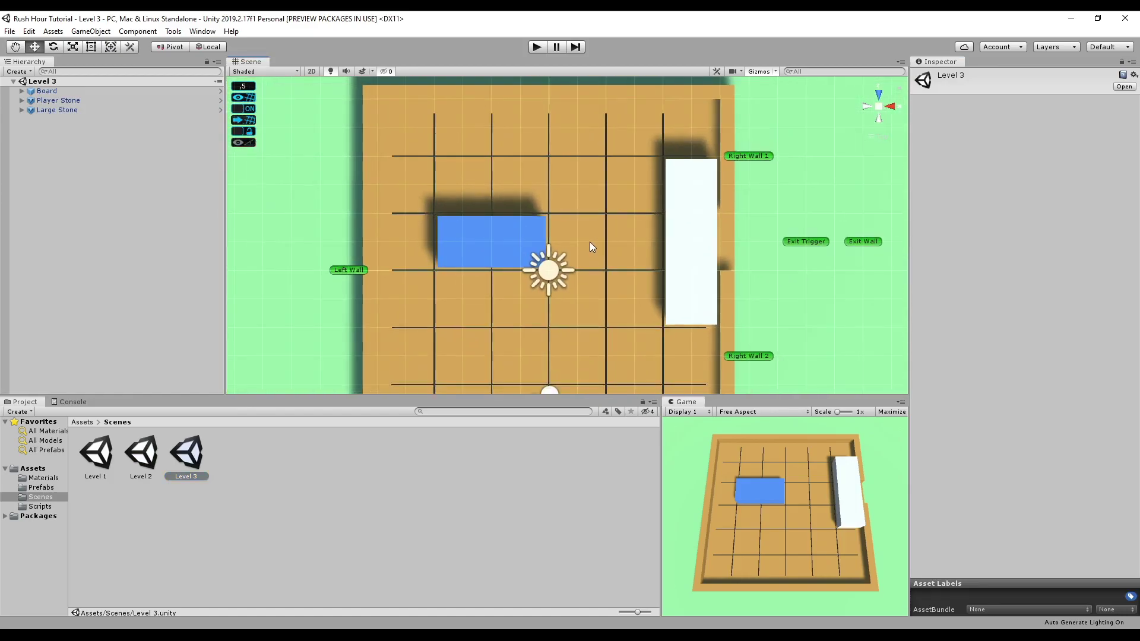
pyautogui.scroll(-3, 590, 241)
pyautogui.moveTo(594, 252); pyautogui.dragTo(598, 253, button='middle')
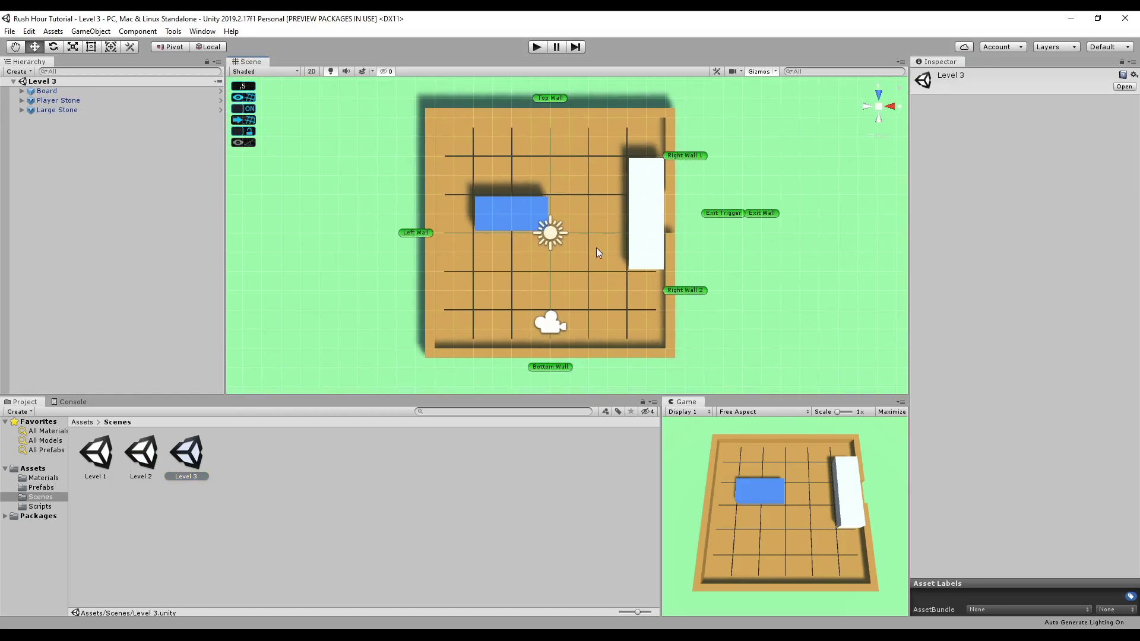
pyautogui.click(596, 248)
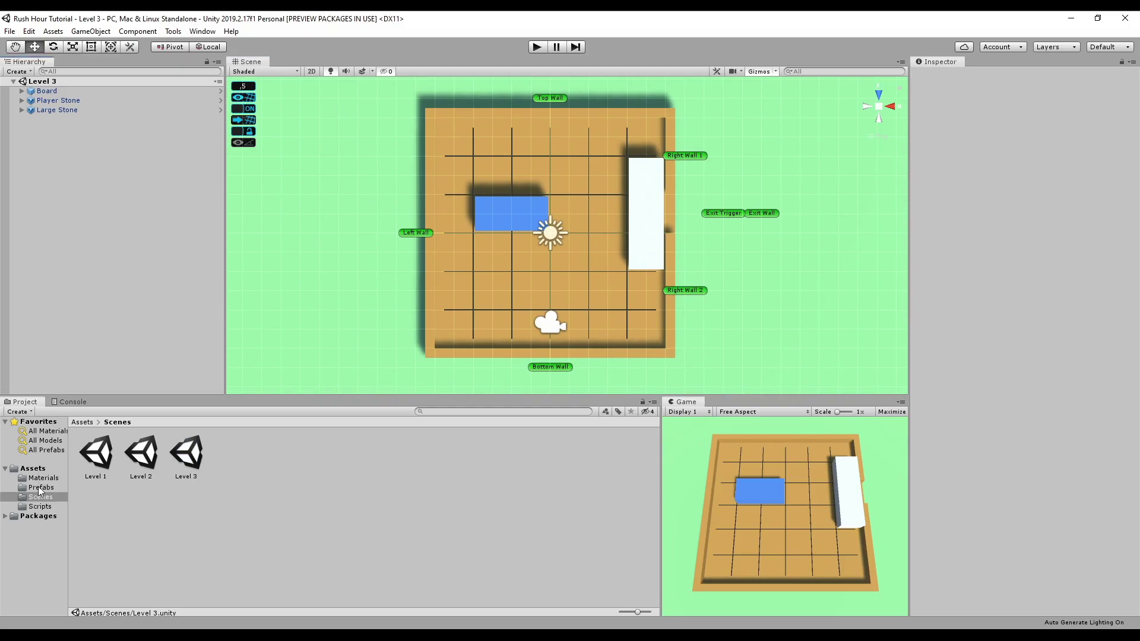
pyautogui.click(42, 488)
pyautogui.moveTo(198, 454); pyautogui.dragTo(66, 215)
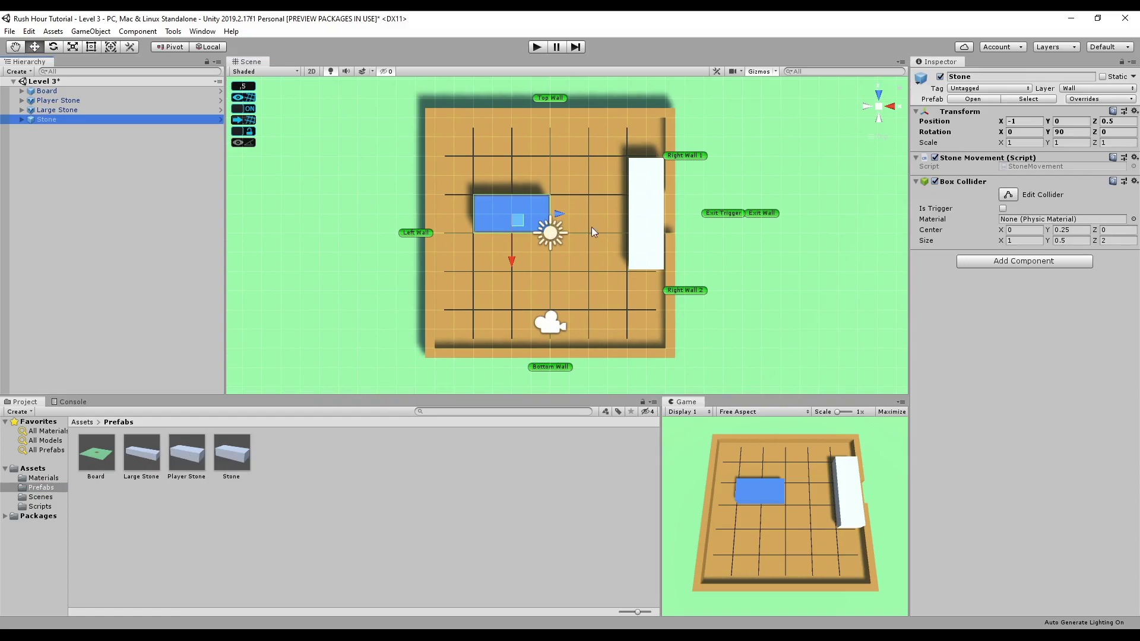
pyautogui.moveTo(518, 221); pyautogui.dragTo(520, 263)
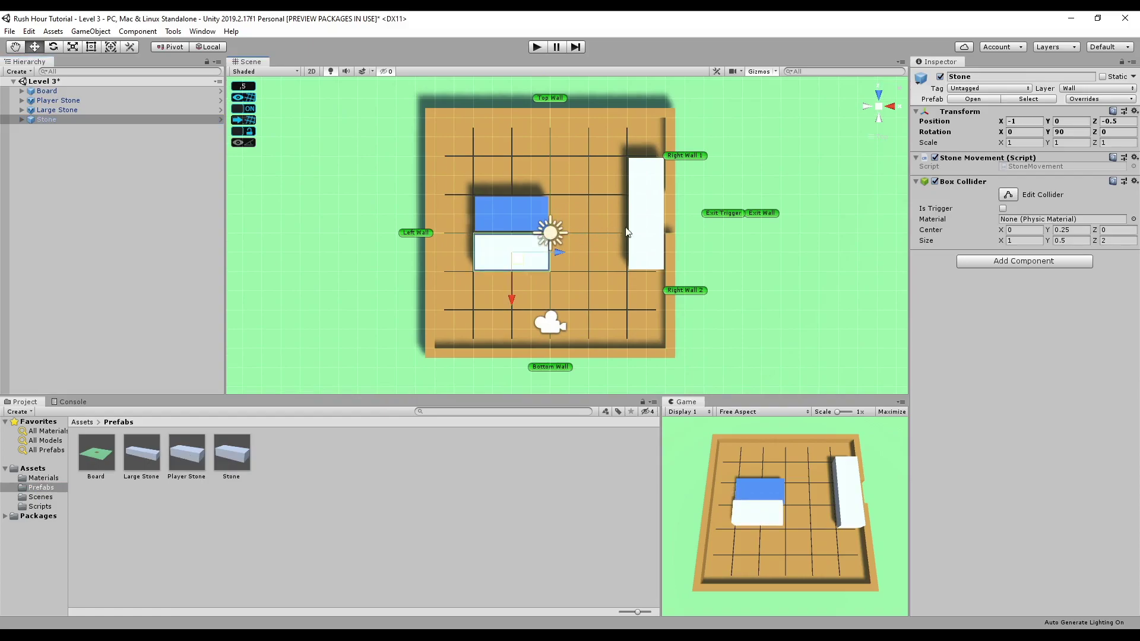
# - Move the right Large Stone down two cells and duplicate it into the board's centre
pyautogui.click(648, 224)
pyautogui.moveTo(641, 260); pyautogui.dragTo(647, 334)
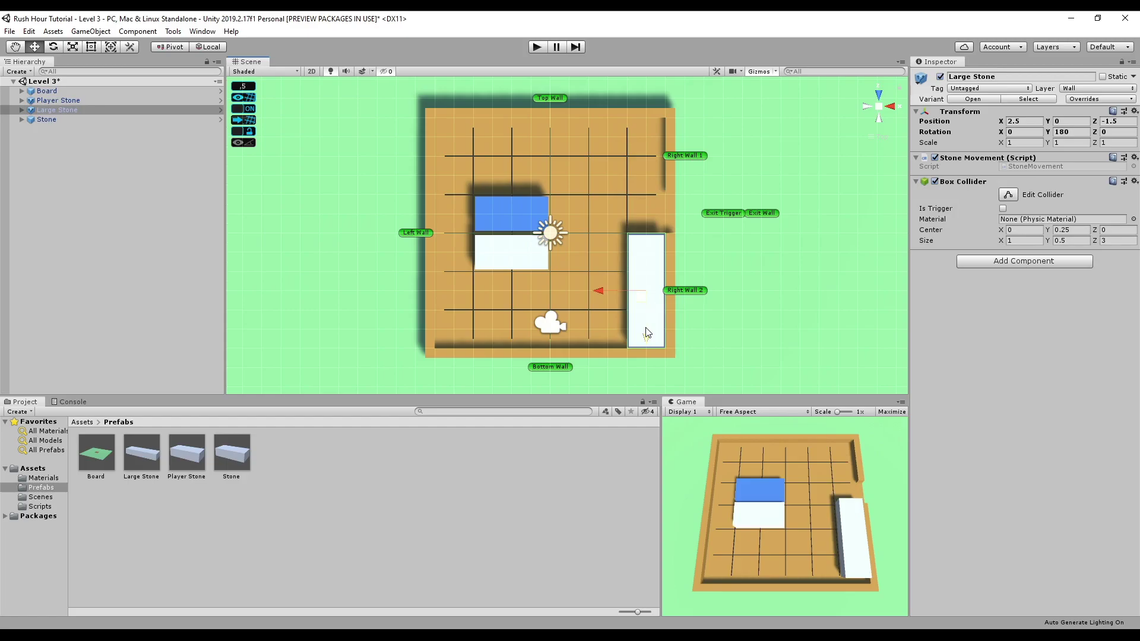
pyautogui.hotkey('ctrl', 'd')
pyautogui.moveTo(646, 297); pyautogui.dragTo(571, 263)
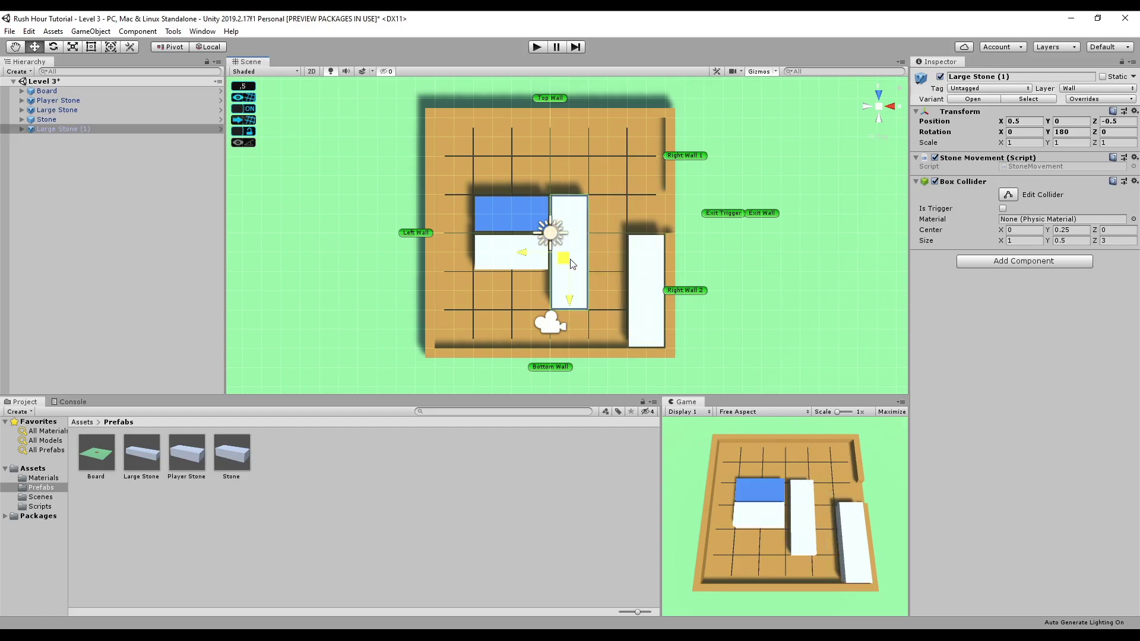
# - Copy the horizontal stone into the bottom row and an upright copy at lower left, then save
pyautogui.click(501, 266)
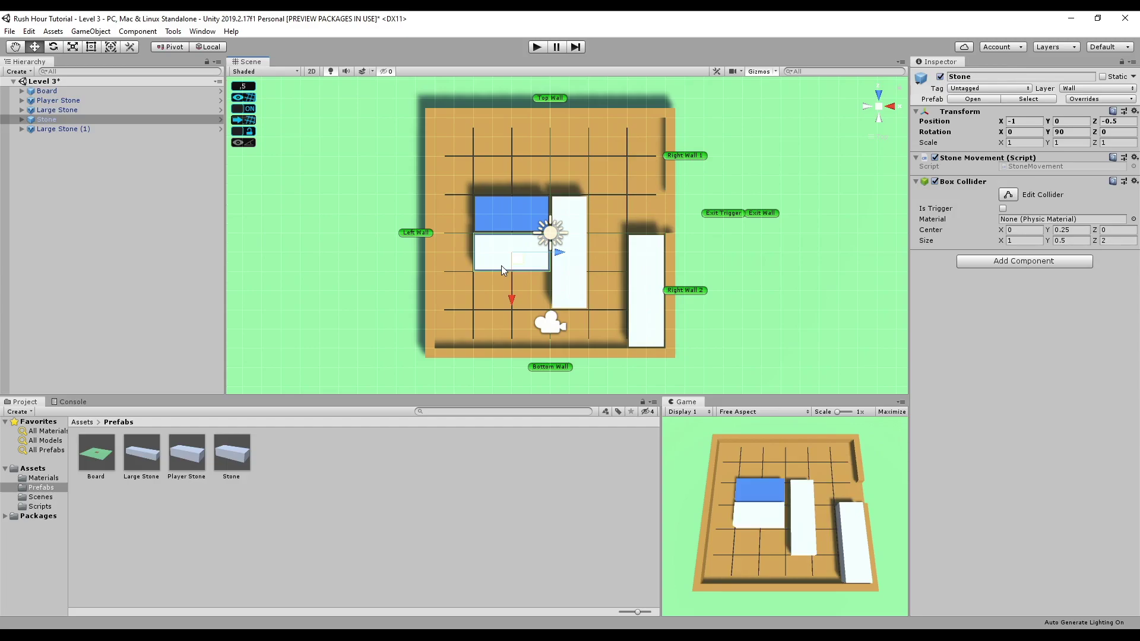
pyautogui.hotkey('ctrl', 'd')
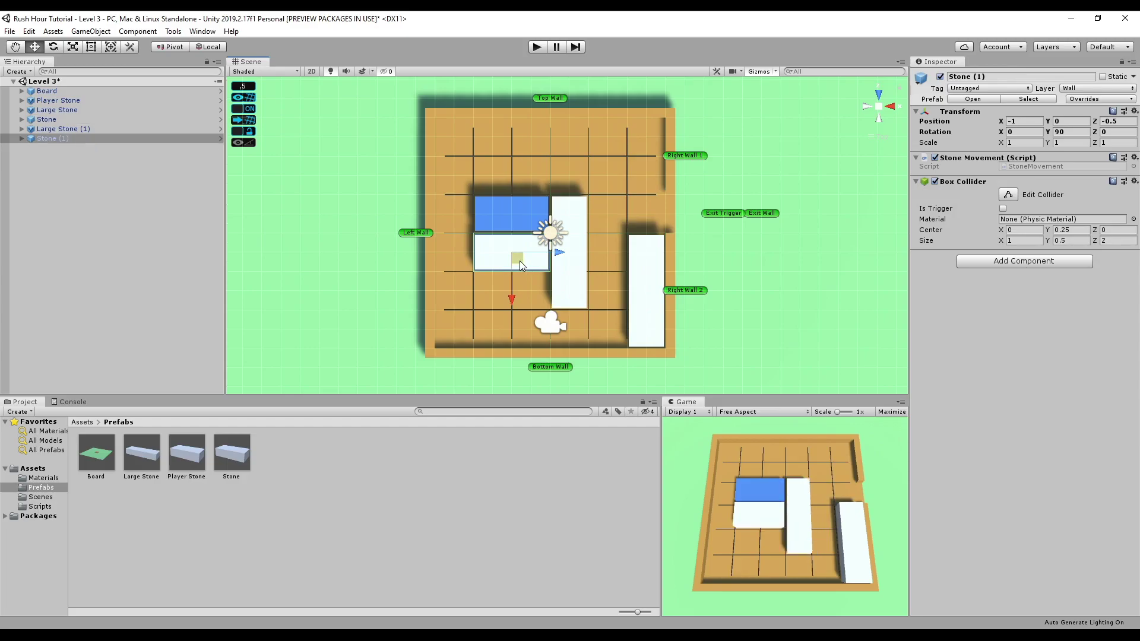
pyautogui.moveTo(519, 261)
pyautogui.mouseDown()
pyautogui.moveTo(558, 334)
pyautogui.moveTo(401, 291)
pyautogui.mouseUp()
pyautogui.hotkey('ctrl', 'd')
pyautogui.press('e')
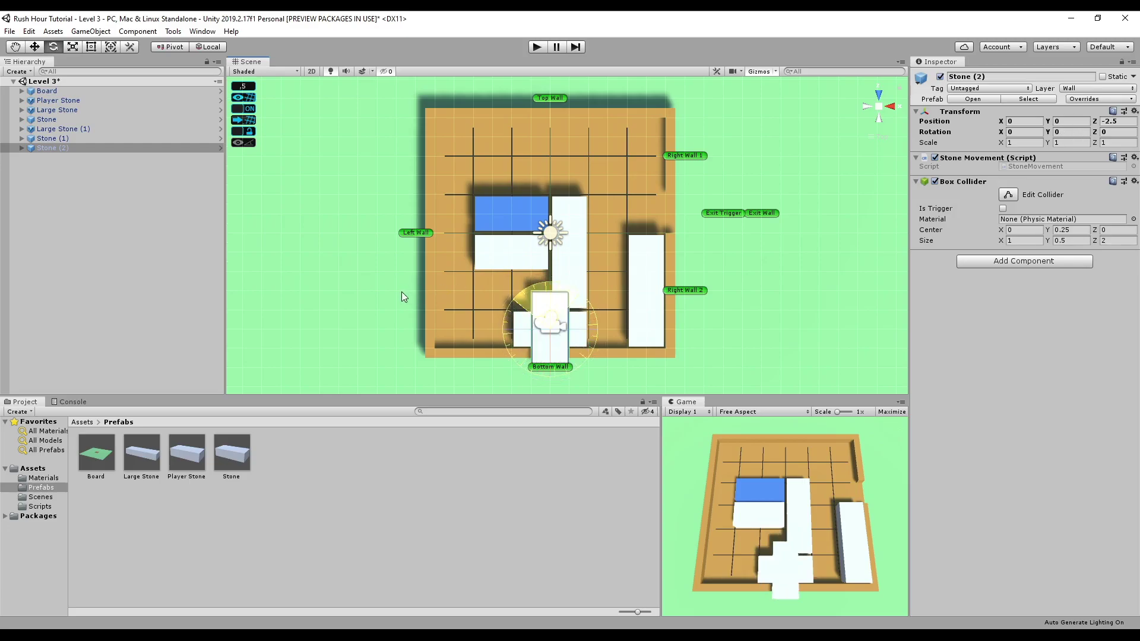
pyautogui.press('w')
pyautogui.moveTo(561, 318); pyautogui.dragTo(513, 310)
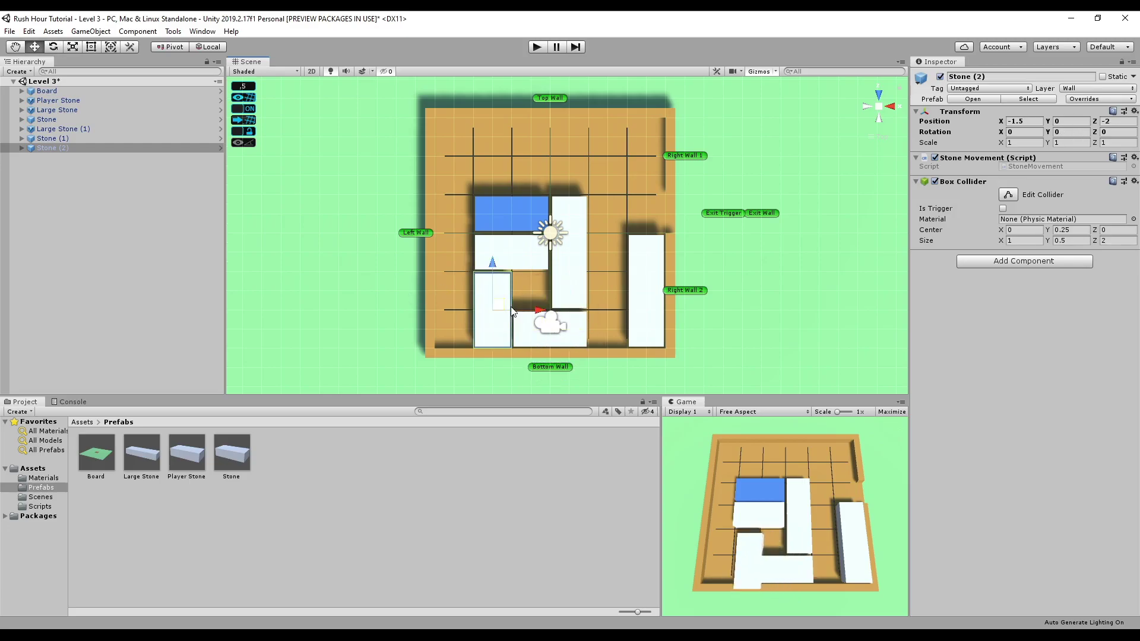
pyautogui.click(148, 266)
pyautogui.hotkey('ctrl', 's')
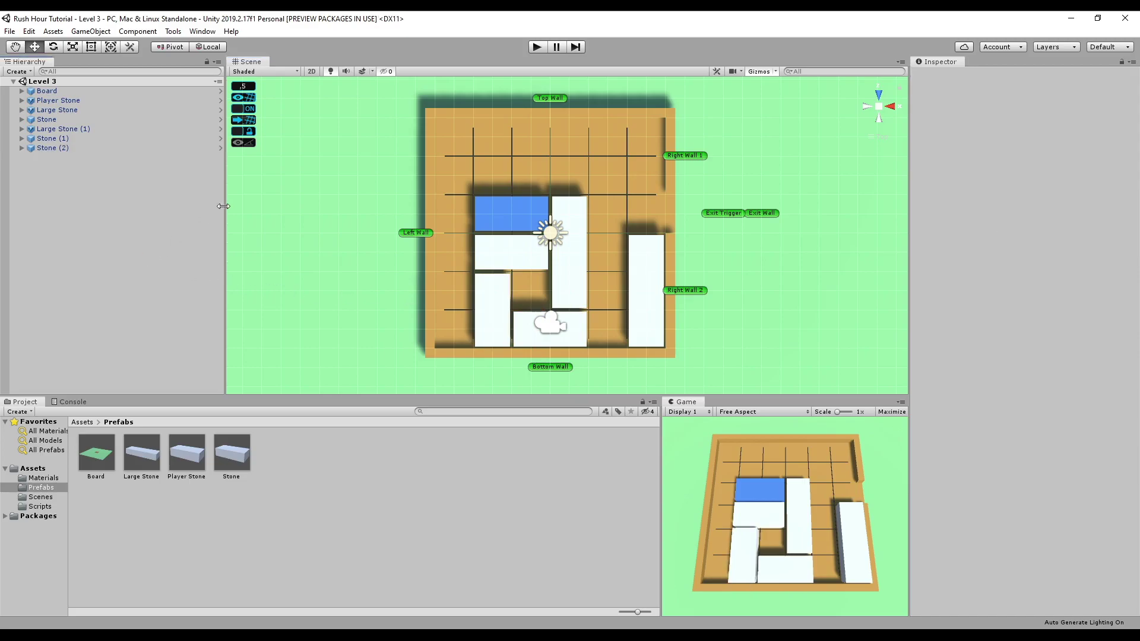
pyautogui.click(717, 213)
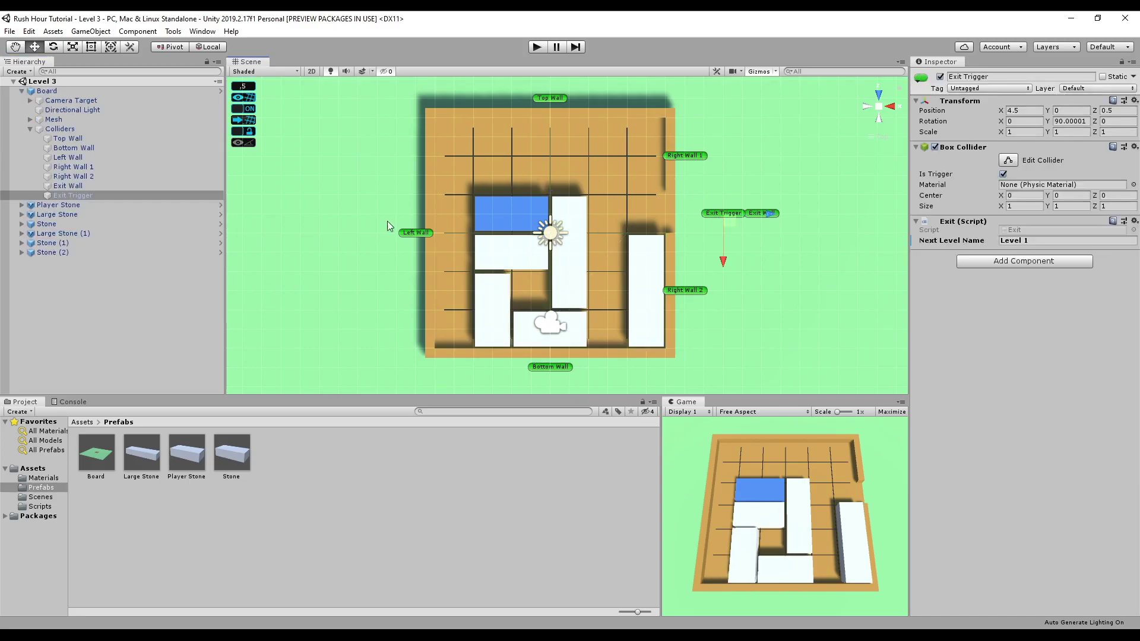
# - Drag Level 3 into Scenes In Build as the third scene, then enter Play mode
pyautogui.click(22, 91)
pyautogui.click(89, 178)
pyautogui.click(10, 31)
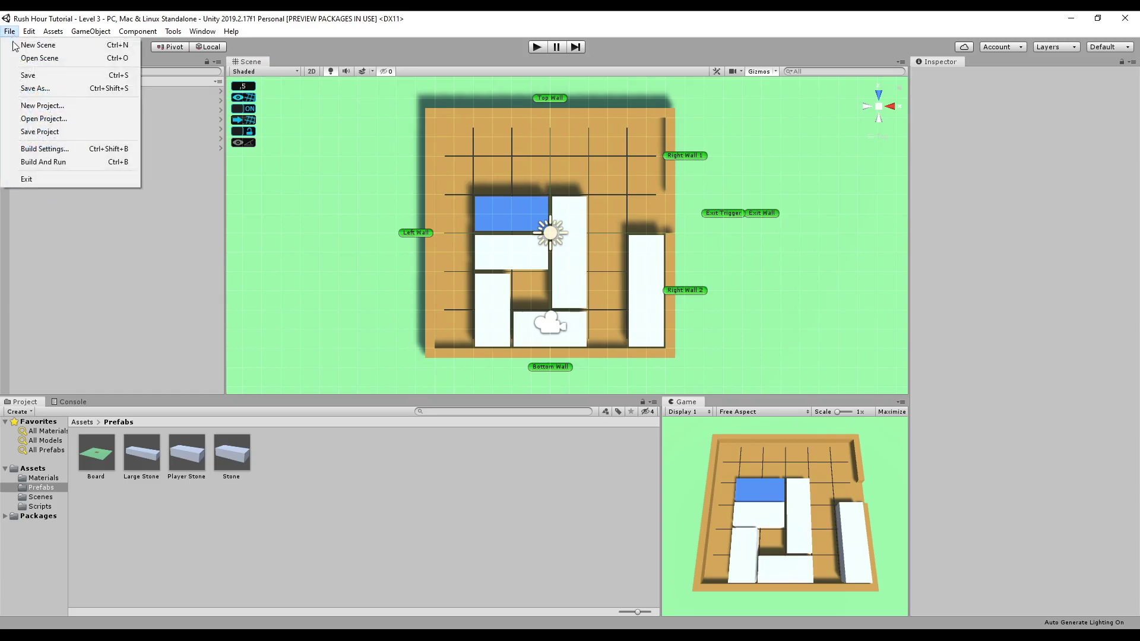
pyautogui.click(41, 149)
pyautogui.click(41, 497)
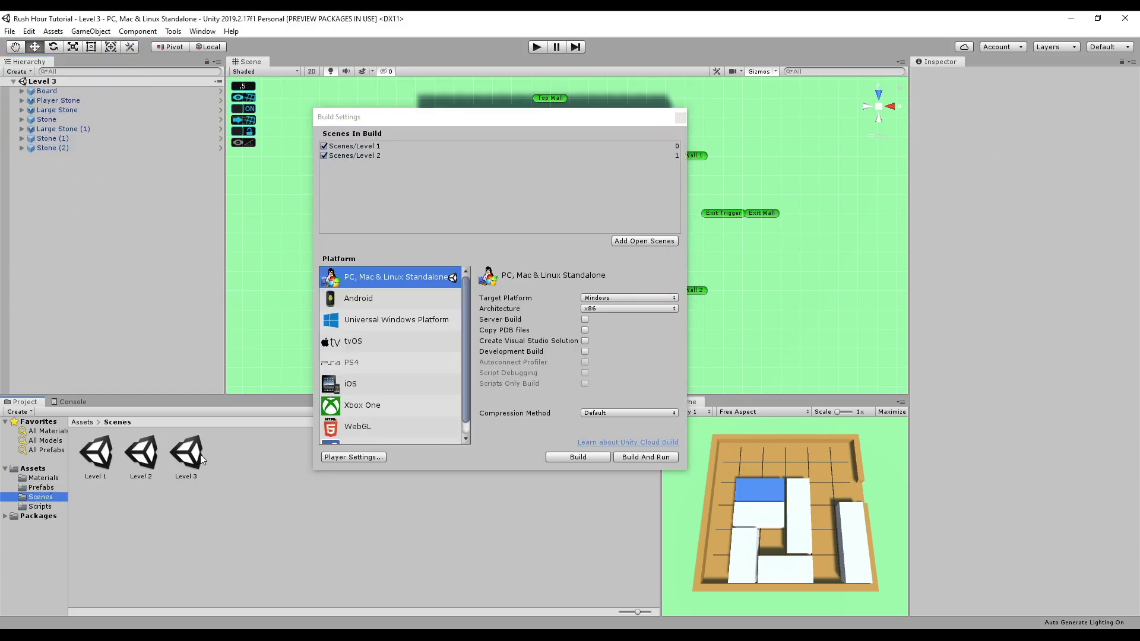
pyautogui.moveTo(186, 454); pyautogui.dragTo(343, 215)
pyautogui.click(681, 117)
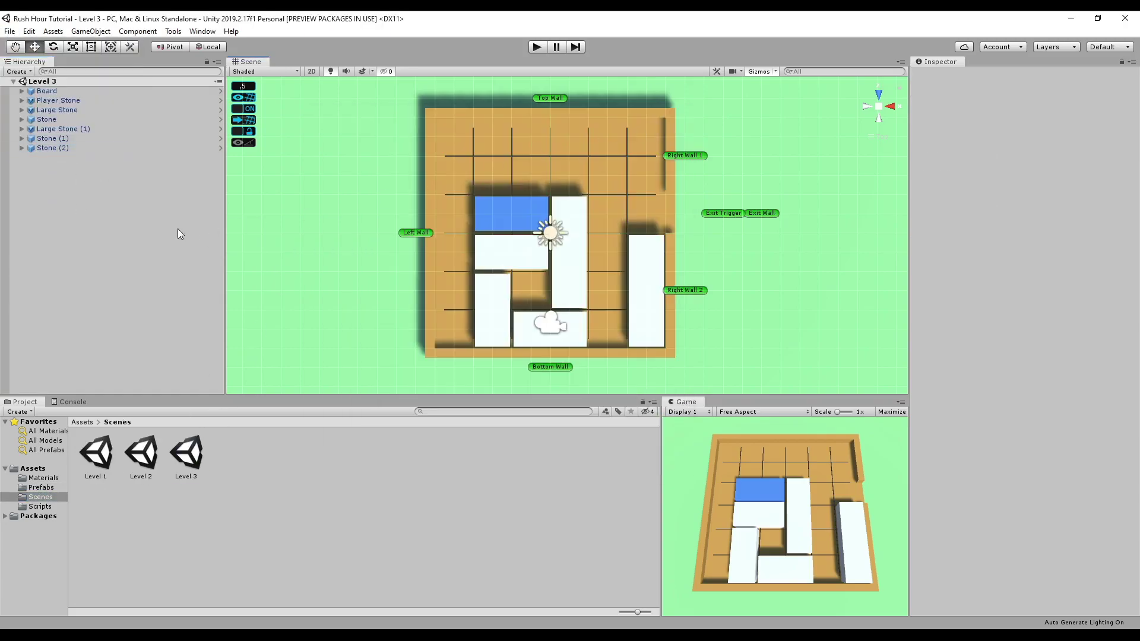
pyautogui.click(534, 48)
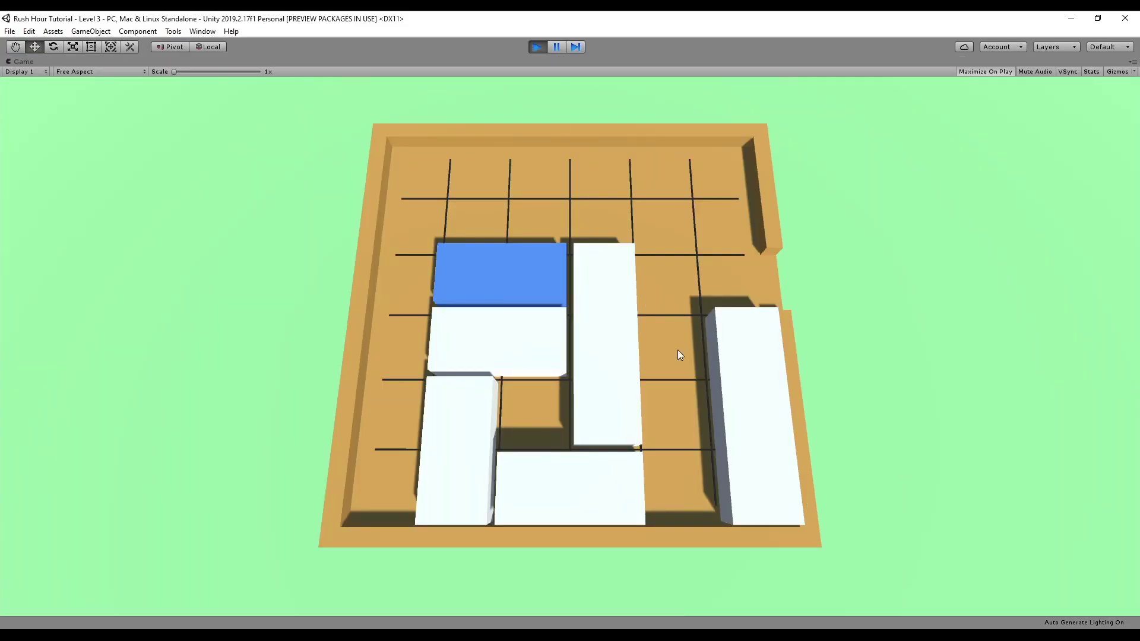
# - Solve Level 3 by shifting the white stones aside and sliding the blue stone out the exit
pyautogui.moveTo(615, 364)
pyautogui.mouseDown()
pyautogui.moveTo(535, 282)
pyautogui.moveTo(594, 272)
pyautogui.mouseUp()
pyautogui.moveTo(539, 491); pyautogui.dragTo(624, 491)
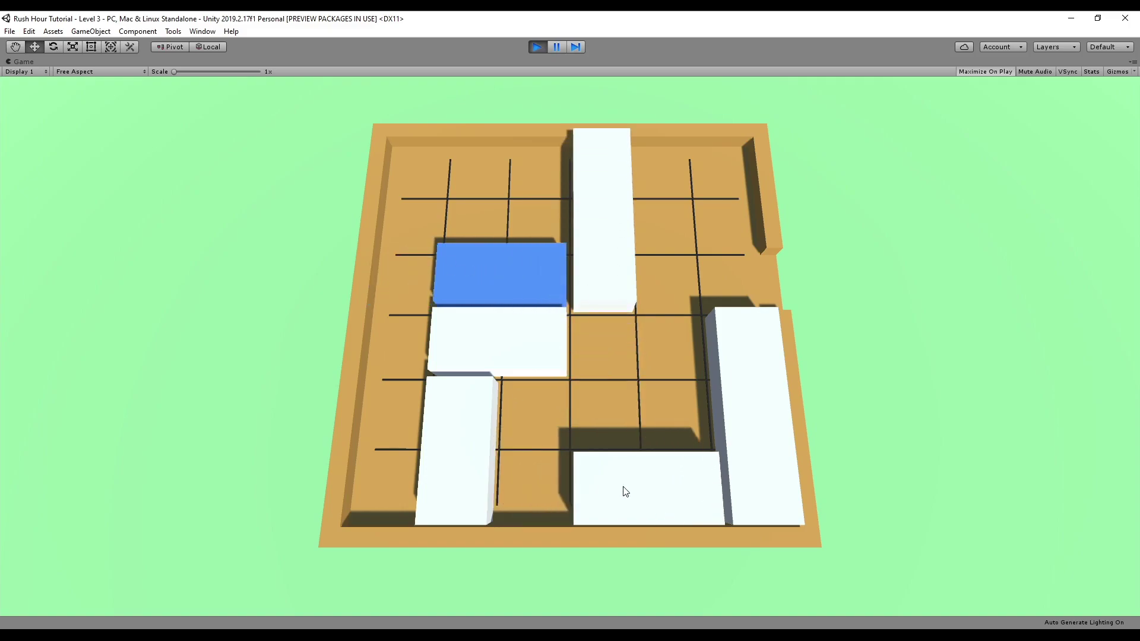
pyautogui.moveTo(750, 466); pyautogui.dragTo(749, 226)
pyautogui.moveTo(568, 486); pyautogui.dragTo(722, 486)
pyautogui.moveTo(611, 255); pyautogui.dragTo(594, 484)
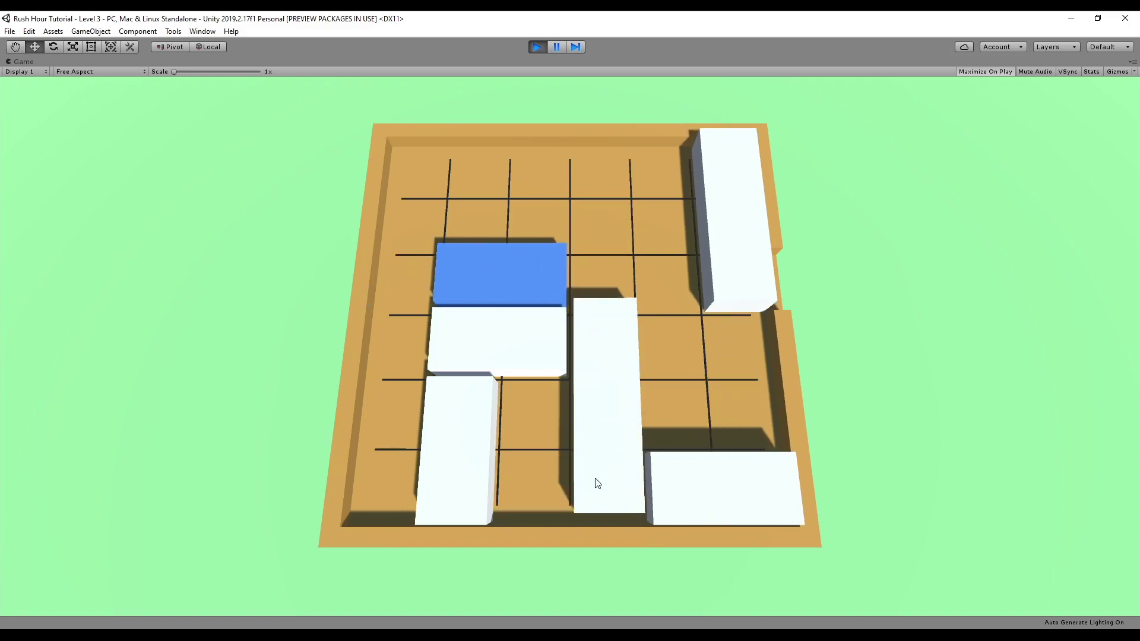
pyautogui.moveTo(501, 274); pyautogui.dragTo(638, 275)
pyautogui.moveTo(516, 343)
pyautogui.mouseDown()
pyautogui.moveTo(448, 343)
pyautogui.moveTo(518, 344)
pyautogui.mouseUp()
pyautogui.moveTo(629, 276); pyautogui.dragTo(484, 278)
pyautogui.moveTo(611, 332); pyautogui.dragTo(610, 155)
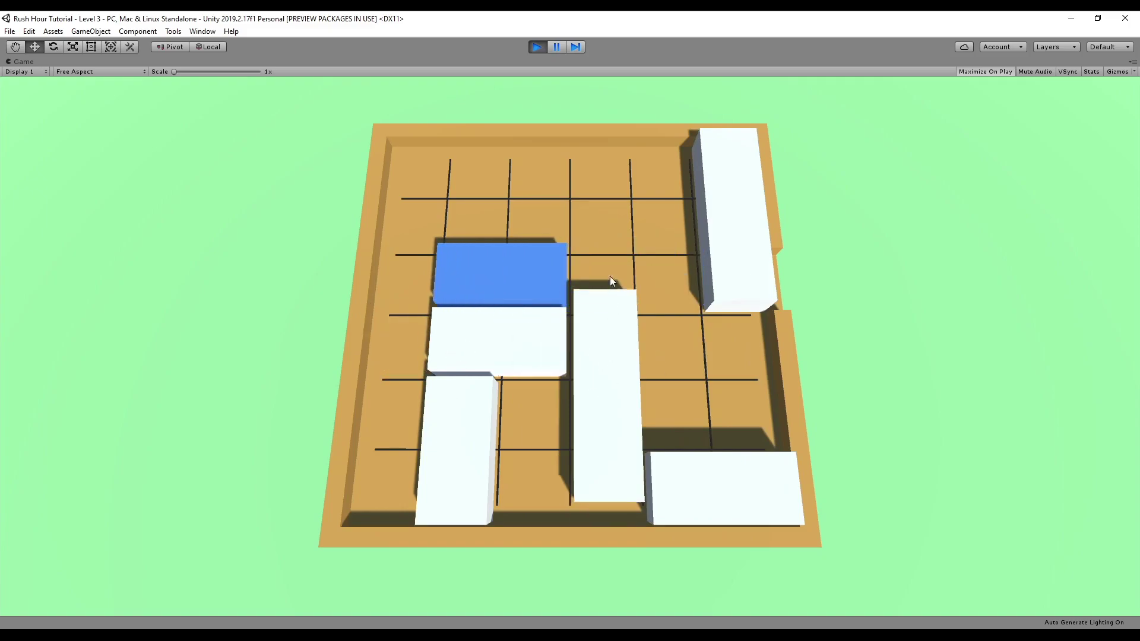
pyautogui.moveTo(547, 332); pyautogui.dragTo(845, 344)
pyautogui.moveTo(602, 278); pyautogui.dragTo(613, 588)
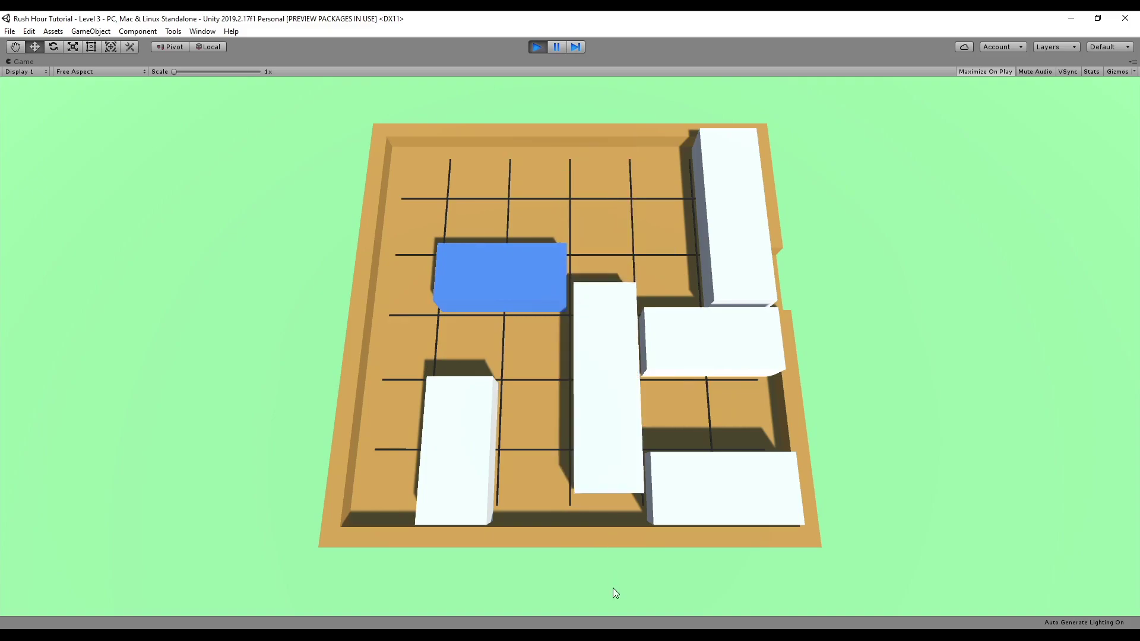
pyautogui.moveTo(508, 283); pyautogui.dragTo(570, 282)
pyautogui.moveTo(465, 425); pyautogui.dragTo(473, 77)
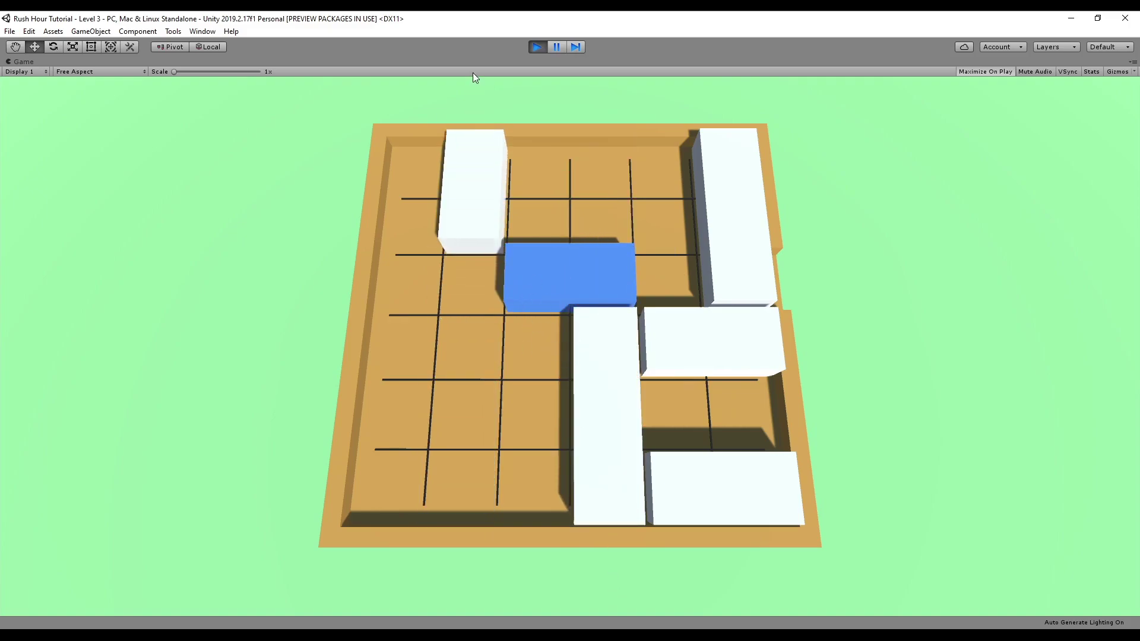
pyautogui.moveTo(534, 277); pyautogui.dragTo(458, 280)
pyautogui.moveTo(600, 320); pyautogui.dragTo(600, 136)
pyautogui.moveTo(687, 346); pyautogui.dragTo(402, 347)
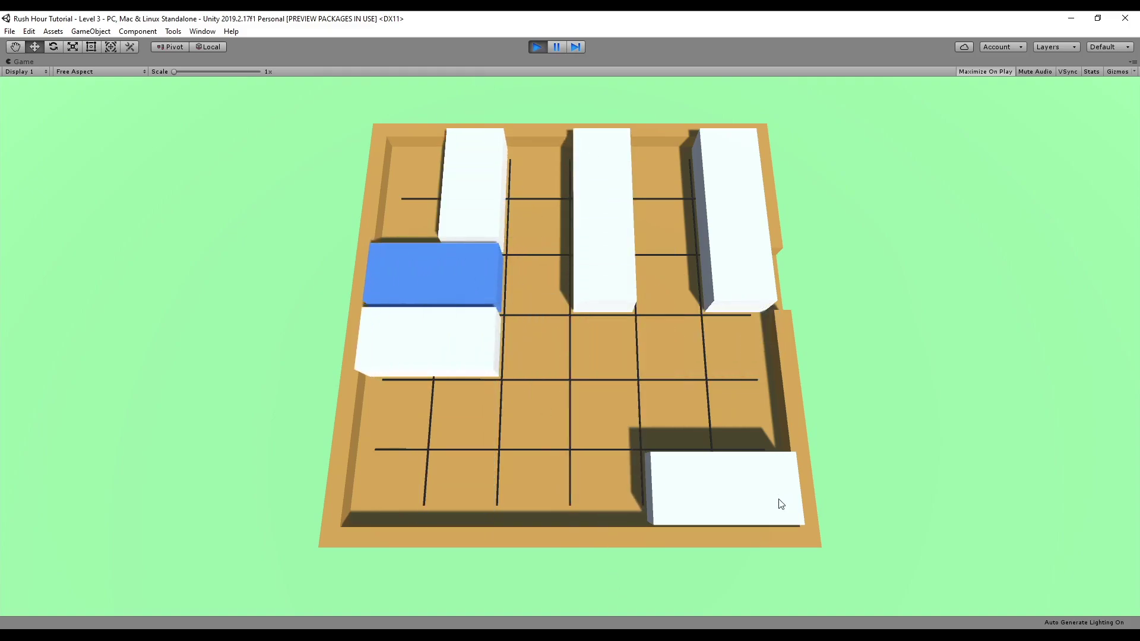
pyautogui.moveTo(778, 501); pyautogui.dragTo(469, 501)
pyautogui.moveTo(736, 225); pyautogui.dragTo(742, 332)
pyautogui.moveTo(748, 386); pyautogui.dragTo(751, 469)
pyautogui.moveTo(603, 257); pyautogui.dragTo(606, 439)
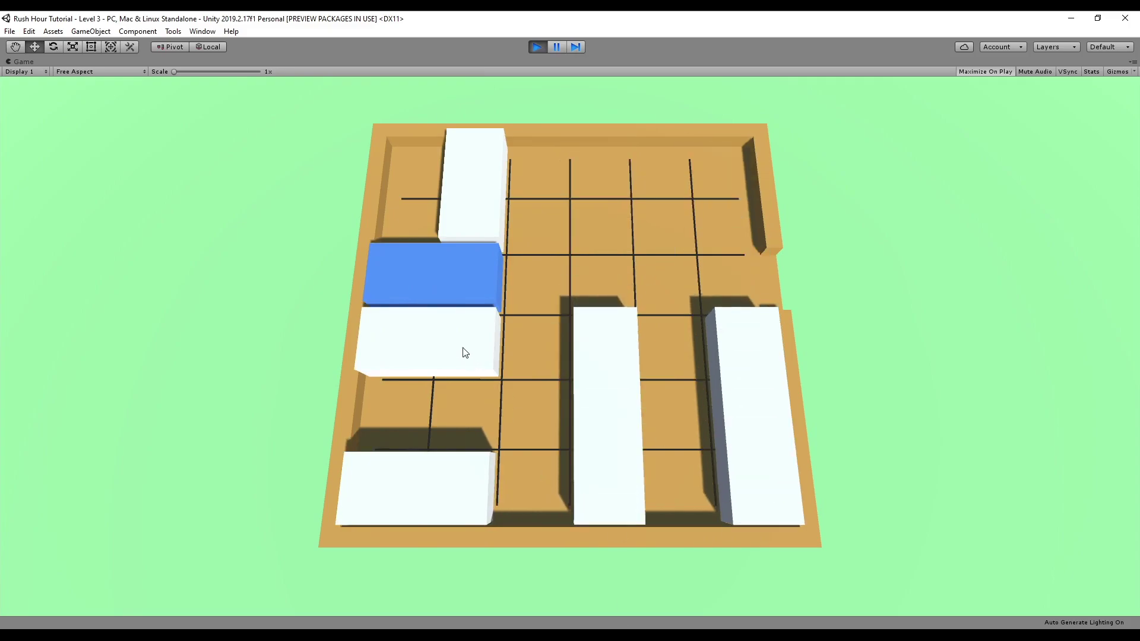
pyautogui.moveTo(430, 276); pyautogui.dragTo(839, 279)
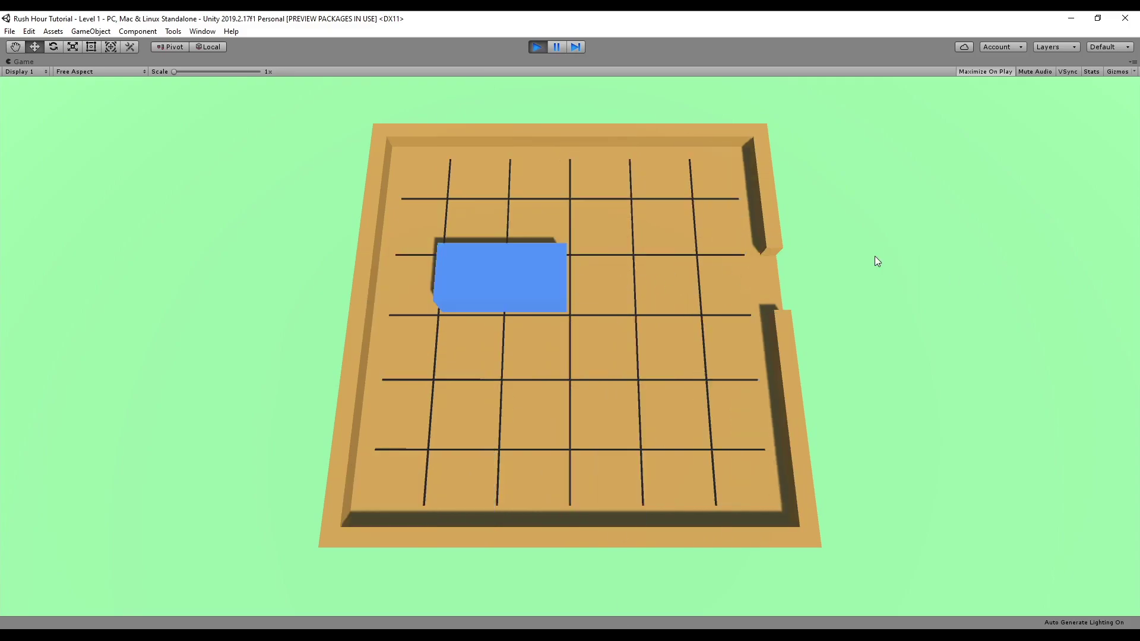
# - Clear Level 1 and Level 2 by sliding the blue stone out each exit, then stop playing
pyautogui.moveTo(505, 276); pyautogui.dragTo(1001, 275)
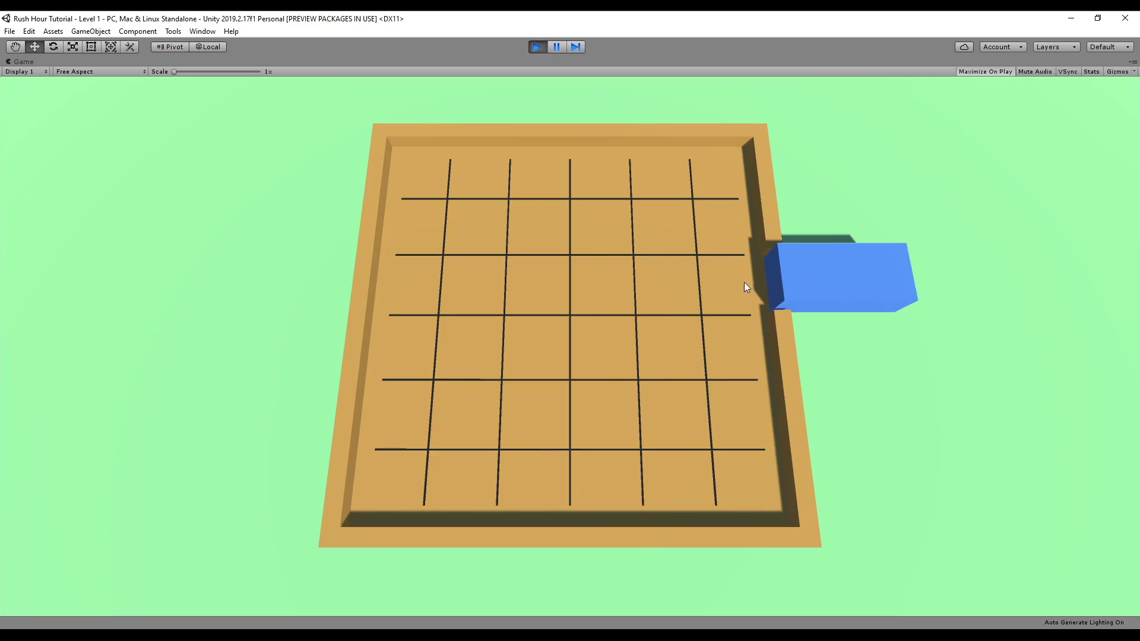
pyautogui.moveTo(738, 280); pyautogui.dragTo(739, 403)
pyautogui.moveTo(547, 304); pyautogui.dragTo(1047, 283)
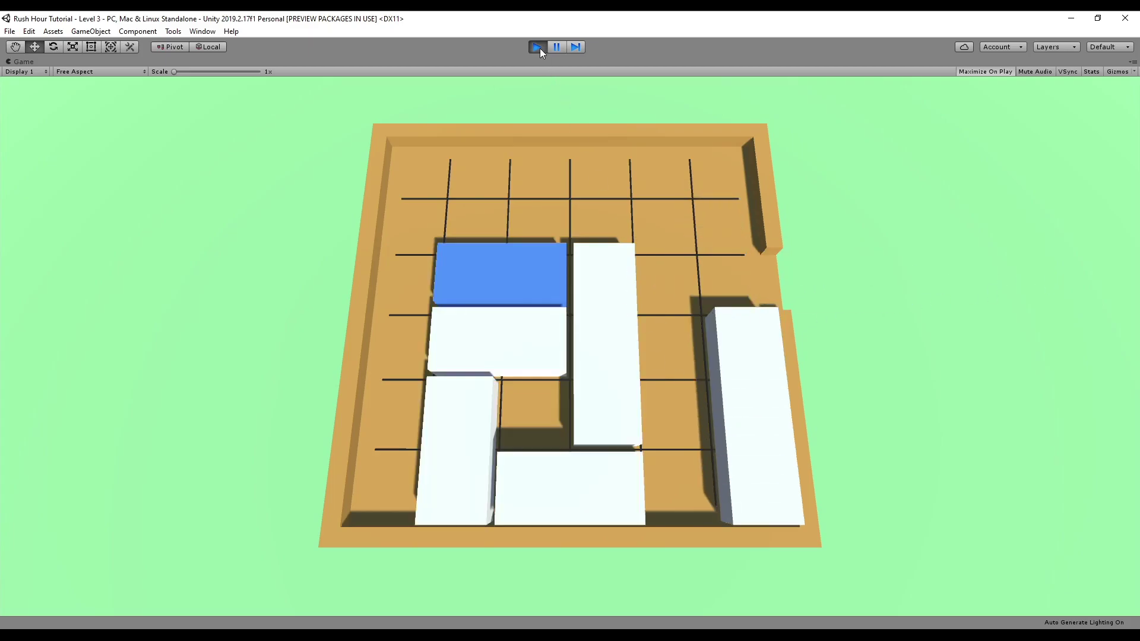
pyautogui.click(538, 48)
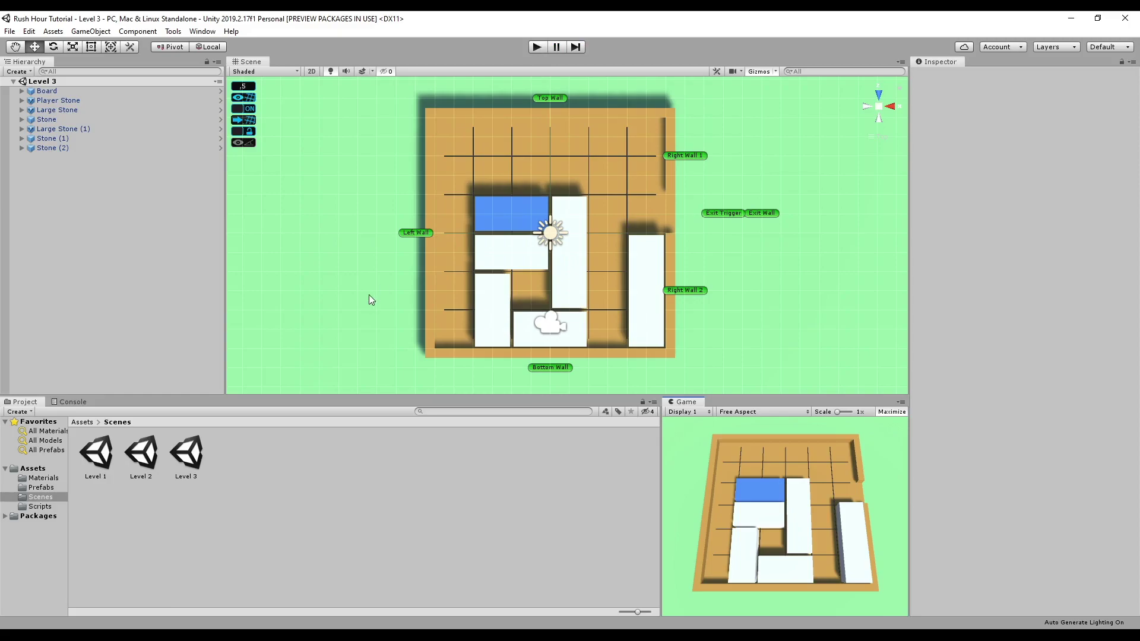